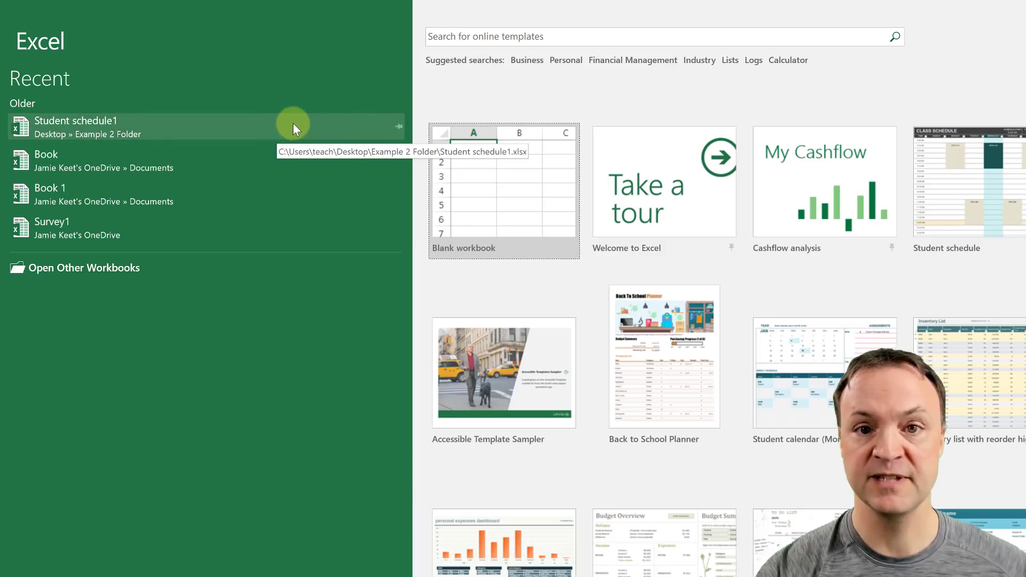
# Pin the Student schedule1 workbook in the recent files list and unpin it again
pyautogui.click(397, 130)
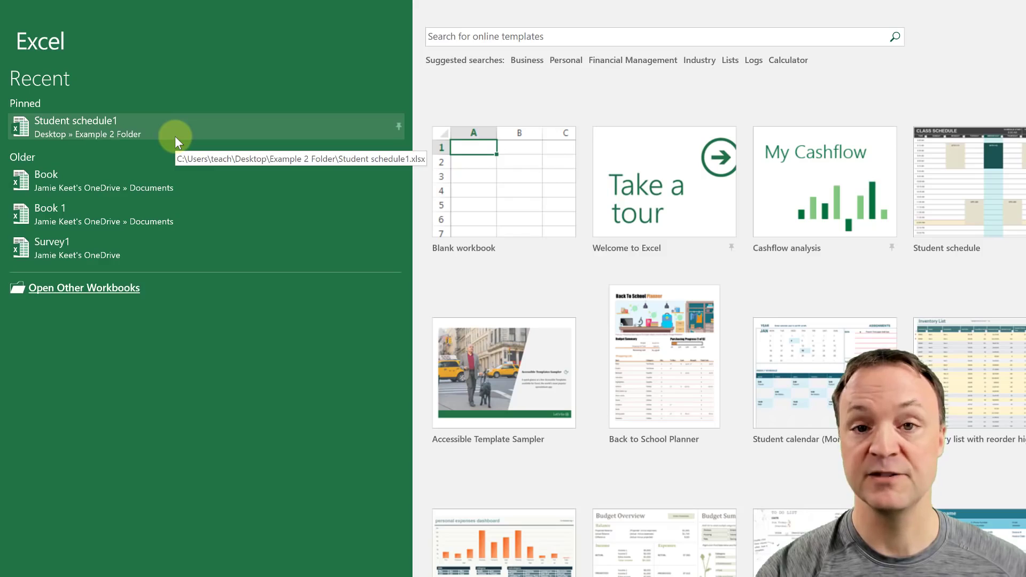
pyautogui.click(395, 130)
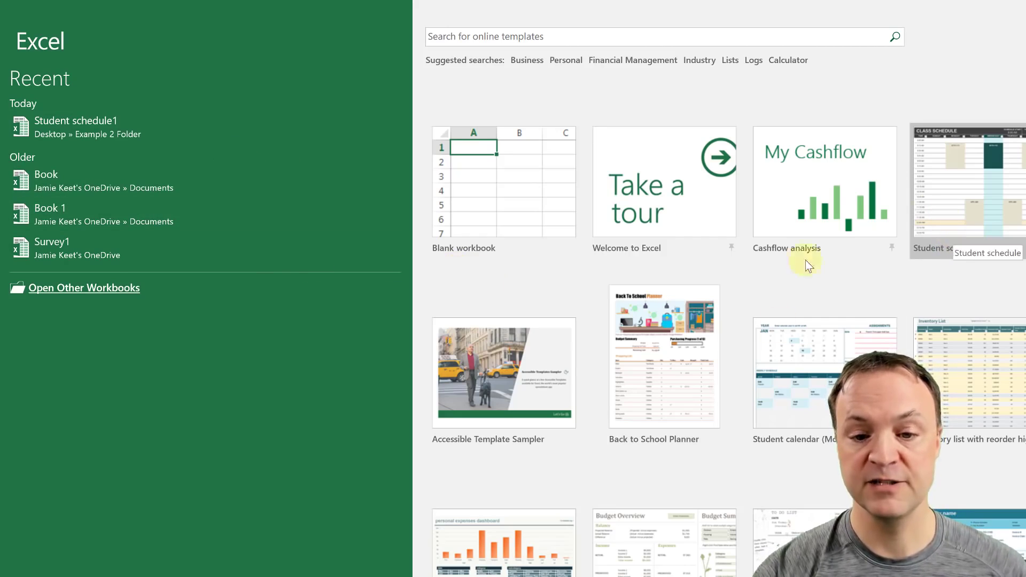
# Browse the available templates and create a new blank workbook
pyautogui.scroll(-1, 759, 507)
pyautogui.scroll(1, 758, 508)
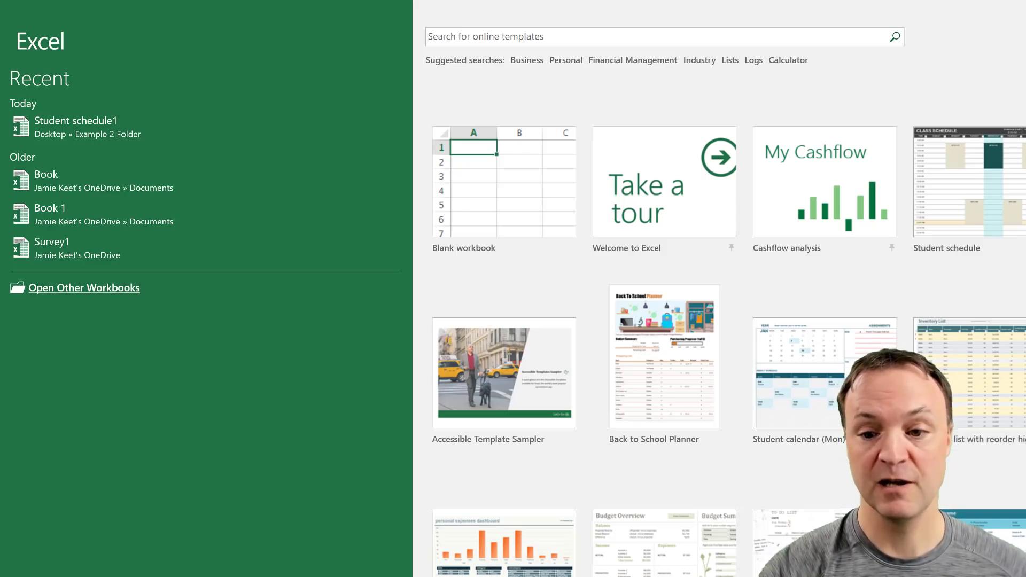
pyautogui.scroll(-3, 914, 330)
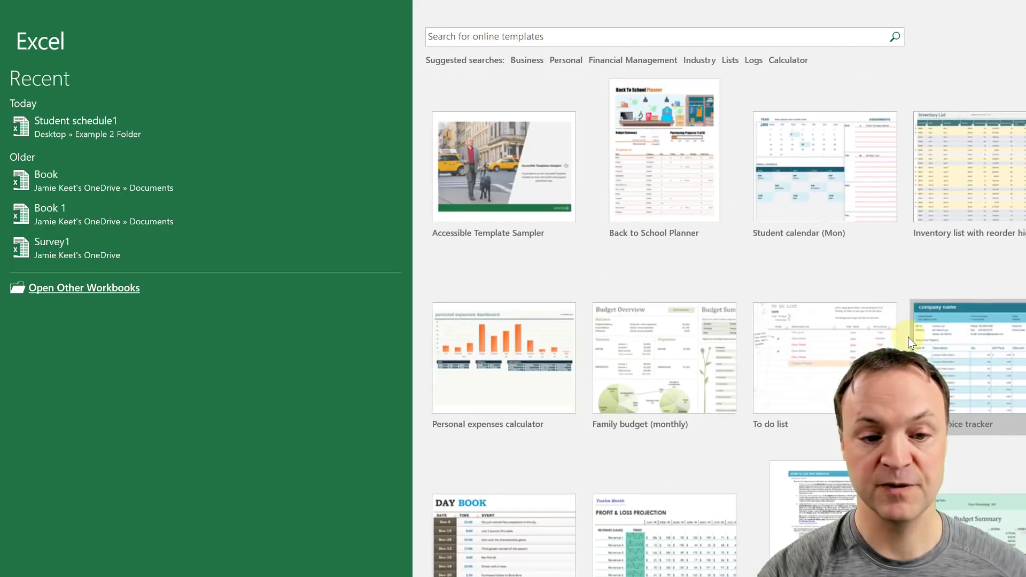
pyautogui.scroll(-2, 910, 341)
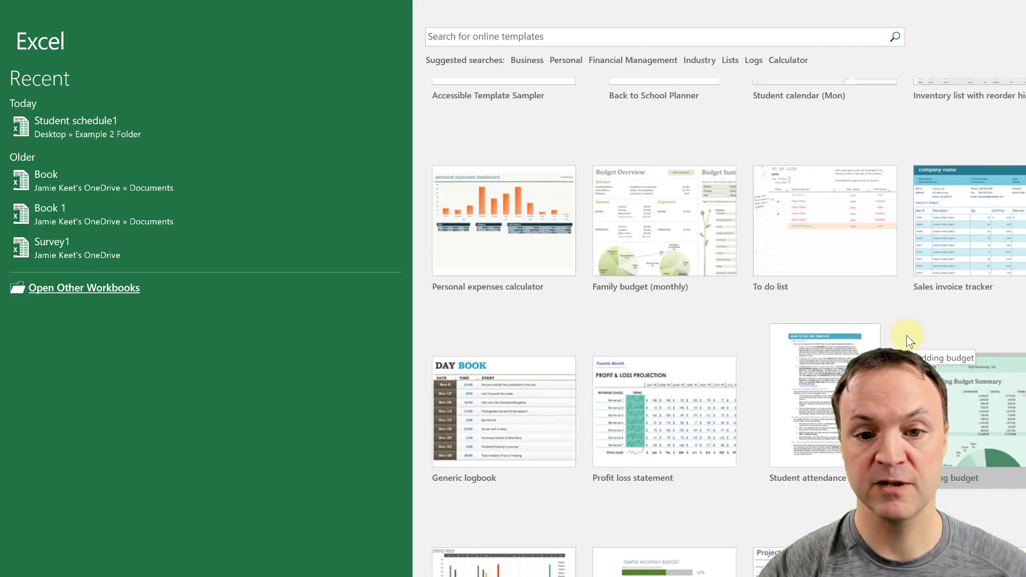
pyautogui.scroll(5, 906, 335)
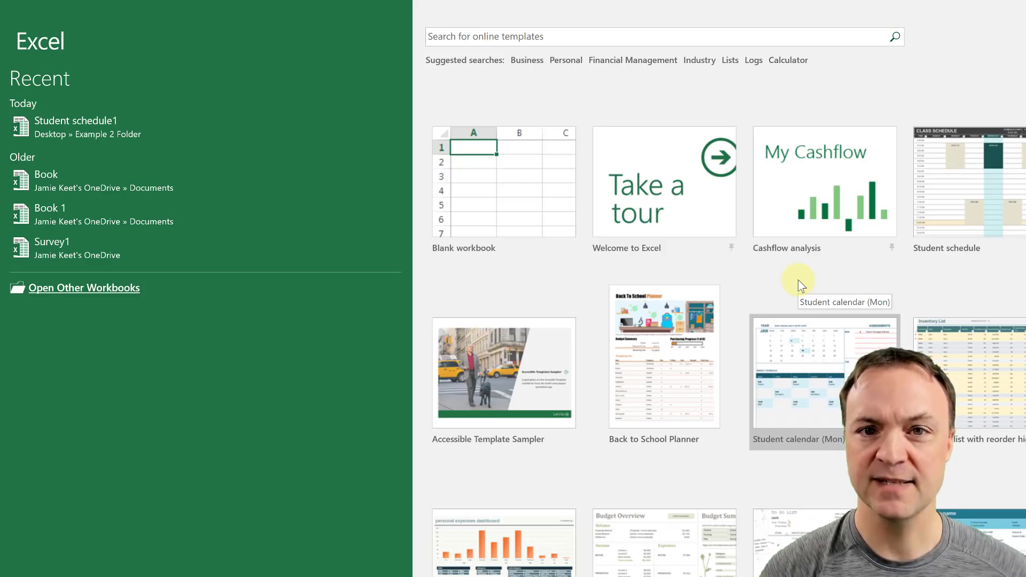
pyautogui.click(528, 179)
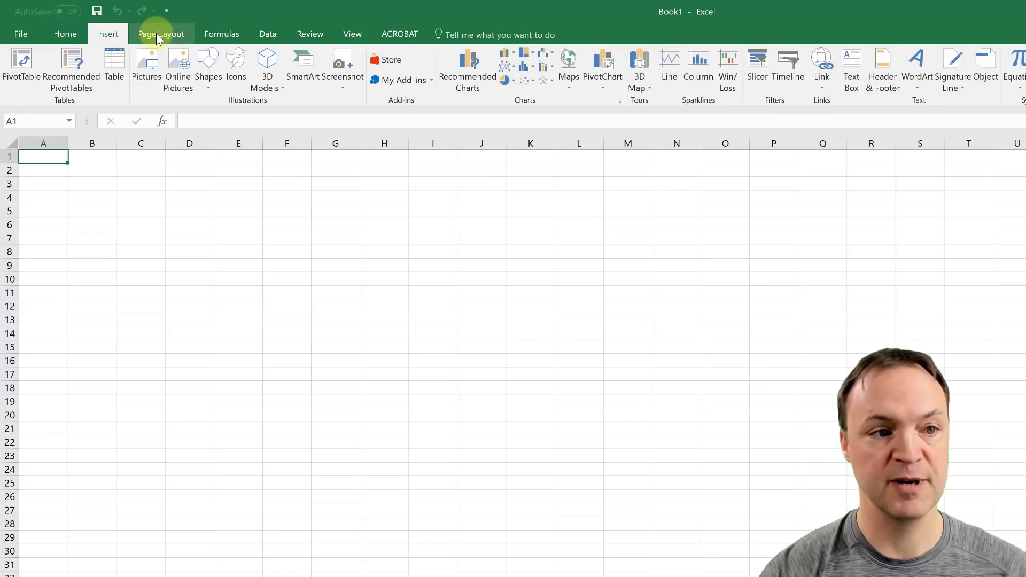
# Look through the Page Layout, Formulas, Data, Review, View and Acrobat commands, and return to the Home commands
pyautogui.click(172, 32)
pyautogui.click(220, 32)
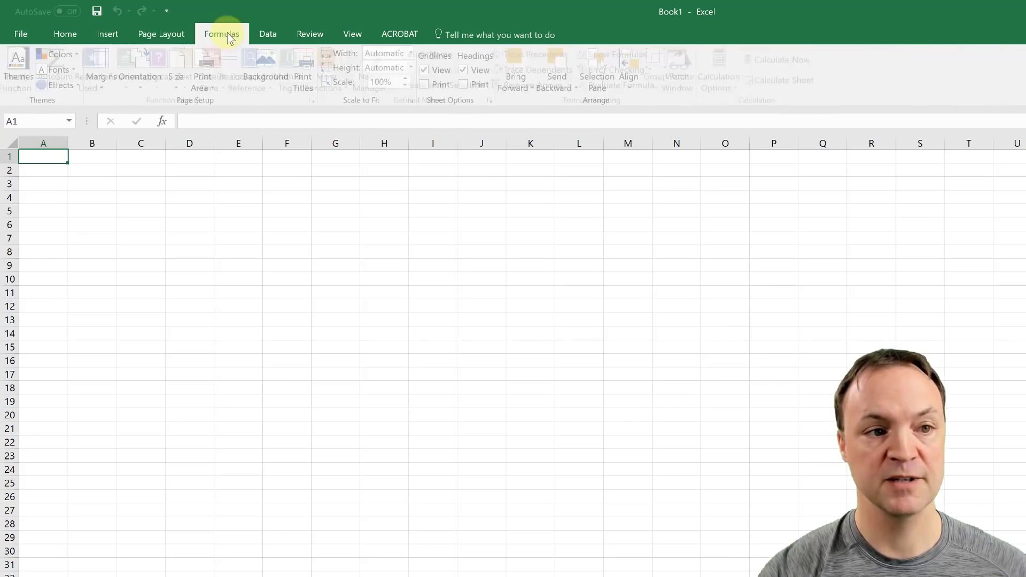
pyautogui.click(268, 34)
pyautogui.click(297, 35)
pyautogui.click(350, 34)
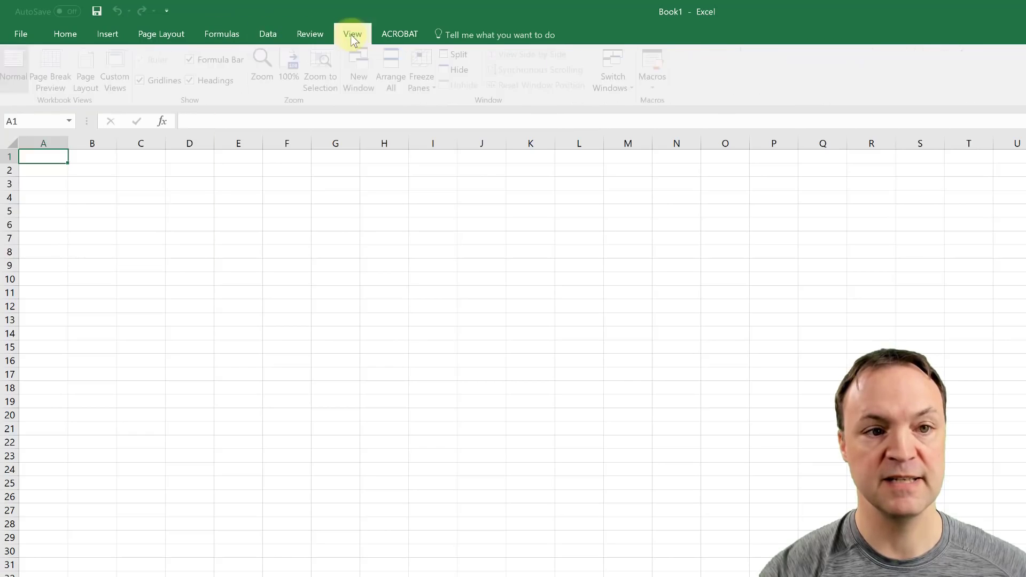
pyautogui.click(401, 36)
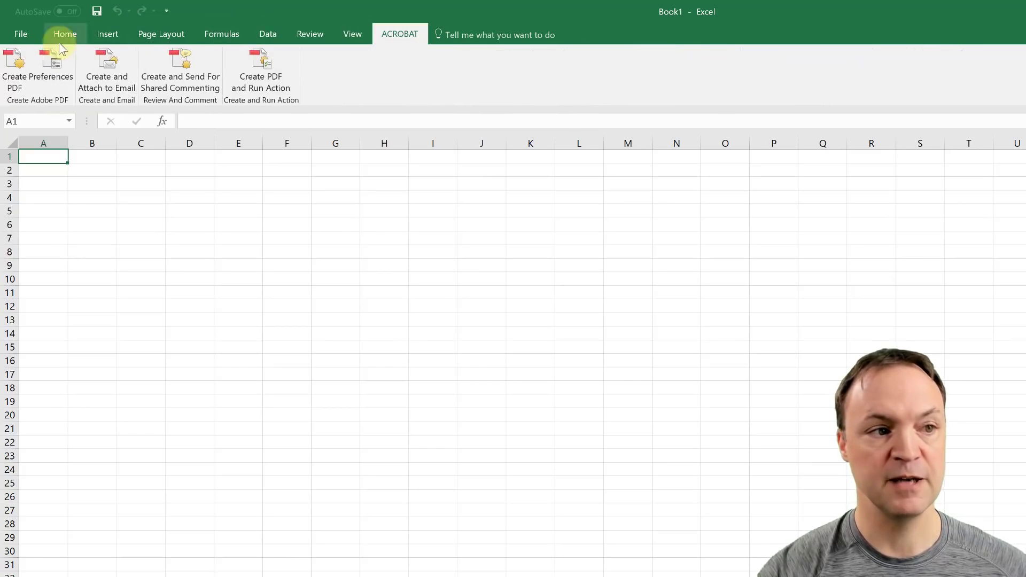
pyautogui.click(19, 33)
pyautogui.click(21, 28)
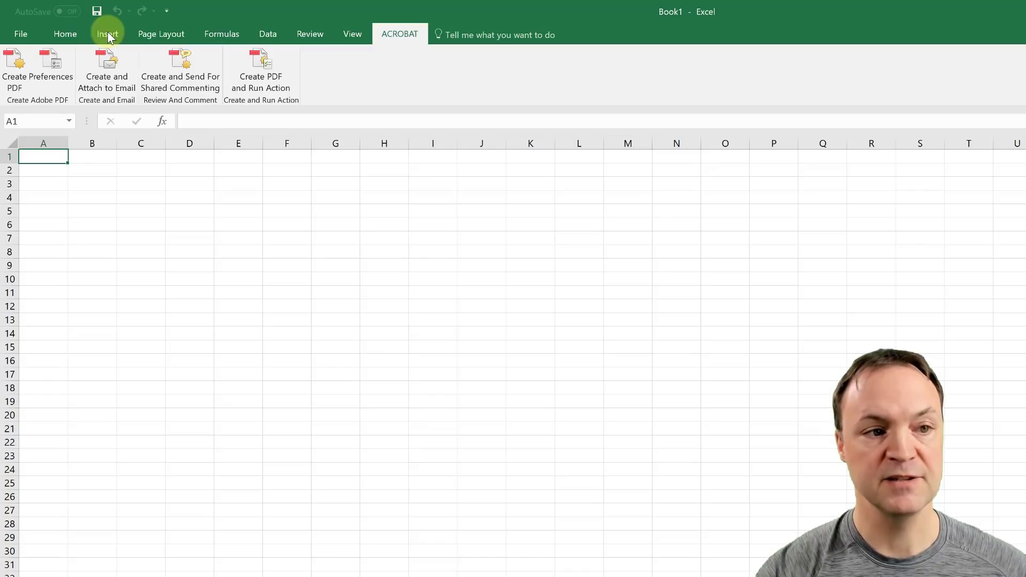
pyautogui.click(63, 35)
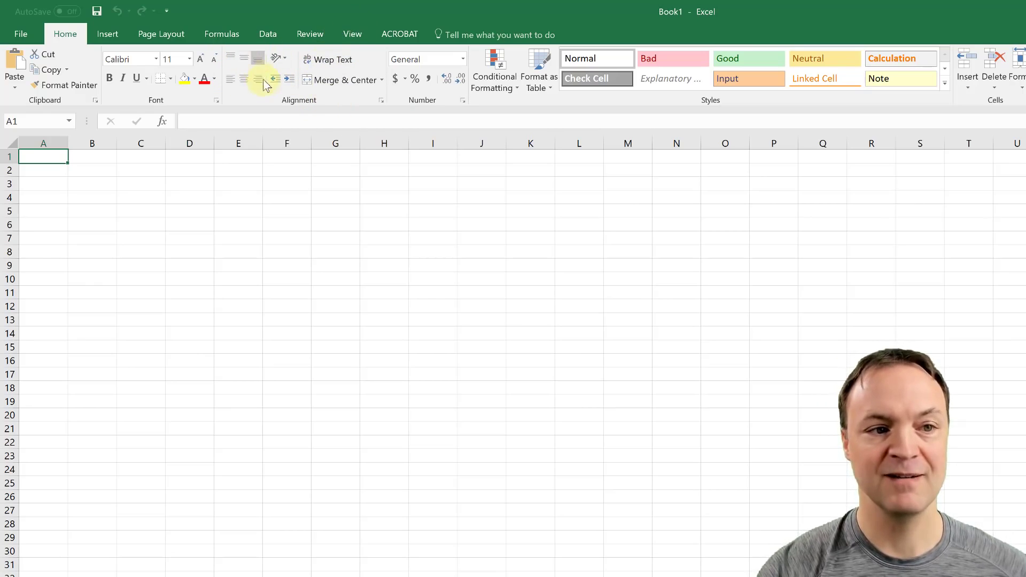
# Examine the font options in the Format Cells dialog and close it without changes
pyautogui.click(215, 100)
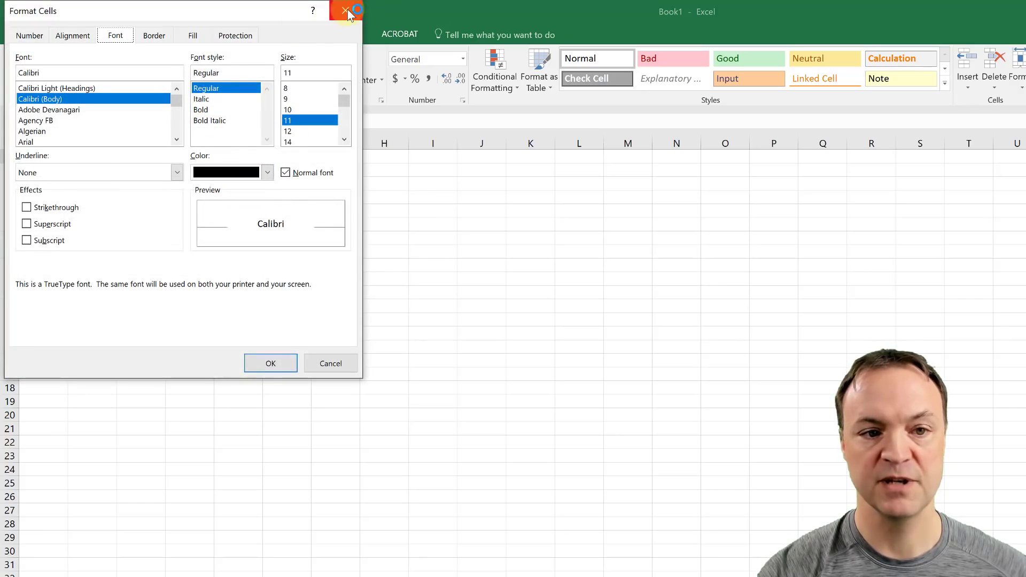
pyautogui.click(346, 12)
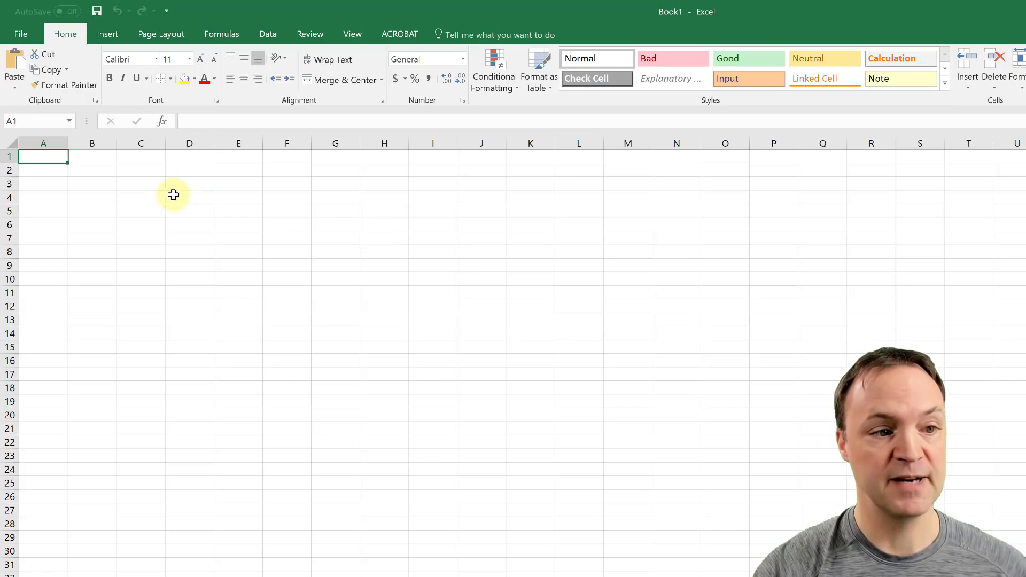
# Select the entire column C, replace that selection with the entire row 4, and look further down the rows
pyautogui.click(142, 144)
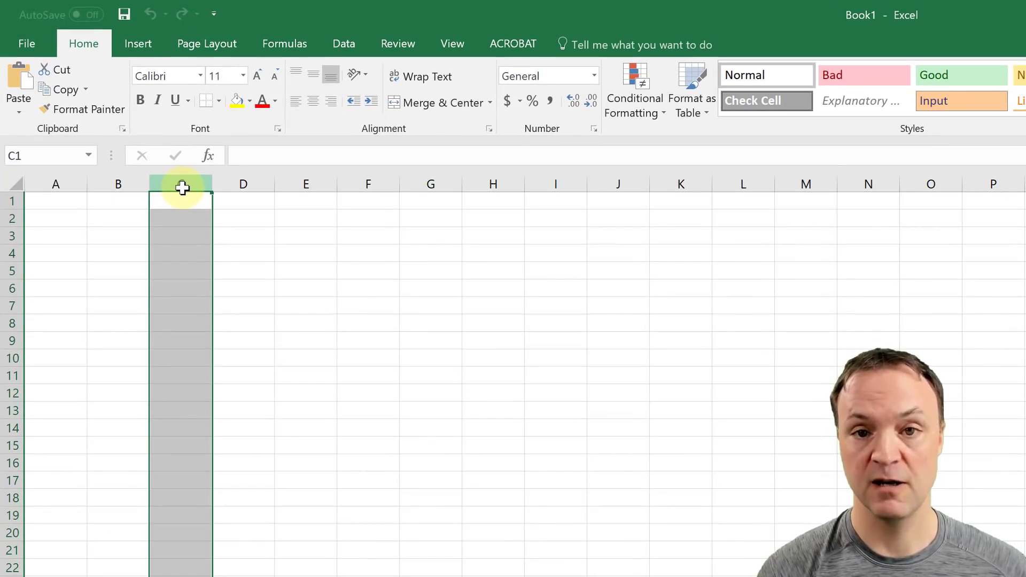
pyautogui.click(15, 255)
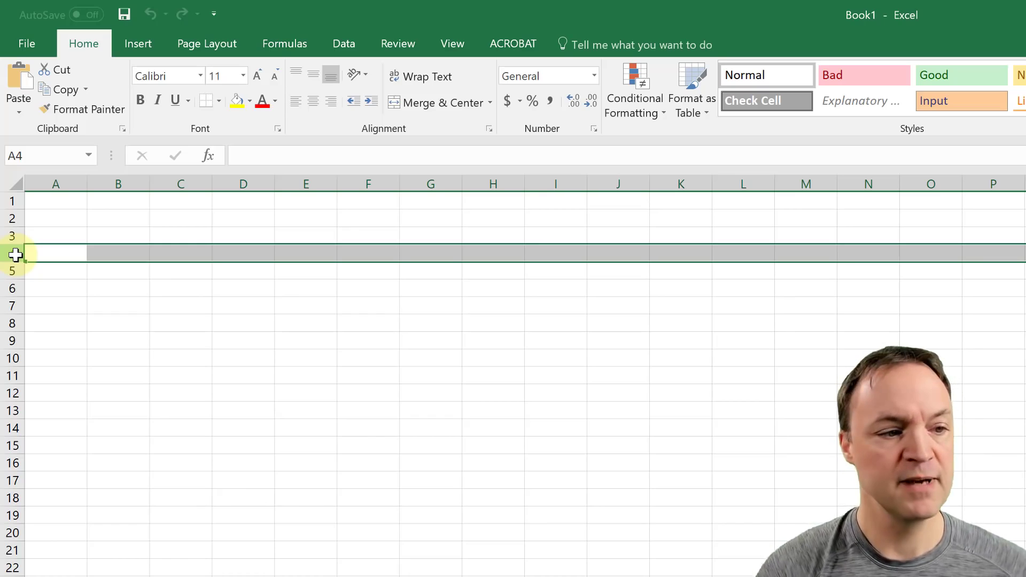
pyautogui.scroll(-4, 329, 467)
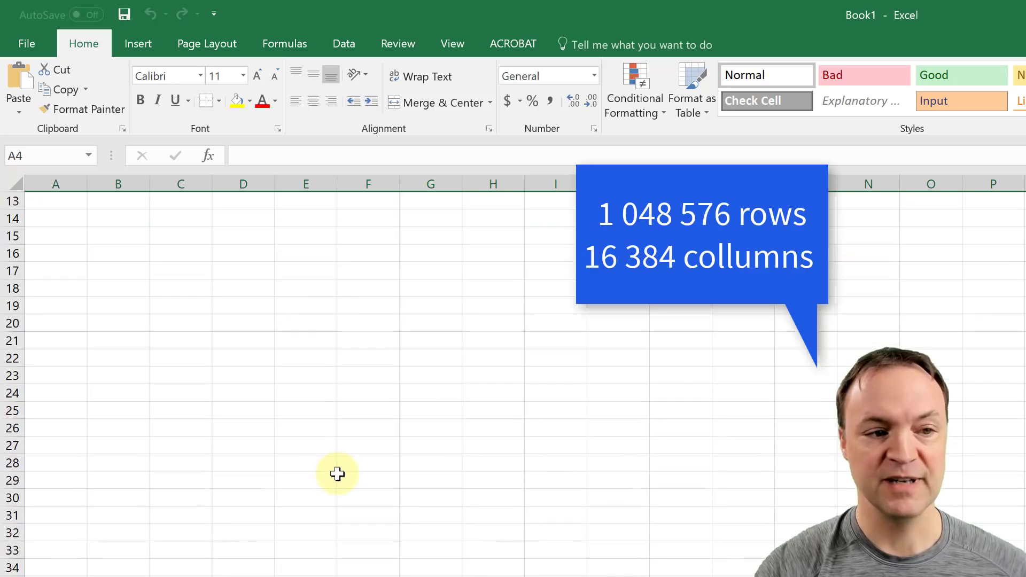
pyautogui.hotkey('shift', 'space')
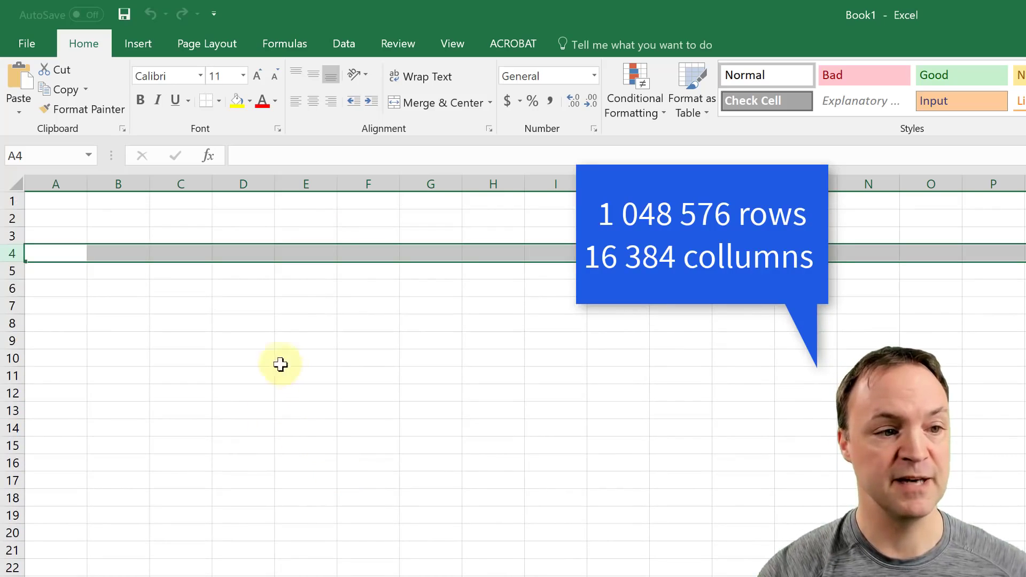
# Select cell C3 by way of row 3 and column C, followed by the single cells F6 and C7
pyautogui.click(193, 236)
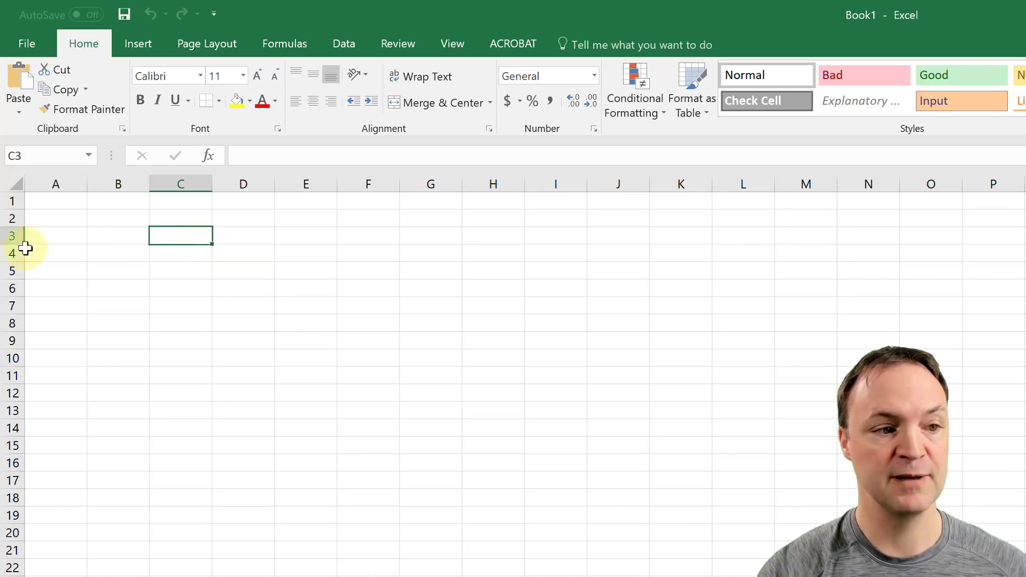
pyautogui.click(10, 236)
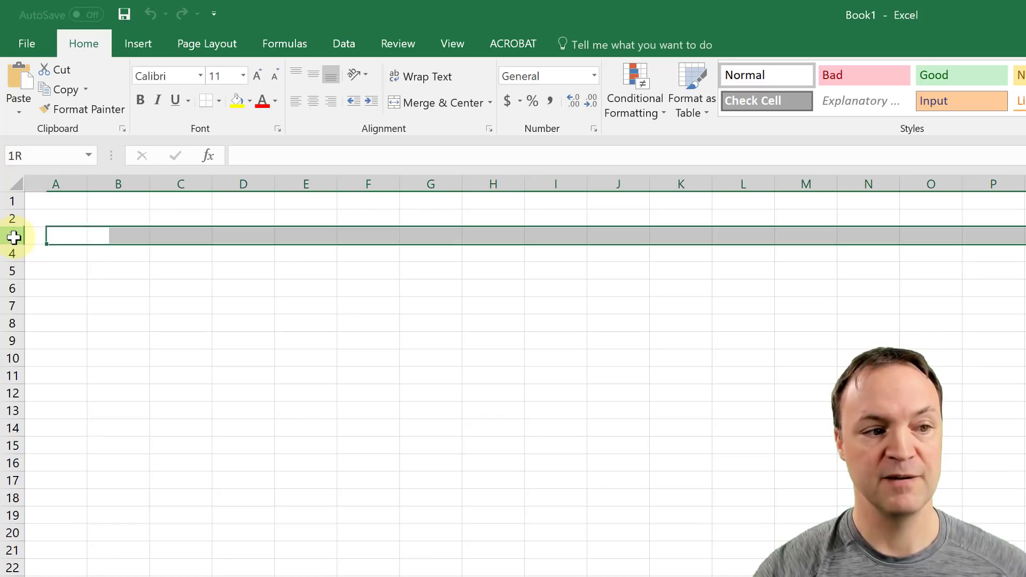
pyautogui.click(187, 187)
pyautogui.click(188, 241)
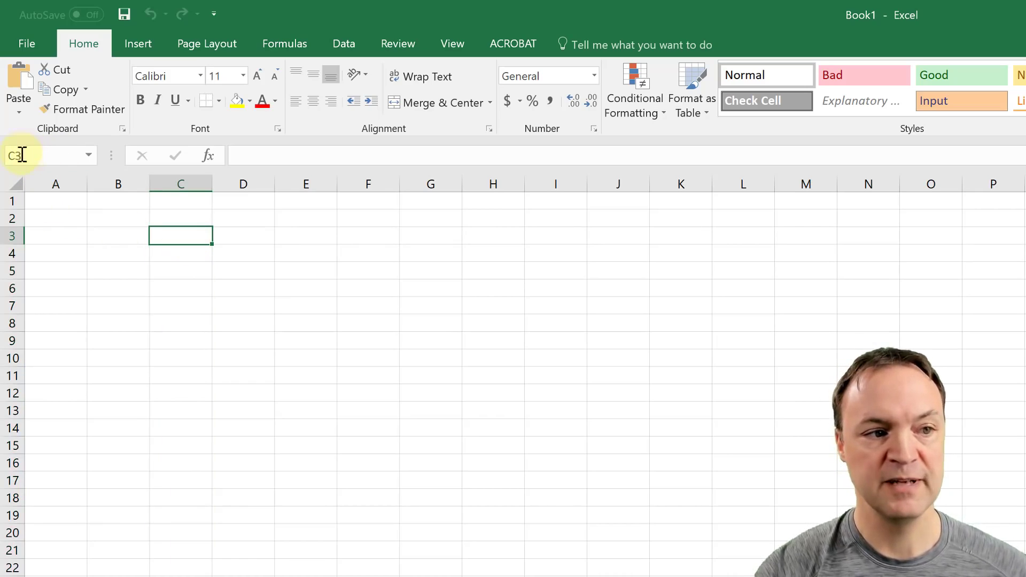
pyautogui.click(353, 289)
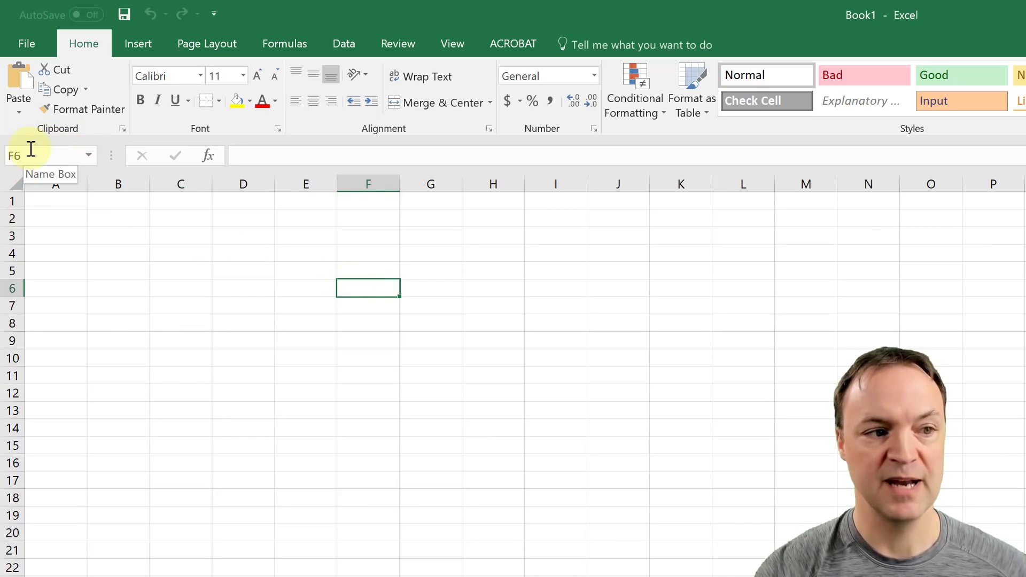
pyautogui.click(189, 300)
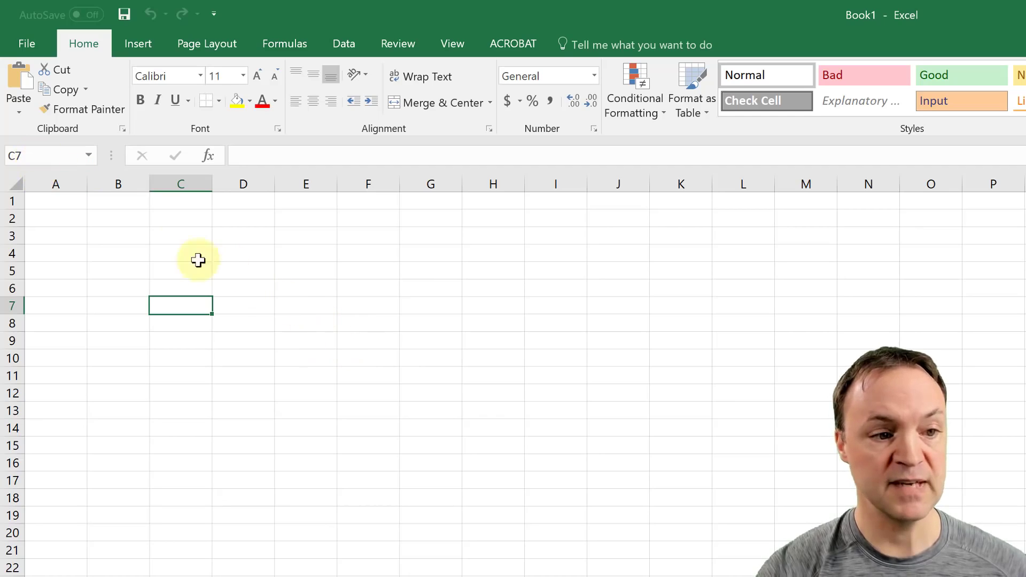
# Select the cell range C4:K17 and release it by selecting only cell F8
pyautogui.moveTo(181, 255); pyautogui.dragTo(662, 471)
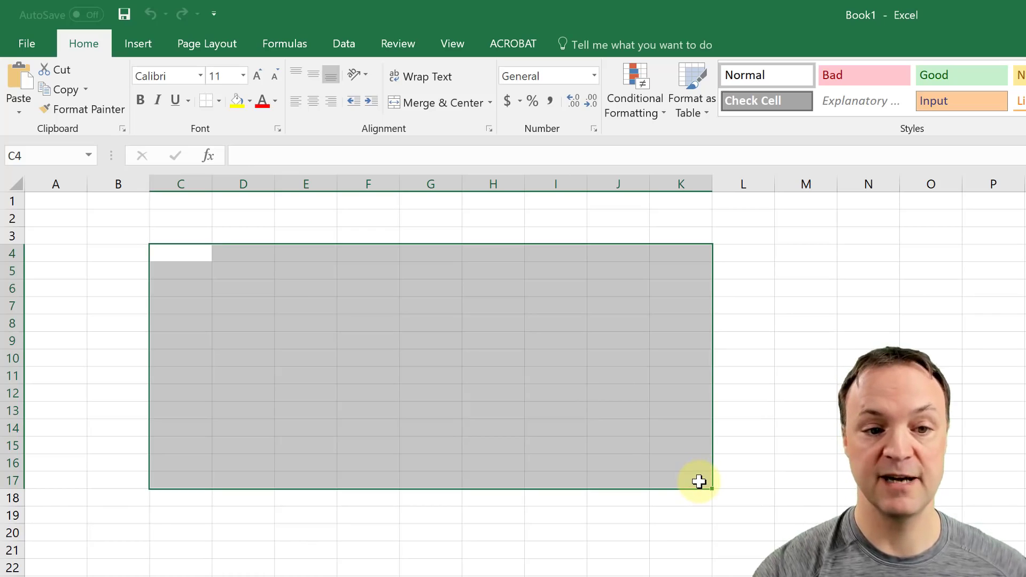
pyautogui.click(615, 537)
pyautogui.click(375, 329)
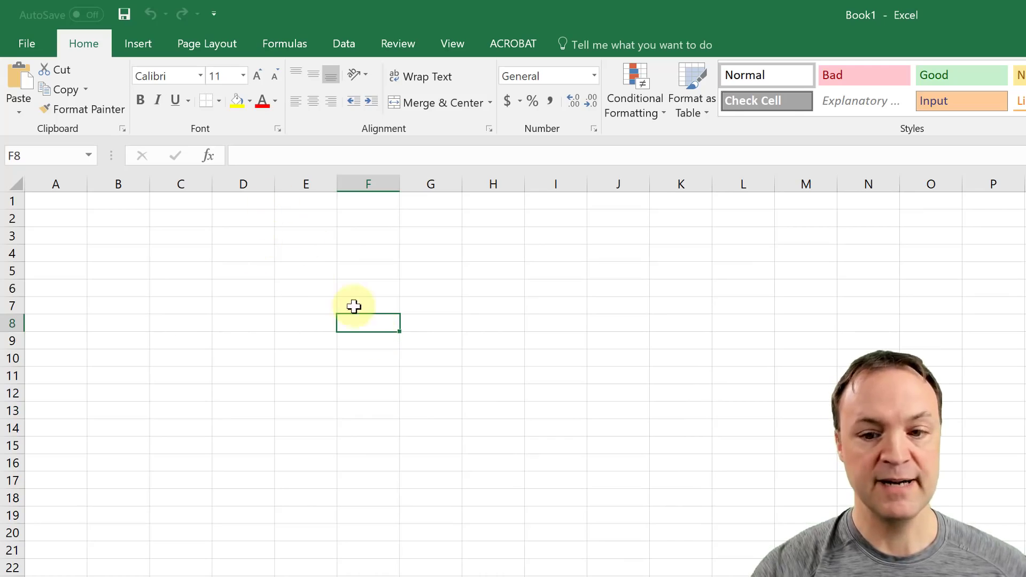
# Enter the text "Hi" in cell E5 through the formula bar and reselect the cell to check its content
pyautogui.click(306, 274)
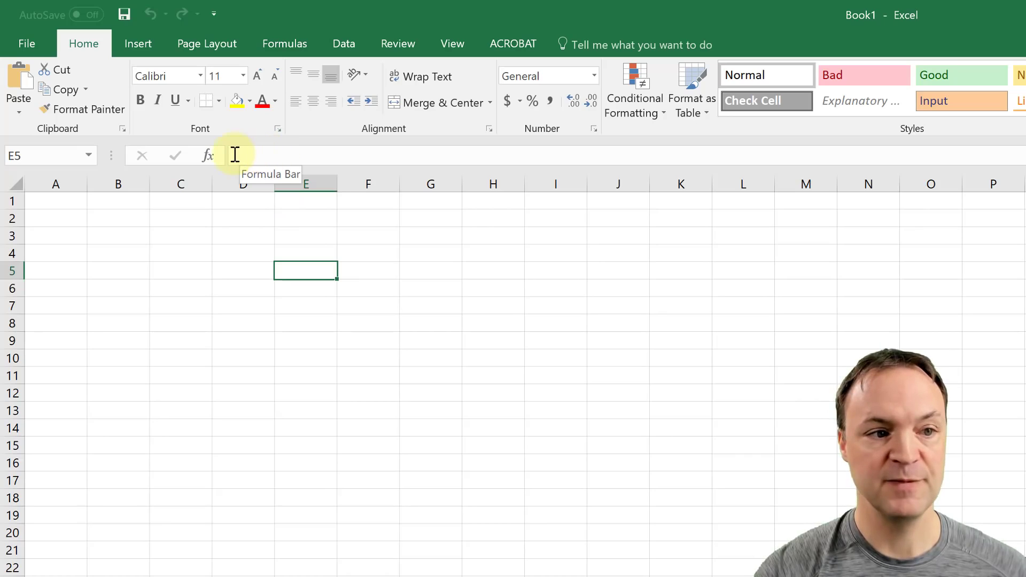
pyautogui.click(265, 155)
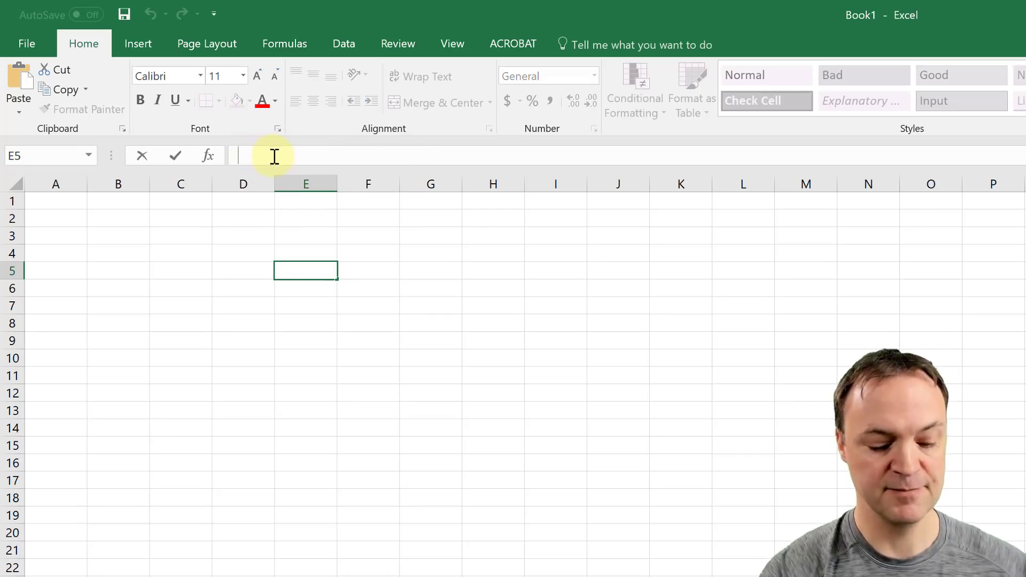
pyautogui.write('Hi')
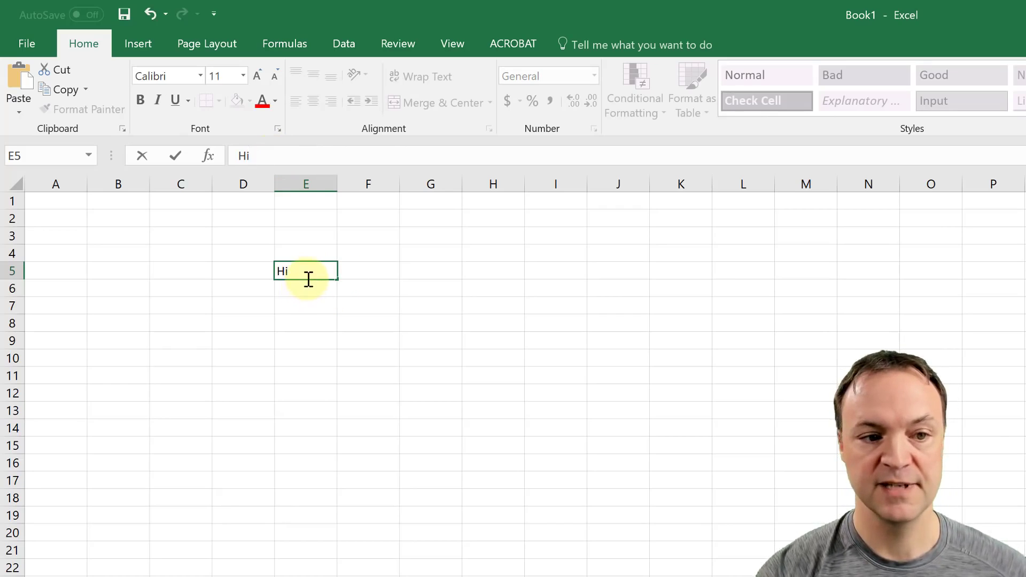
pyautogui.click(356, 275)
pyautogui.click(285, 271)
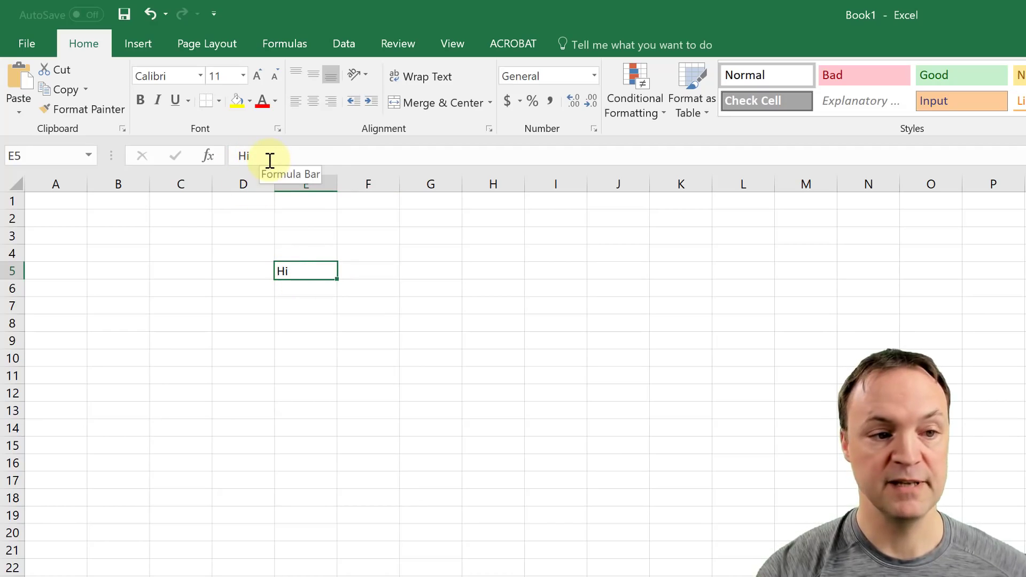
# Enter the text "Hello" directly in cell F5, next to the "Hi" cell
pyautogui.click(368, 274)
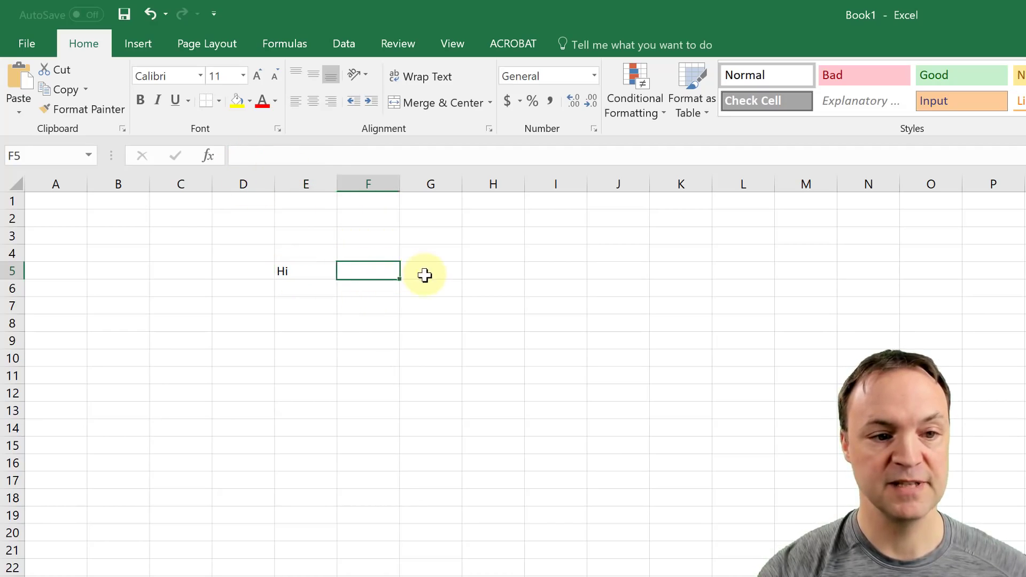
pyautogui.click(425, 275)
pyautogui.click(342, 271)
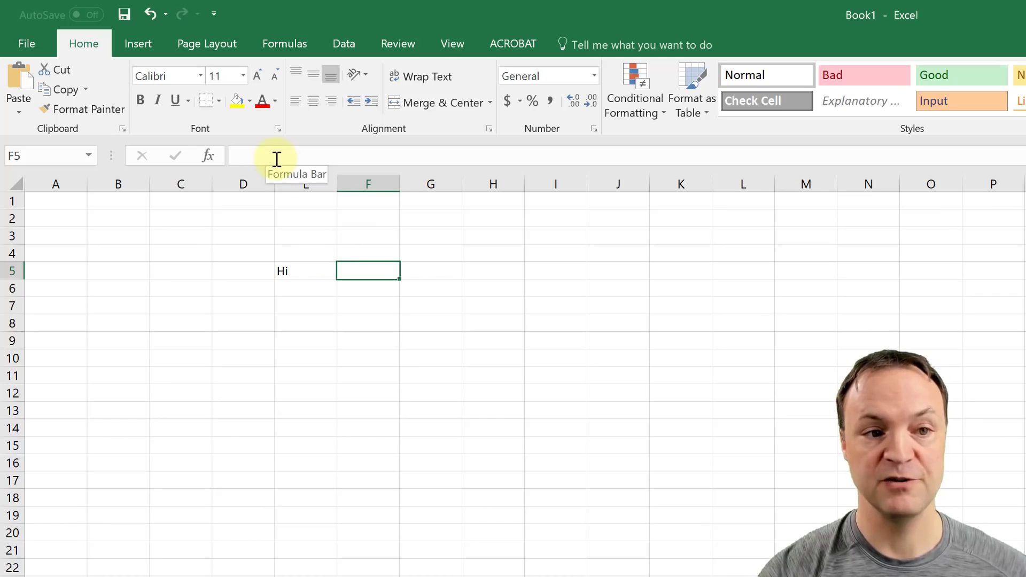
pyautogui.doubleClick(364, 271)
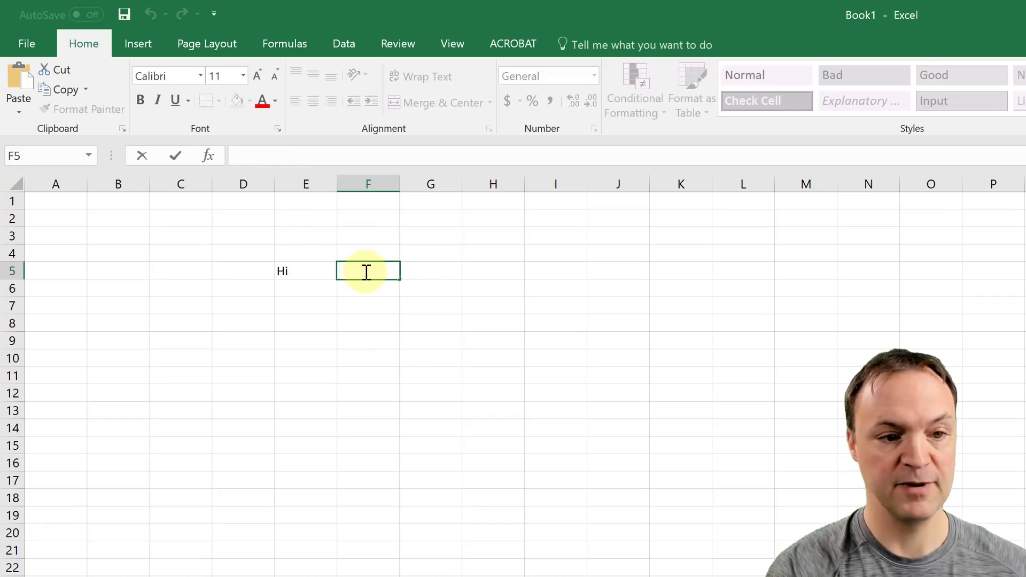
pyautogui.write('Hello')
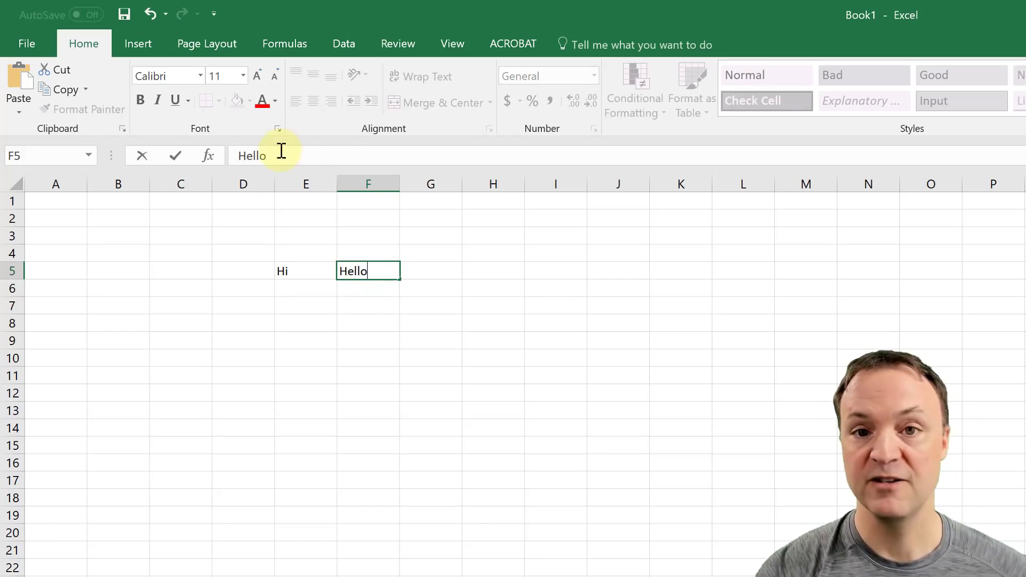
pyautogui.click(398, 381)
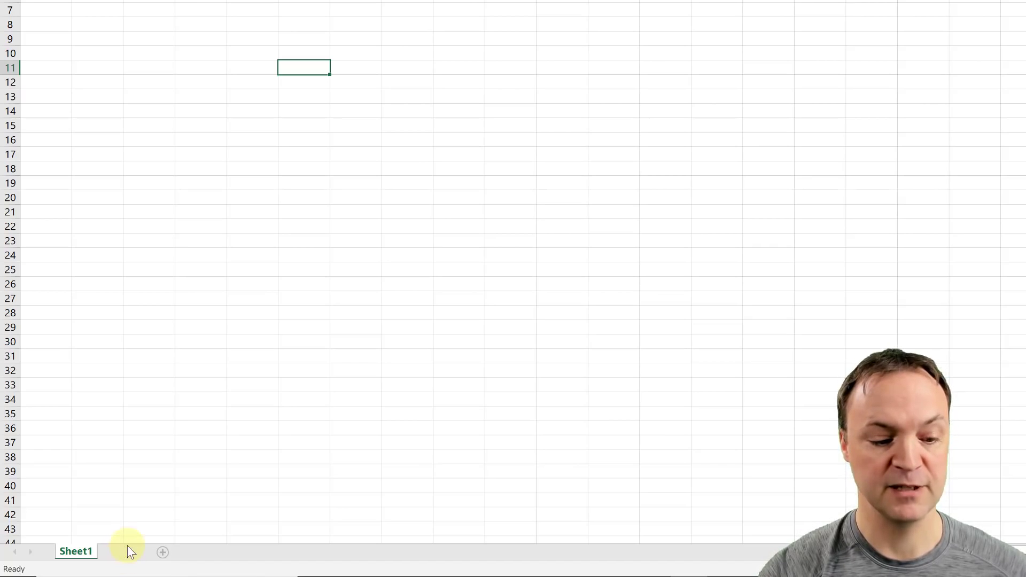
# Add a second worksheet to the workbook
pyautogui.click(124, 551)
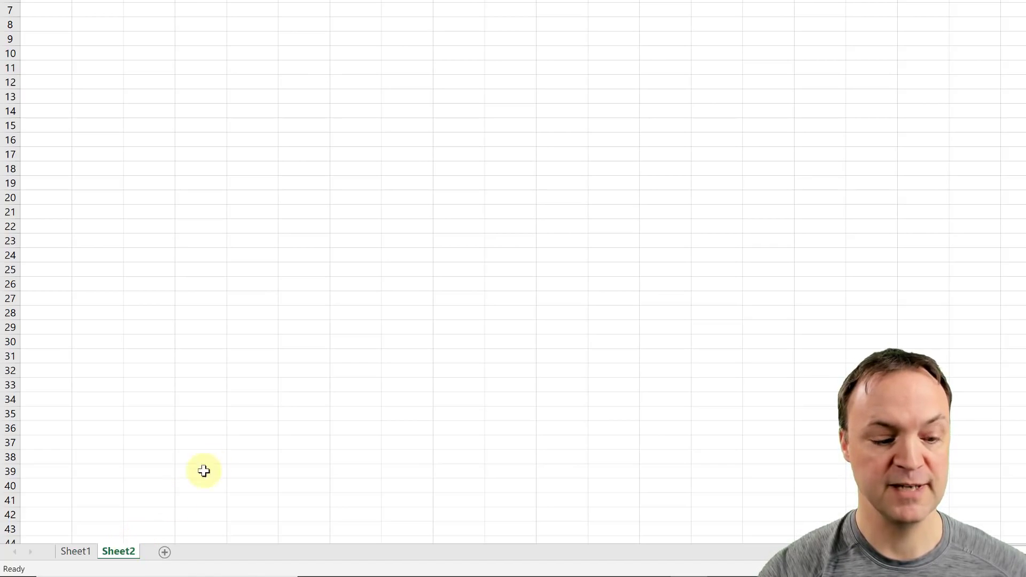
# Add a third worksheet to the workbook and rename Sheet2 as "Data"
pyautogui.click(165, 551)
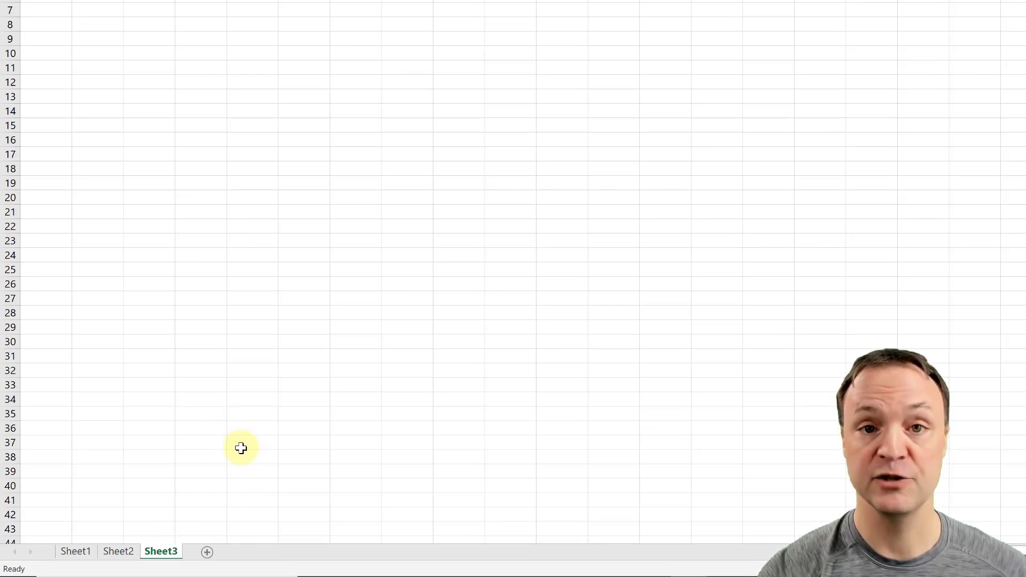
pyautogui.click(79, 549)
pyautogui.doubleClick(79, 550)
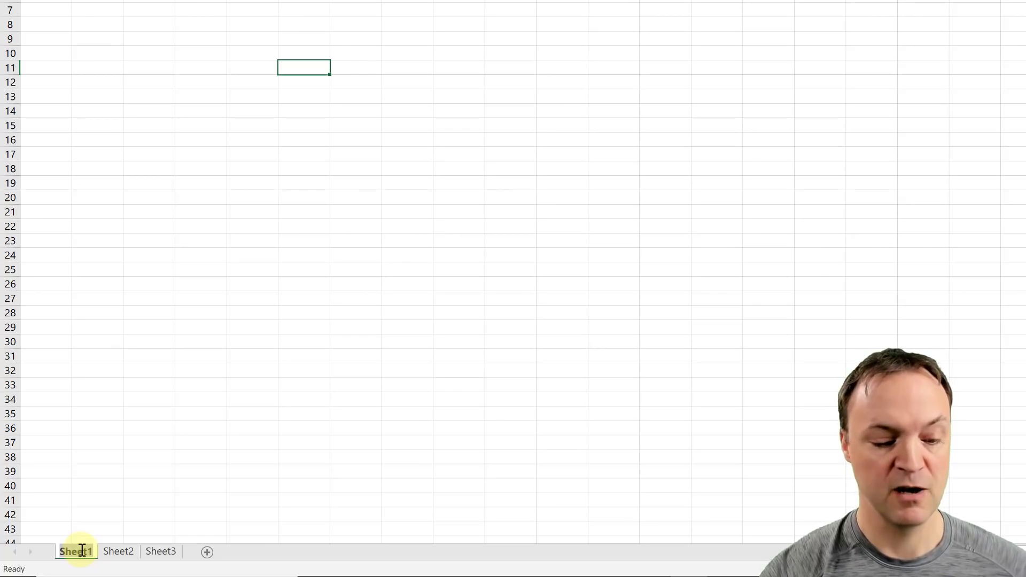
pyautogui.click(114, 552)
pyautogui.doubleClick(115, 551)
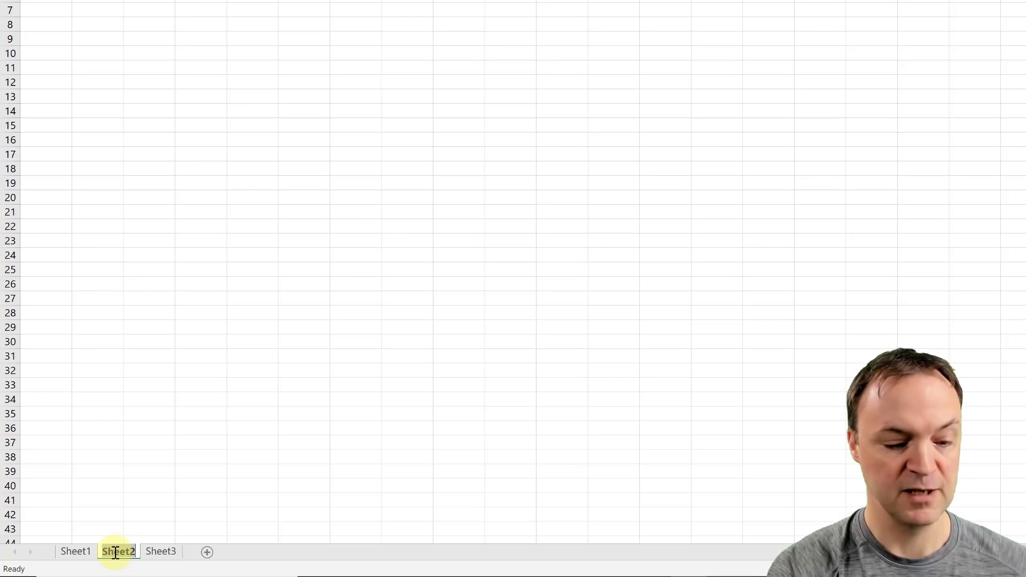
pyautogui.write('Data')
pyautogui.press('Return')
pyautogui.click(169, 316)
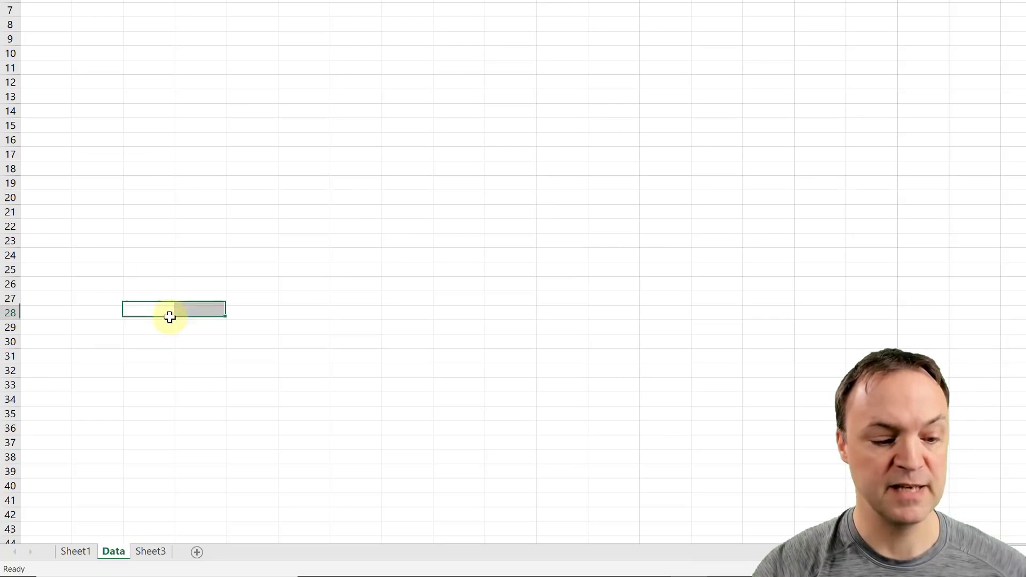
# Reorder the worksheets so that the Data sheet comes after Sheet3
pyautogui.click(74, 553)
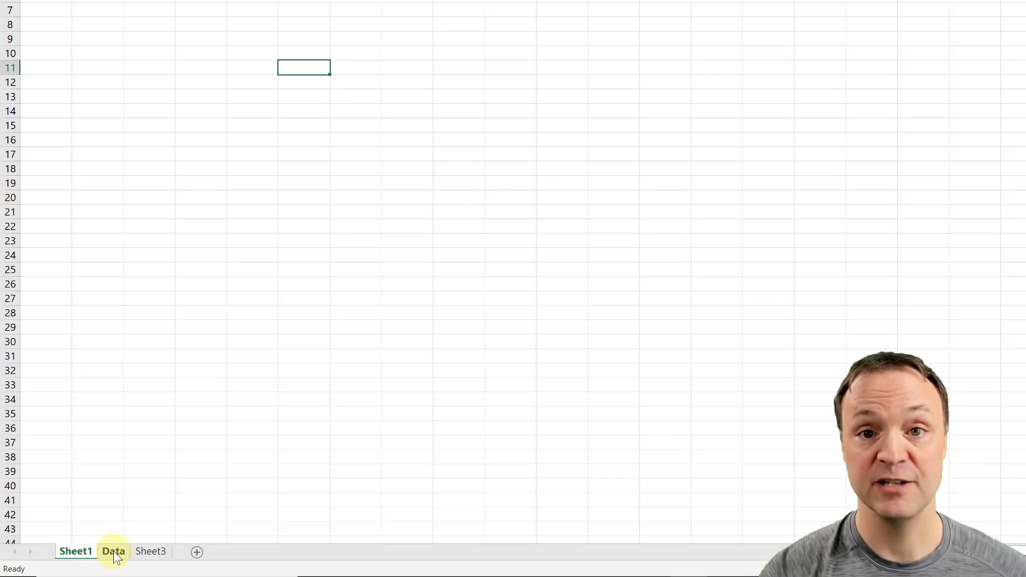
pyautogui.moveTo(113, 550); pyautogui.dragTo(176, 552)
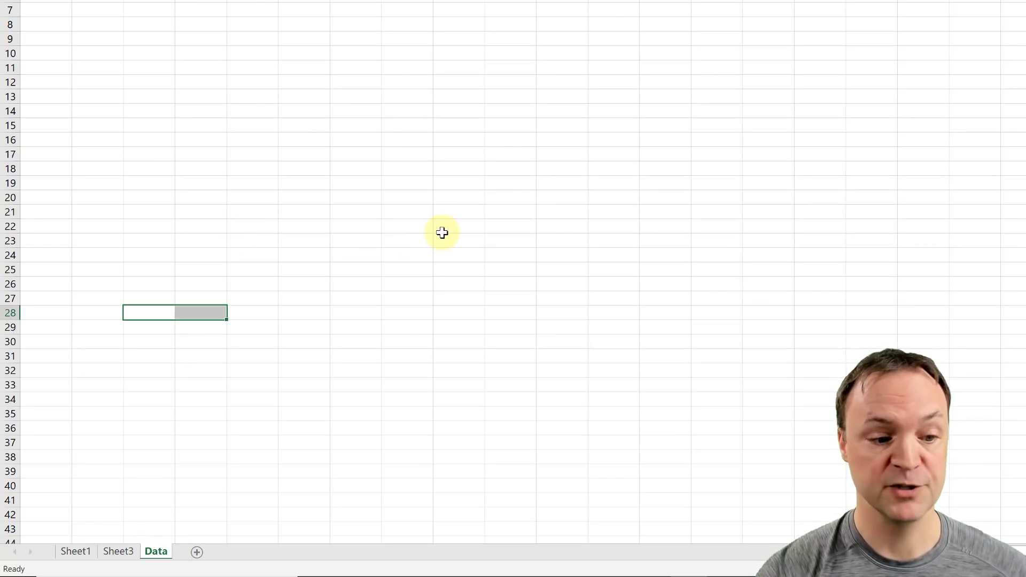
# Set the worksheet's zoom magnification to 200%
pyautogui.click(461, 196)
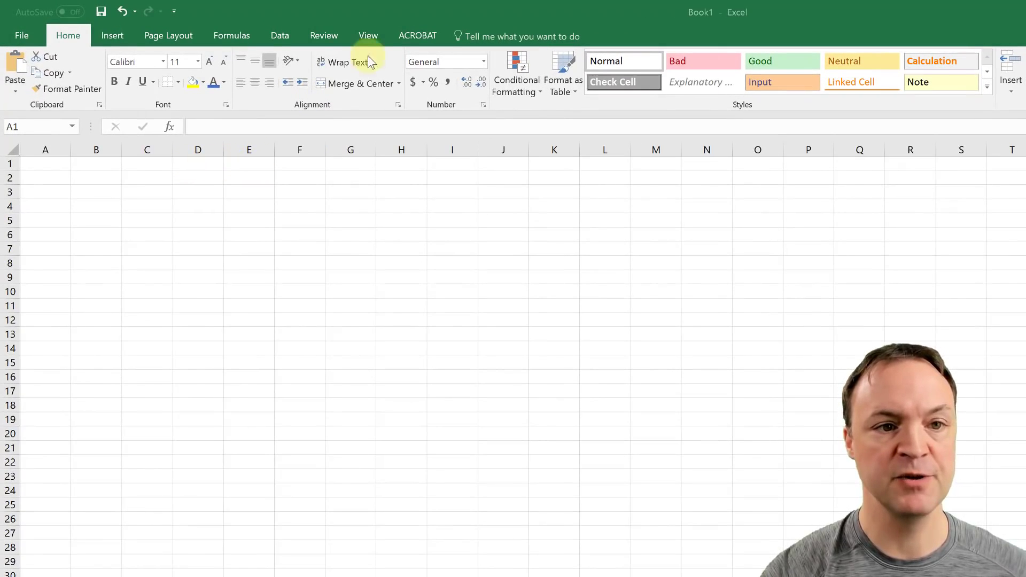
pyautogui.click(366, 34)
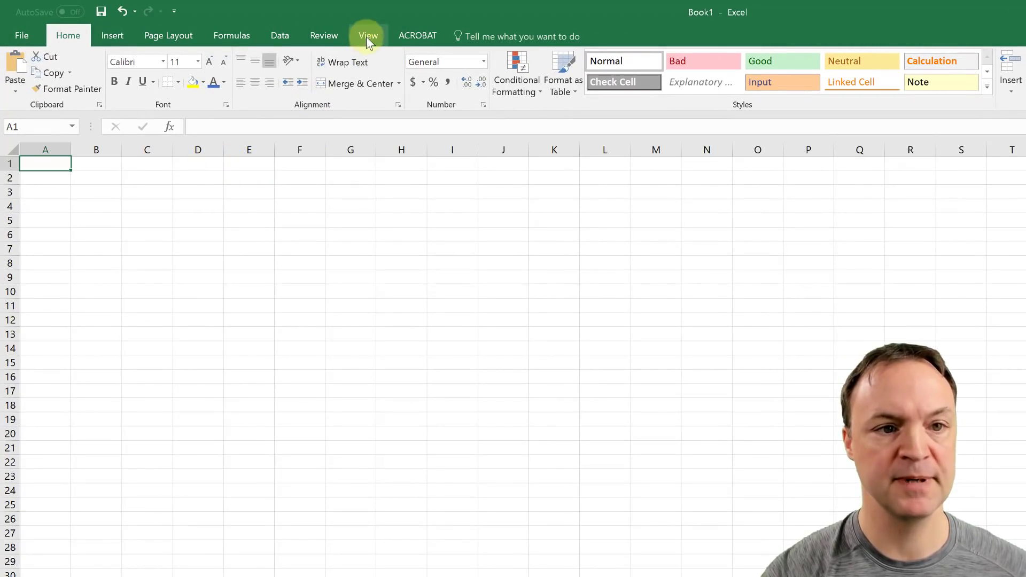
pyautogui.click(370, 33)
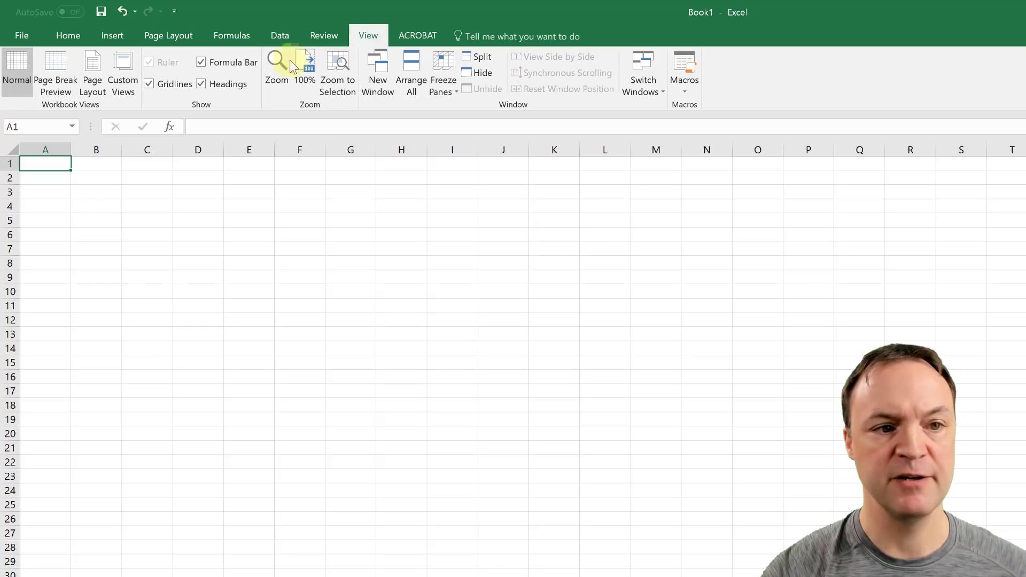
pyautogui.click(274, 72)
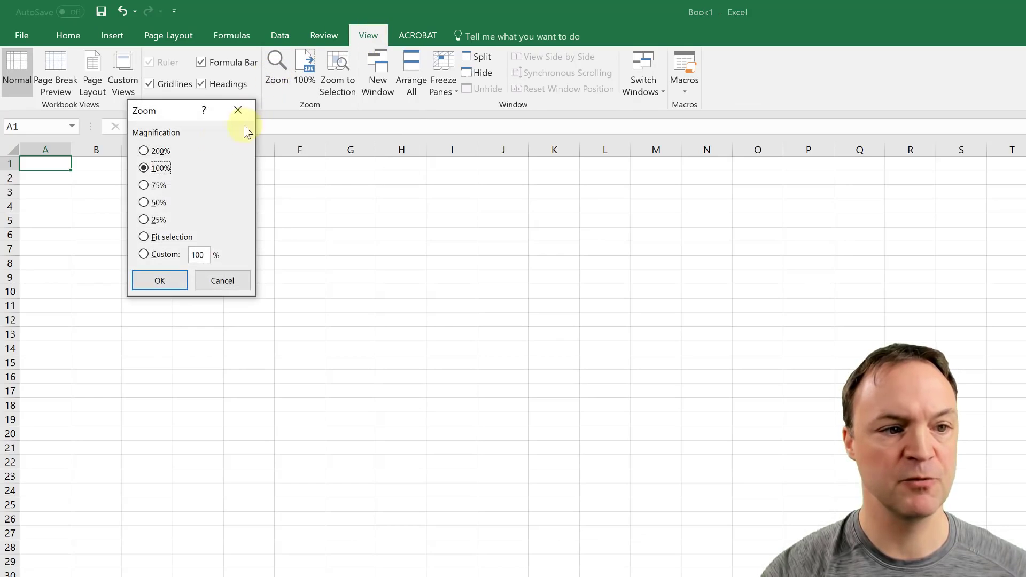
pyautogui.click(152, 153)
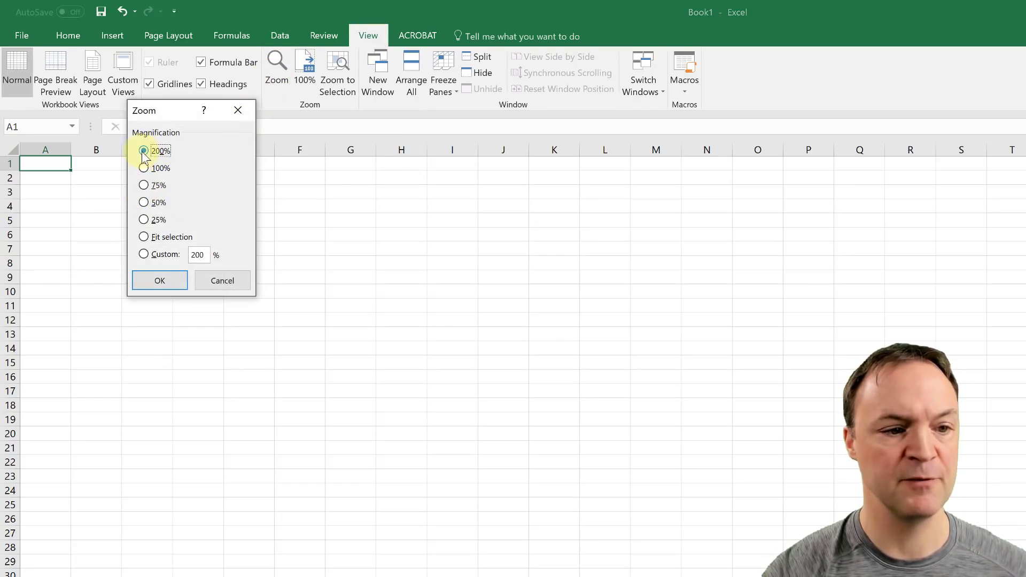
pyautogui.click(159, 280)
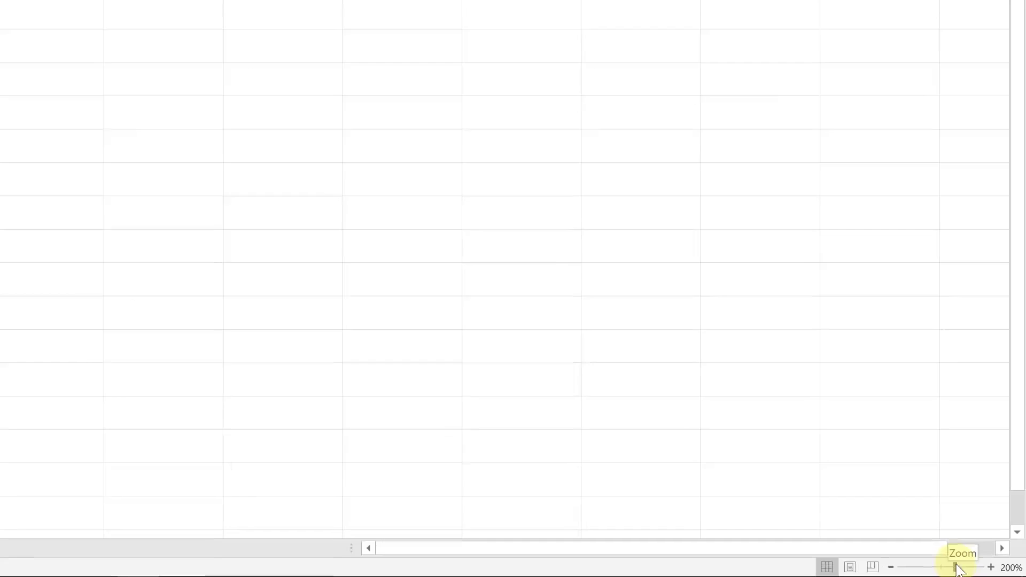
pyautogui.moveTo(957, 566)
pyautogui.mouseDown()
pyautogui.moveTo(934, 569)
pyautogui.moveTo(956, 570)
pyautogui.mouseUp()
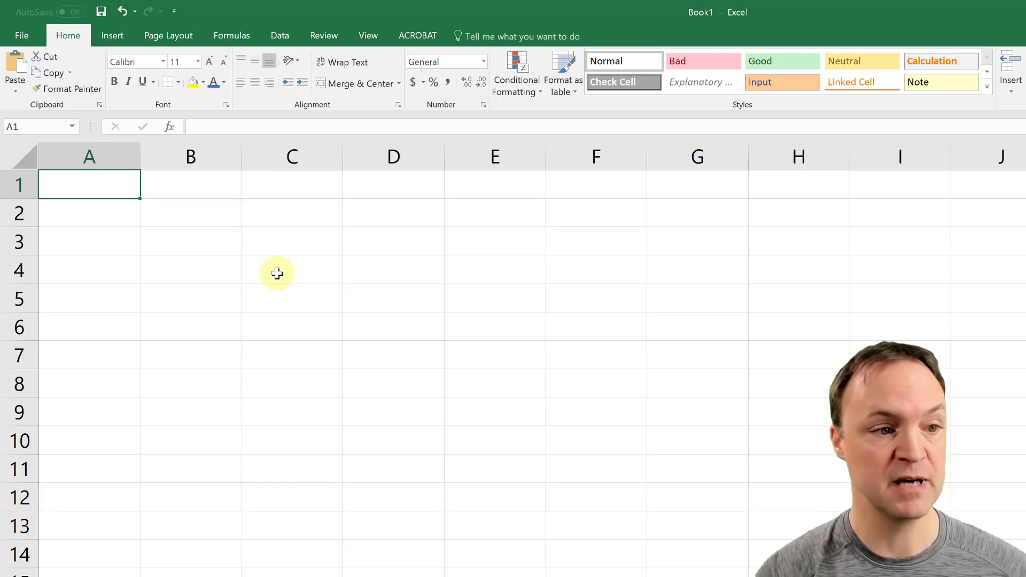
# Enter the column headings "Rank", "Title" and "Studio" in cells A1 to C1
pyautogui.doubleClick(95, 188)
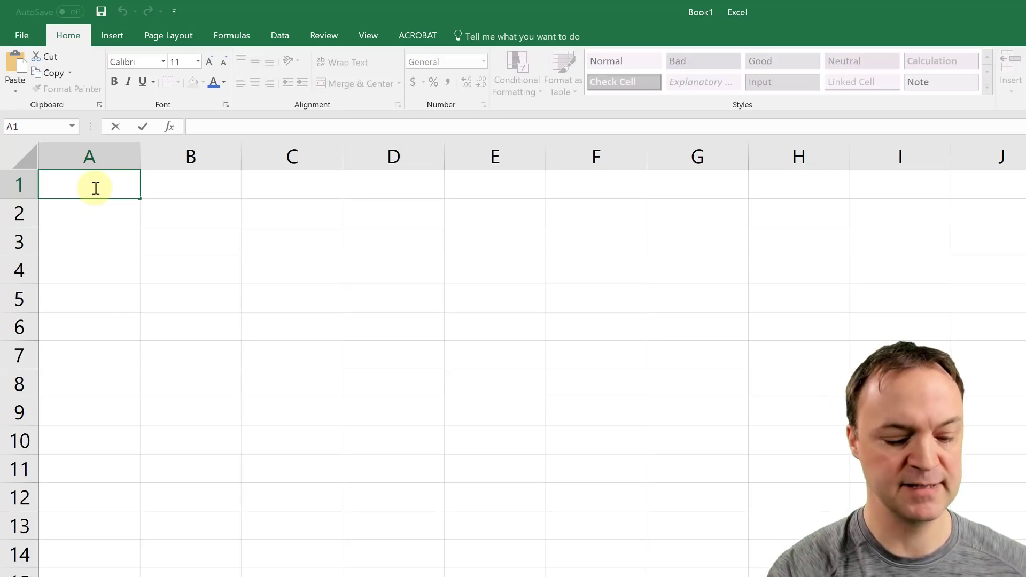
pyautogui.write('Rank')
pyautogui.press('Tab')
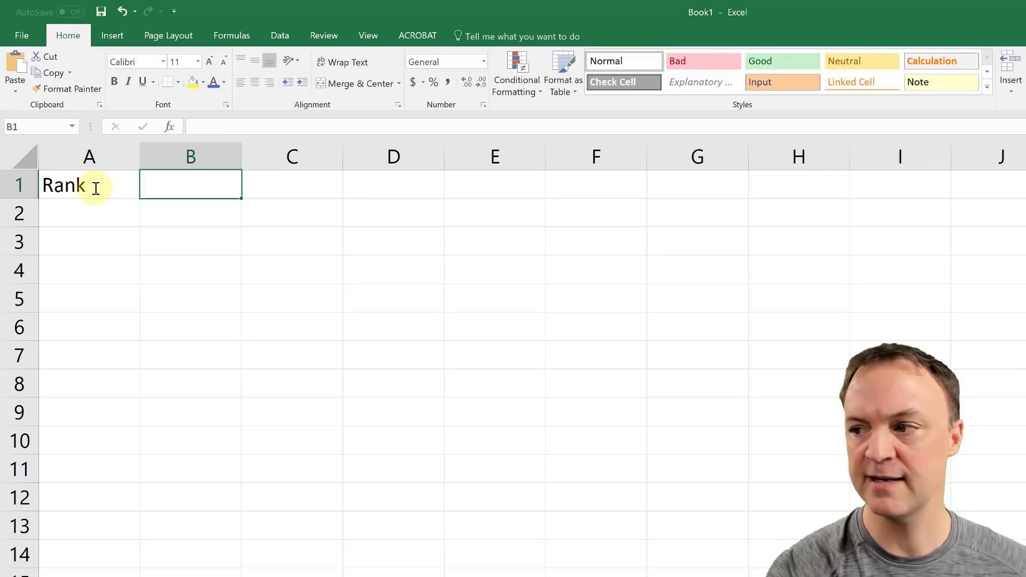
pyautogui.write('Title')
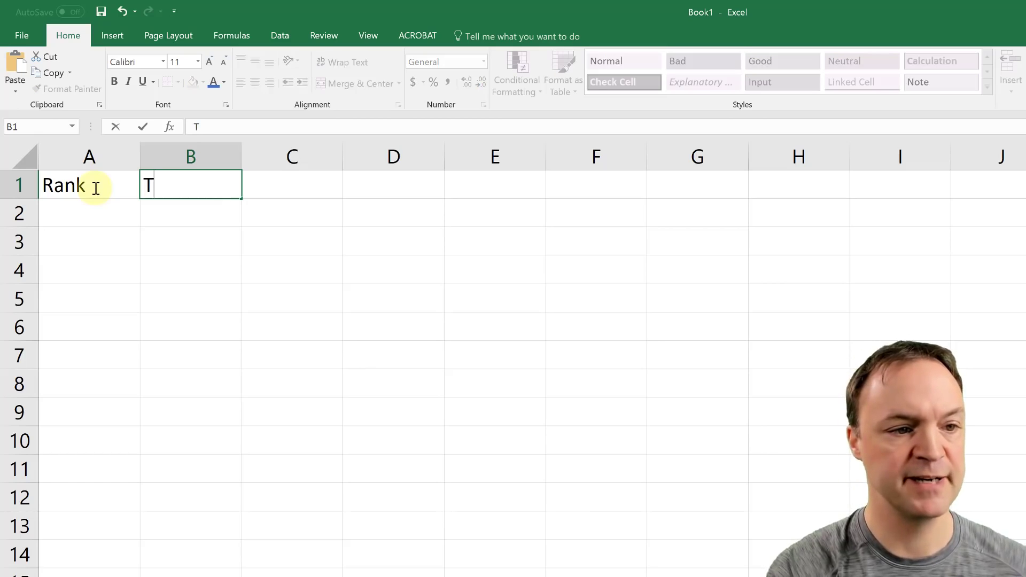
pyautogui.press('Tab')
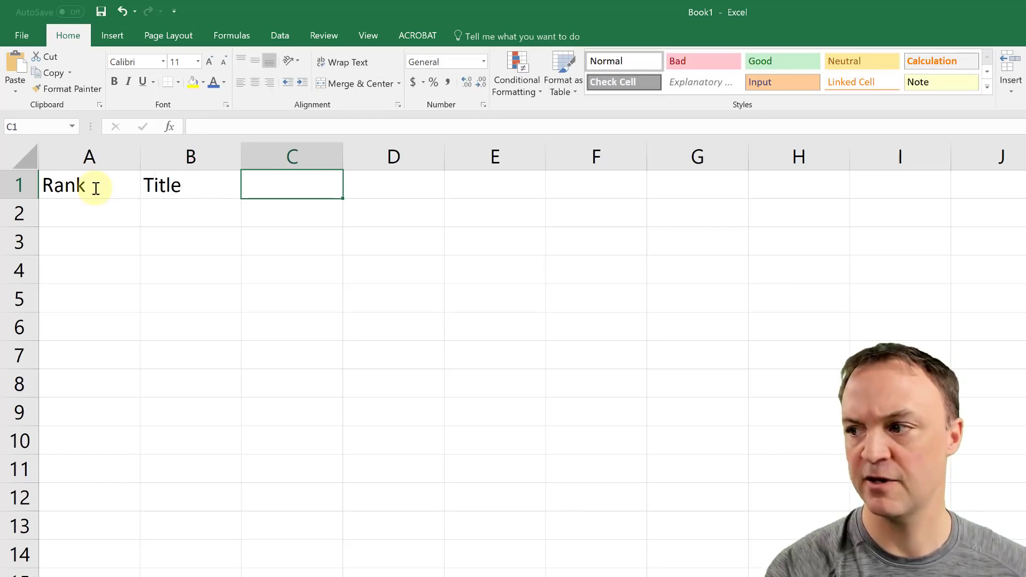
pyautogui.write('Studi')
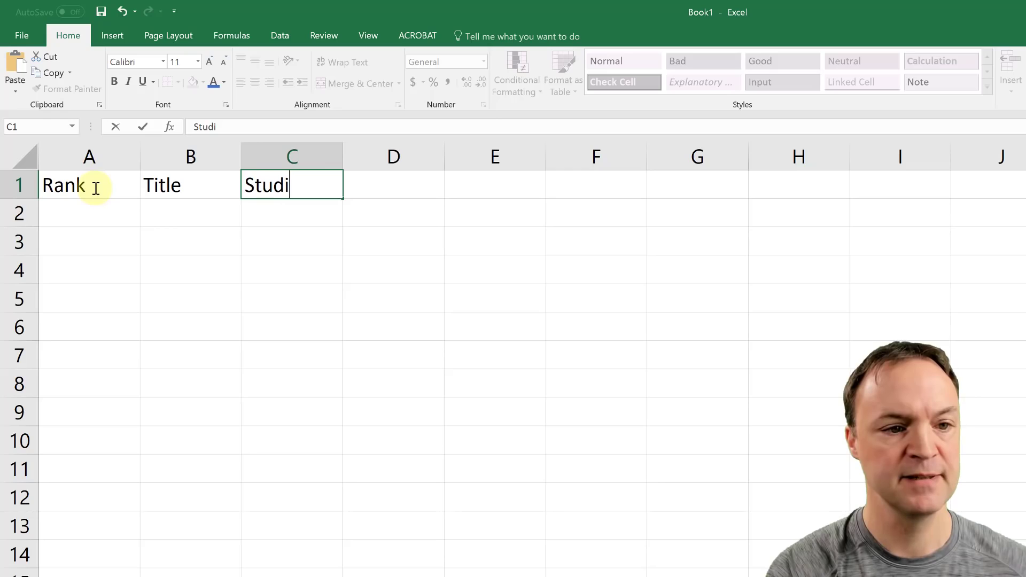
pyautogui.write('o')
pyautogui.press('Tab')
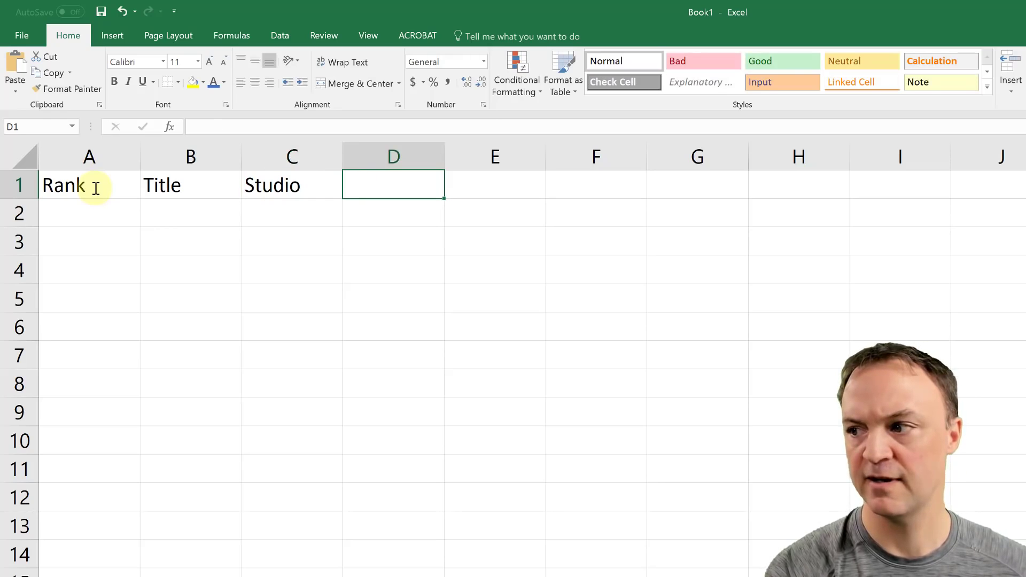
# Continue the heading row with "Worldwide", "Domestic", "Overseas" and "Year" in cells D1 to G1
pyautogui.write('W')
pyautogui.write('ldwide')
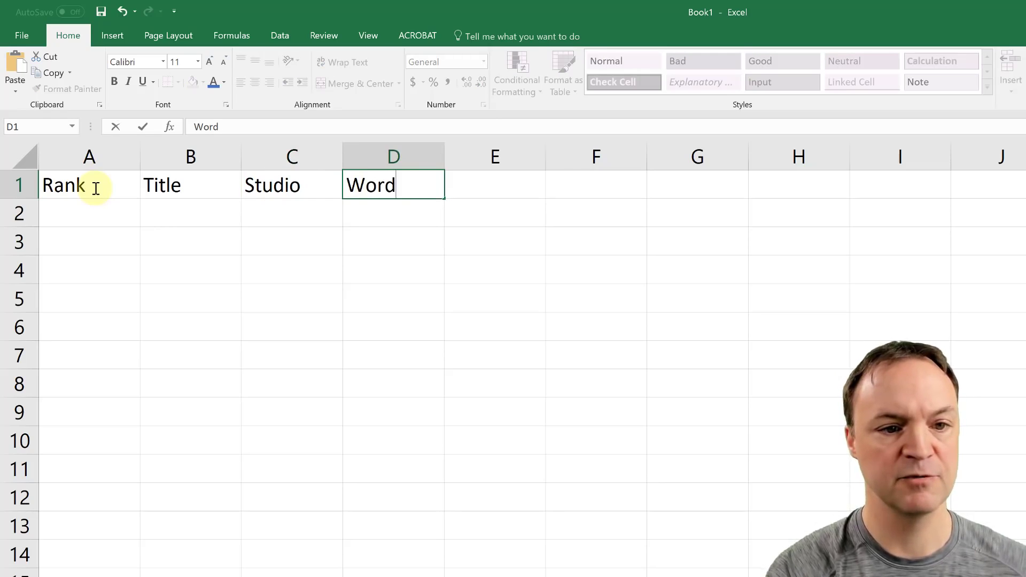
pyautogui.press('Tab')
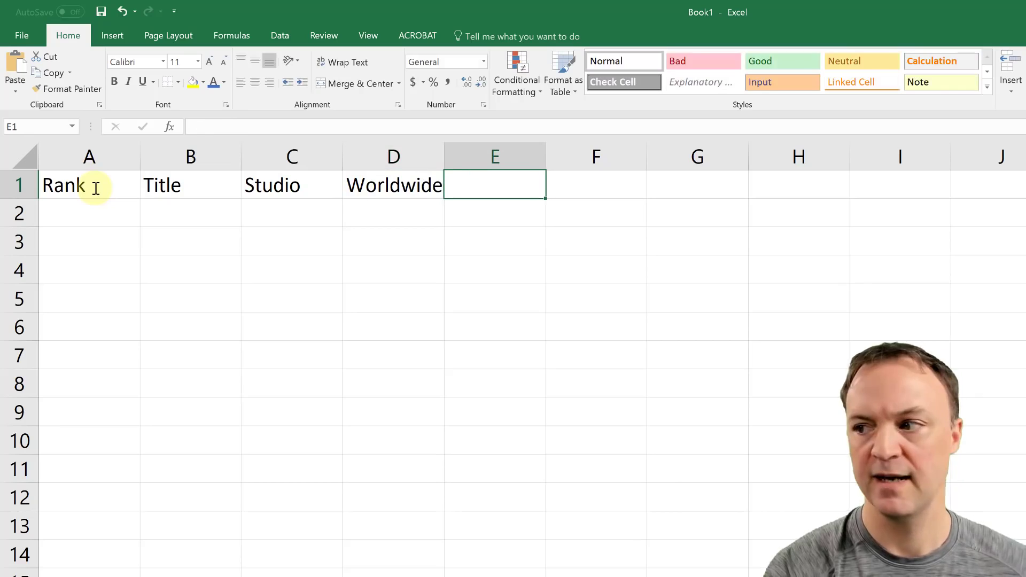
pyautogui.write('Domestic')
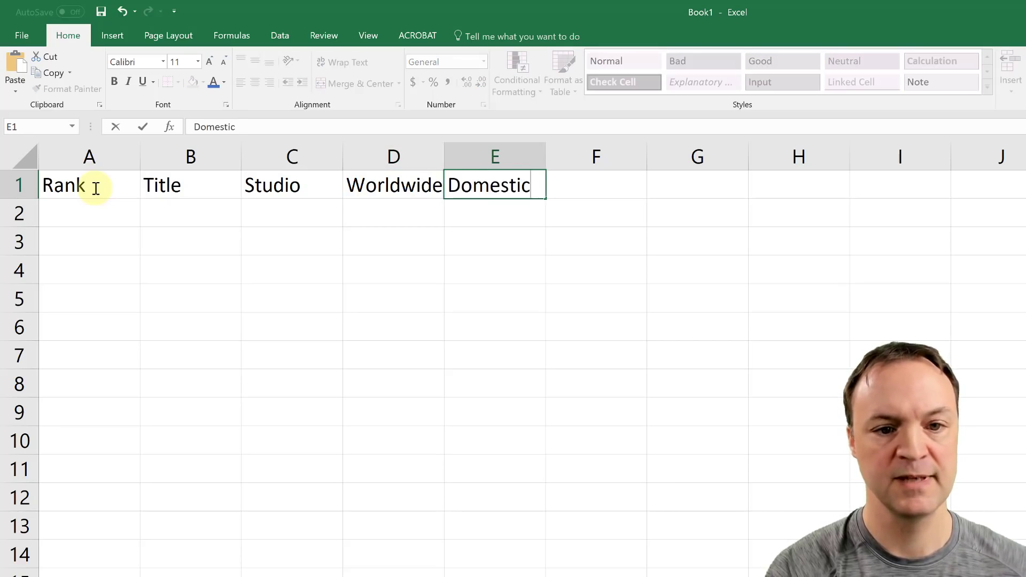
pyautogui.press('Tab')
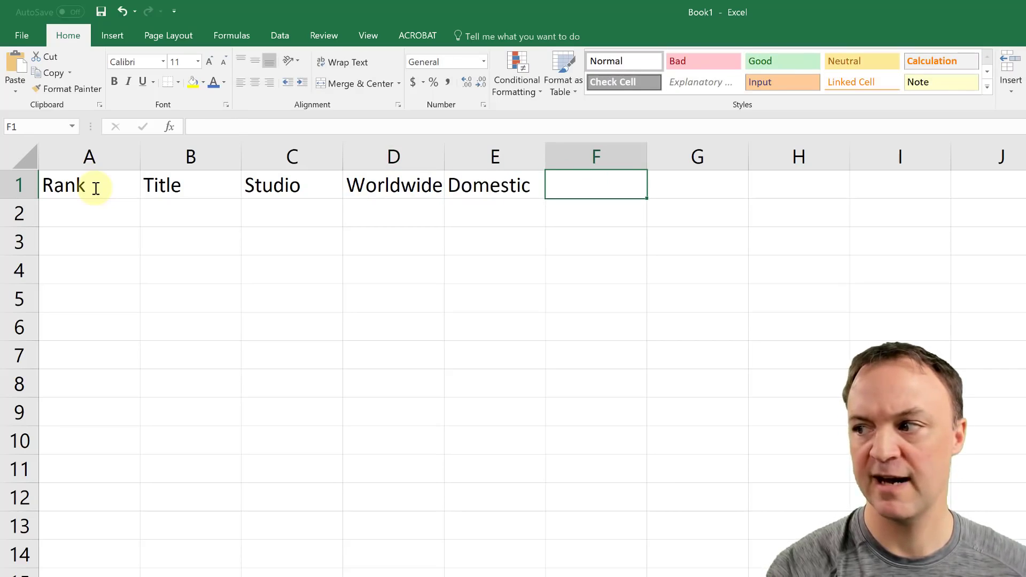
pyautogui.write('OVer')
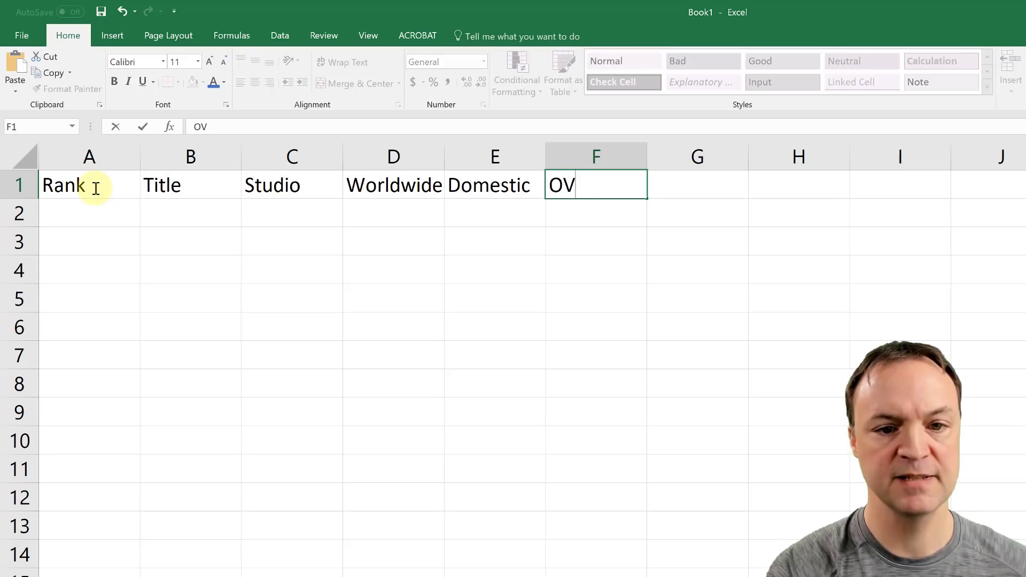
pyautogui.press('BackSpace')
pyautogui.press('BackSpace')
pyautogui.press('BackSpace')
pyautogui.write('verseas')
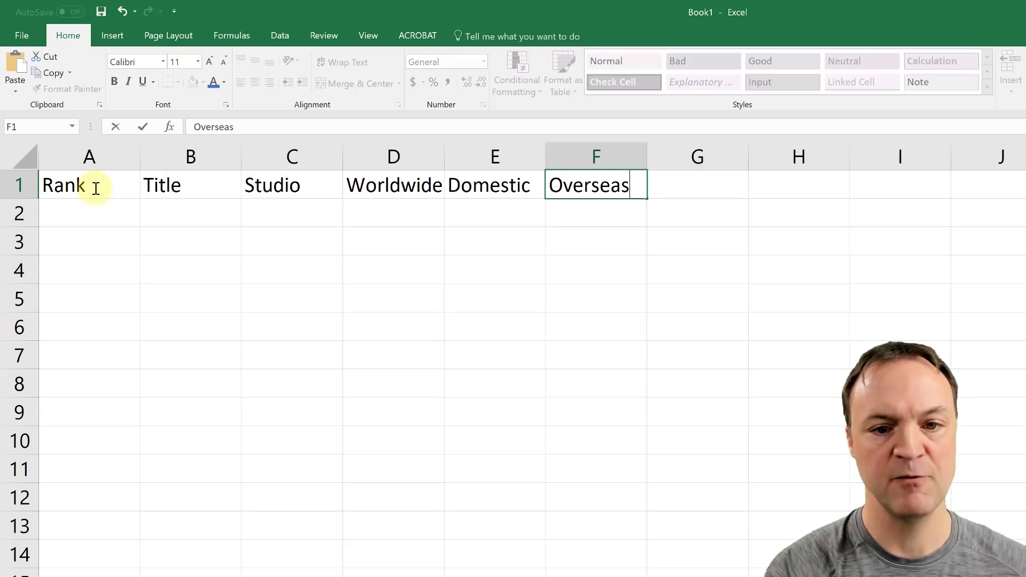
pyautogui.press('Tab')
pyautogui.write('Year')
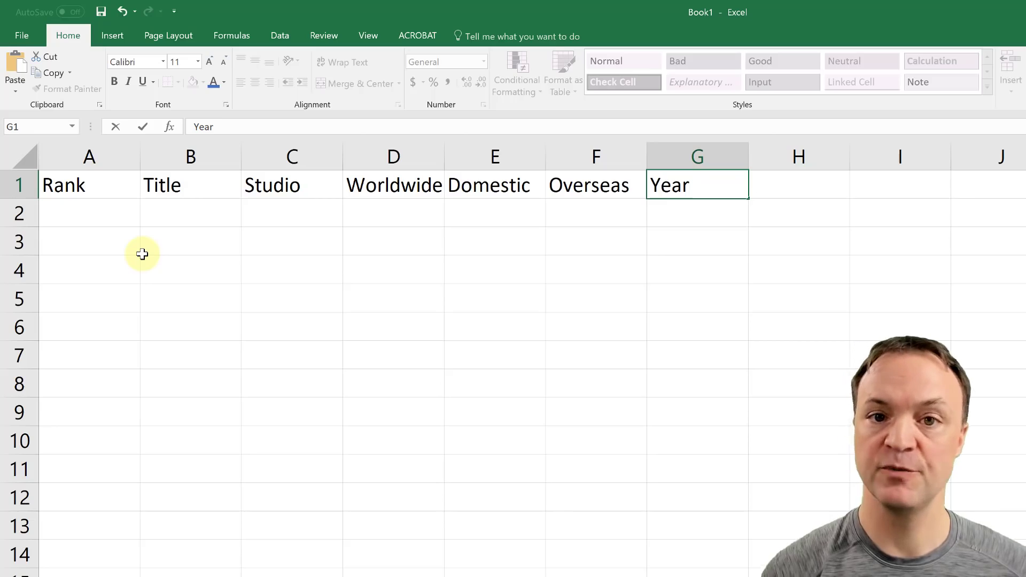
# Select the Rank heading, the Title heading and the empty cell E6 one after another
pyautogui.click(75, 184)
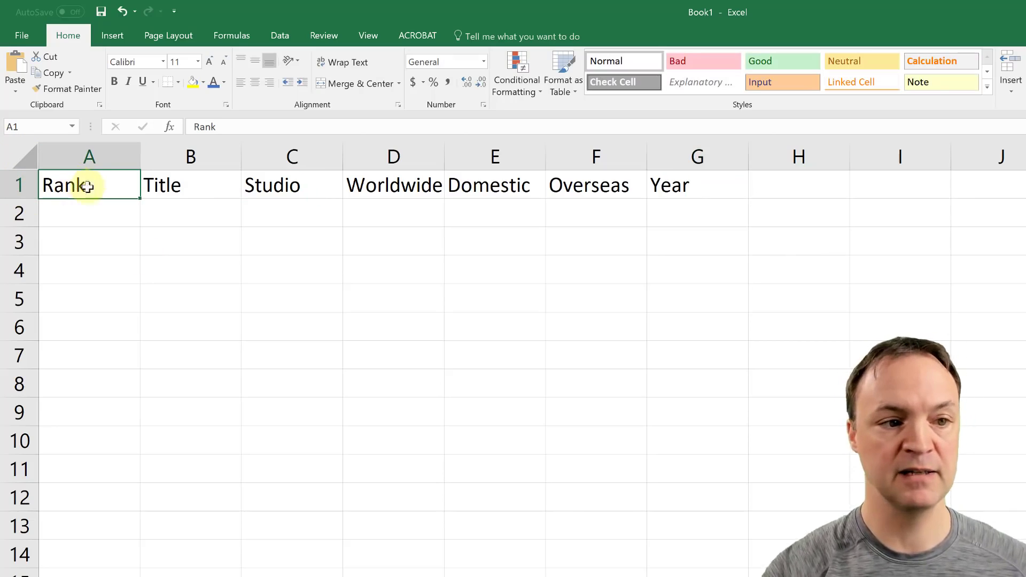
pyautogui.click(179, 184)
pyautogui.click(501, 329)
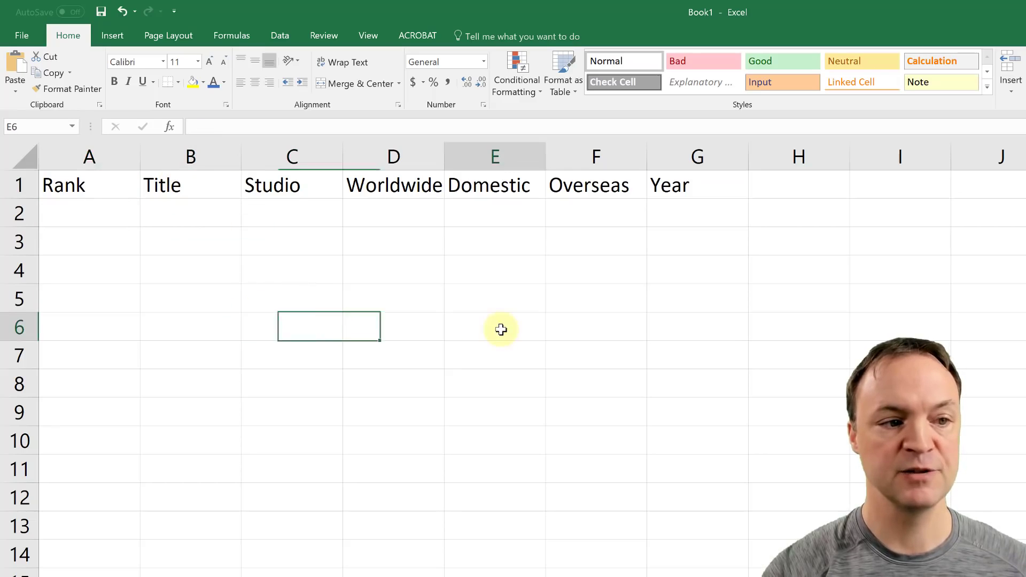
# Move the active cell one at a time from A1 across the headings to F1 and back to A1
pyautogui.click(90, 185)
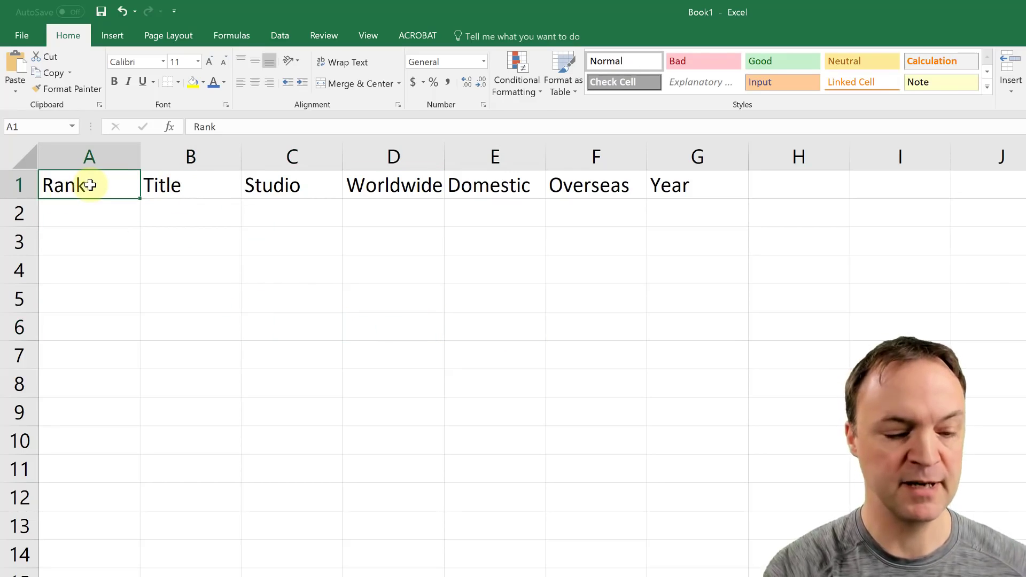
pyautogui.press('Right')
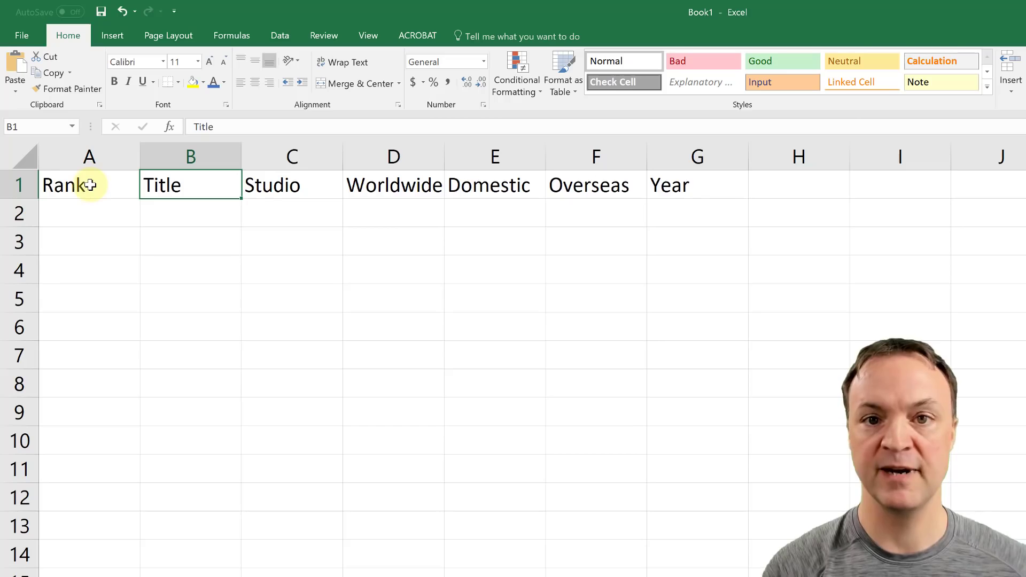
pyautogui.press('Right')
pyautogui.press('Right')
pyautogui.press('Right')
pyautogui.press('Right')
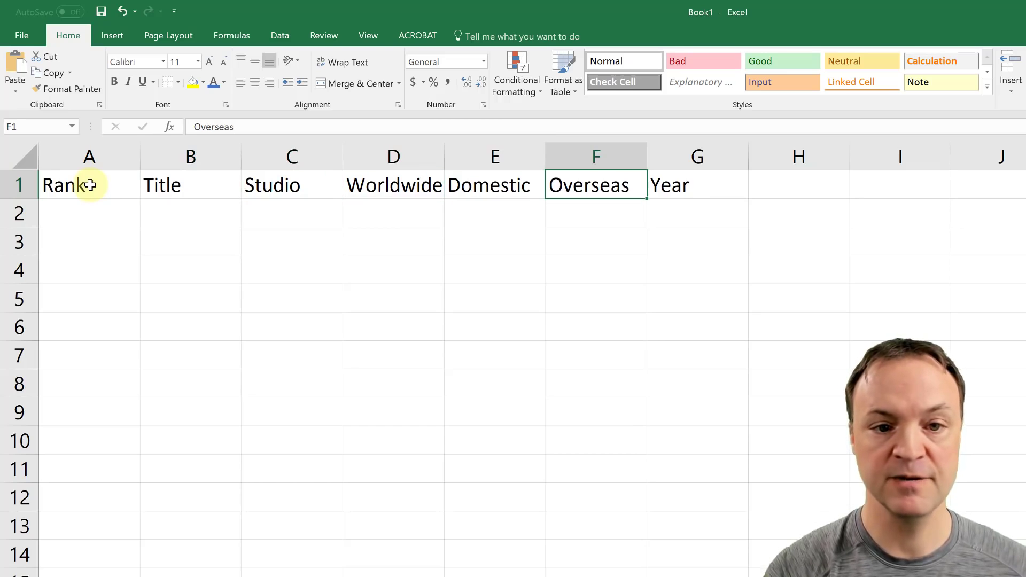
pyautogui.press('Left')
pyautogui.press('Left')
pyautogui.press('Left')
pyautogui.press('Left')
pyautogui.press('Left')
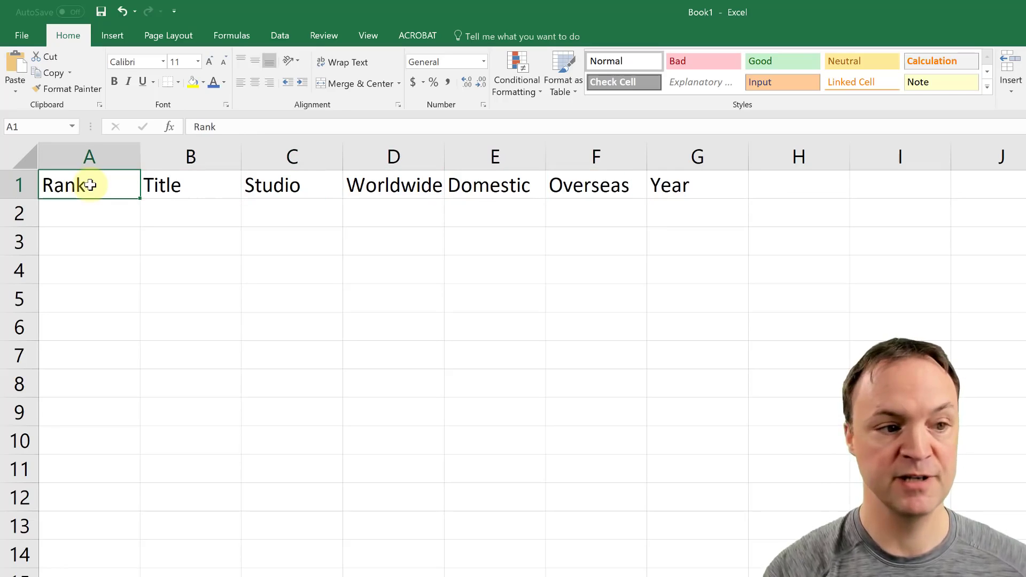
# Move the active cell down column A to A5, back up to A1 and across to B1
pyautogui.press('Down')
pyautogui.press('Down')
pyautogui.press('Down')
pyautogui.press('Down')
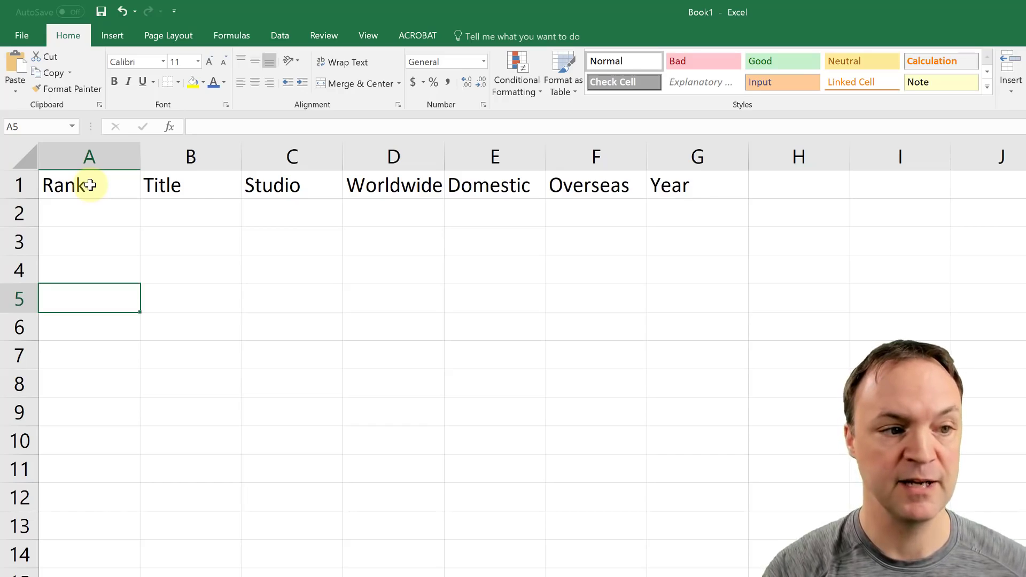
pyautogui.press('Up')
pyautogui.press('Up')
pyautogui.press('Up')
pyautogui.press('Up')
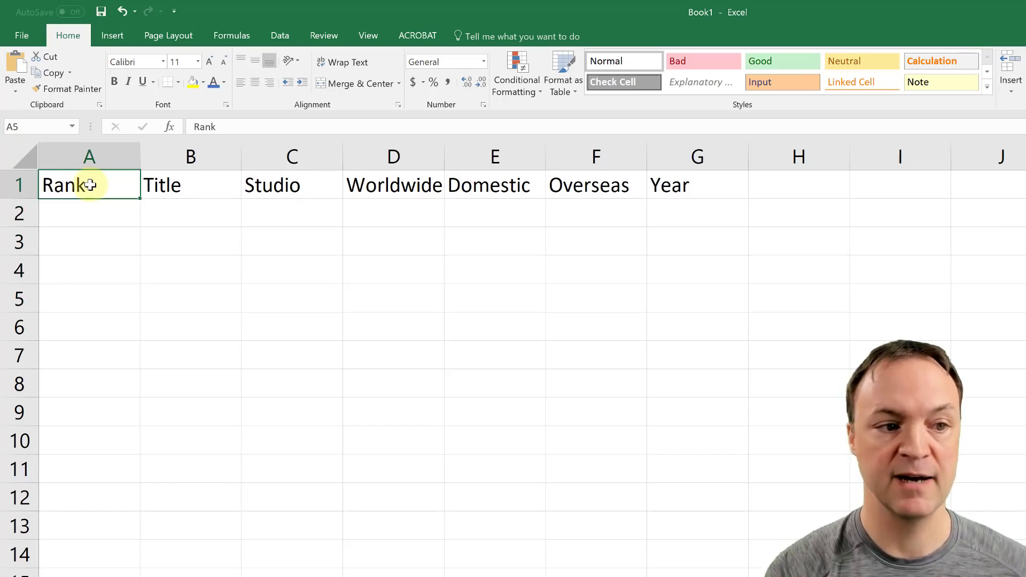
pyautogui.press('Right')
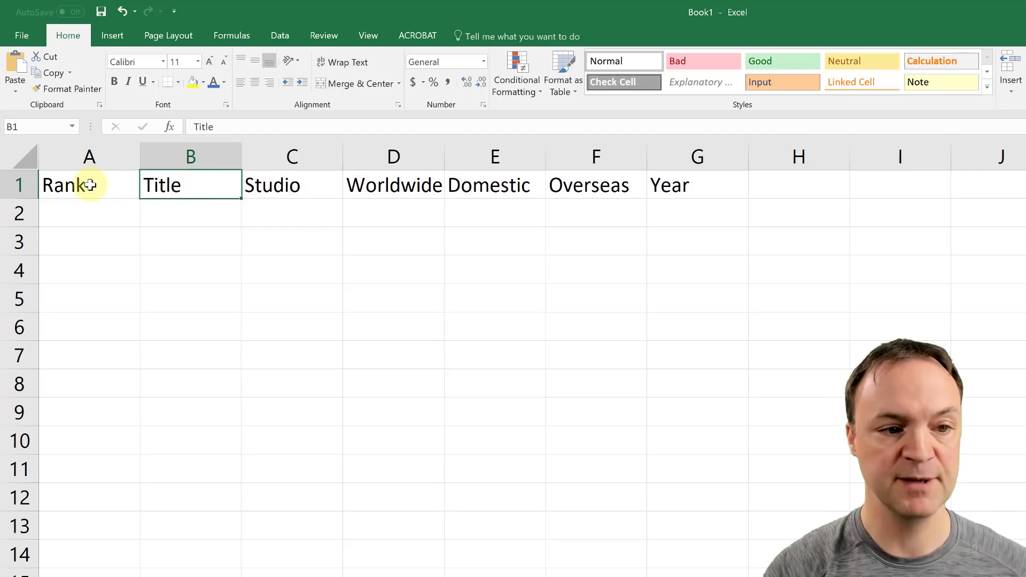
# Move the active cell from B1 down through the empty cells below the headings and across to E2
pyautogui.press('Down')
pyautogui.press('Down')
pyautogui.press('Right')
pyautogui.press('Right')
pyautogui.press('Up')
pyautogui.press('Right')
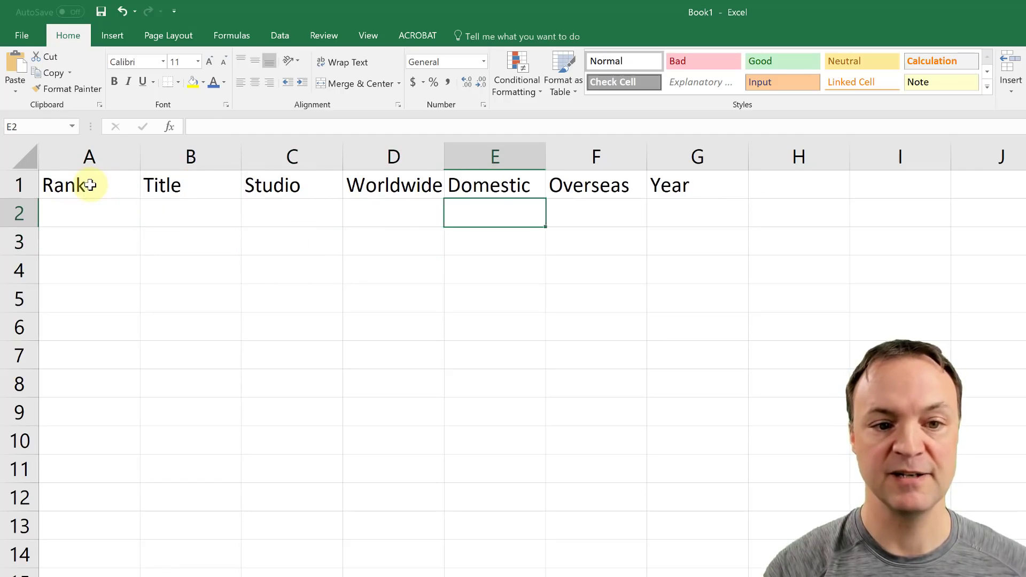
# Move the active cell from E2 through the neighbouring cells and back along the heading row to A1
pyautogui.press('Right')
pyautogui.press('Down')
pyautogui.press('Right')
pyautogui.press('Up')
pyautogui.press('Up')
pyautogui.press('Left')
pyautogui.press('Left')
pyautogui.press('Left')
pyautogui.press('Left')
pyautogui.press('Left')
pyautogui.press('Left')
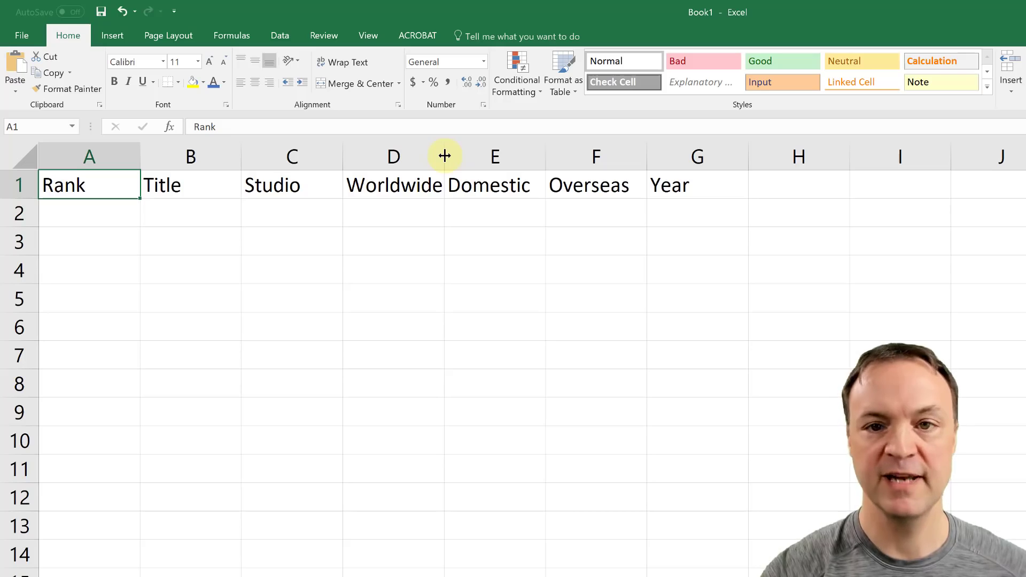
# Widen column D slightly to give the Worldwide heading more room and make row 1 a little taller
pyautogui.moveTo(444, 155); pyautogui.dragTo(457, 156)
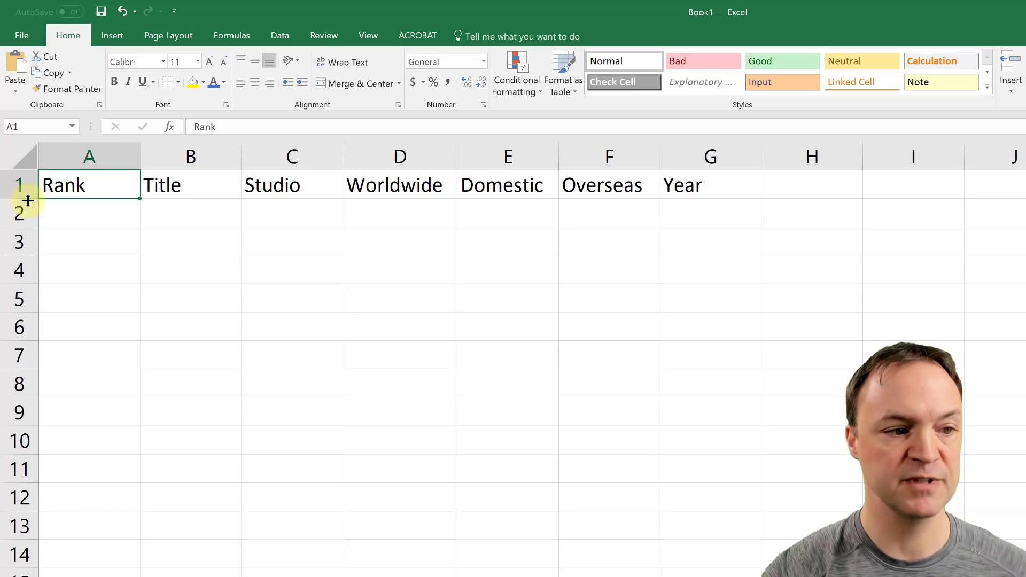
pyautogui.moveTo(25, 199); pyautogui.dragTo(28, 205)
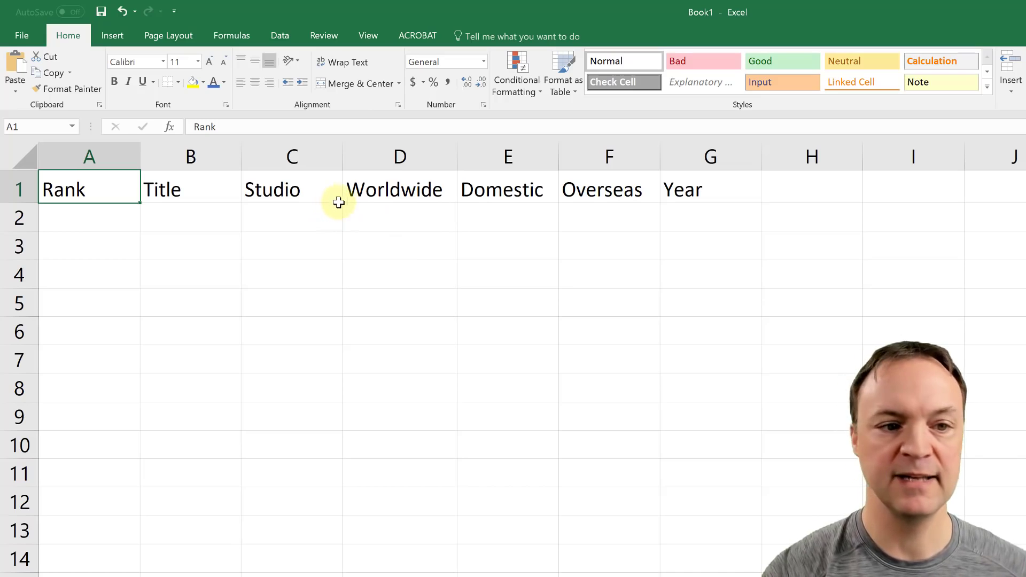
# Extend the Studio heading in C1 to read "Studio in the US"
pyautogui.doubleClick(321, 191)
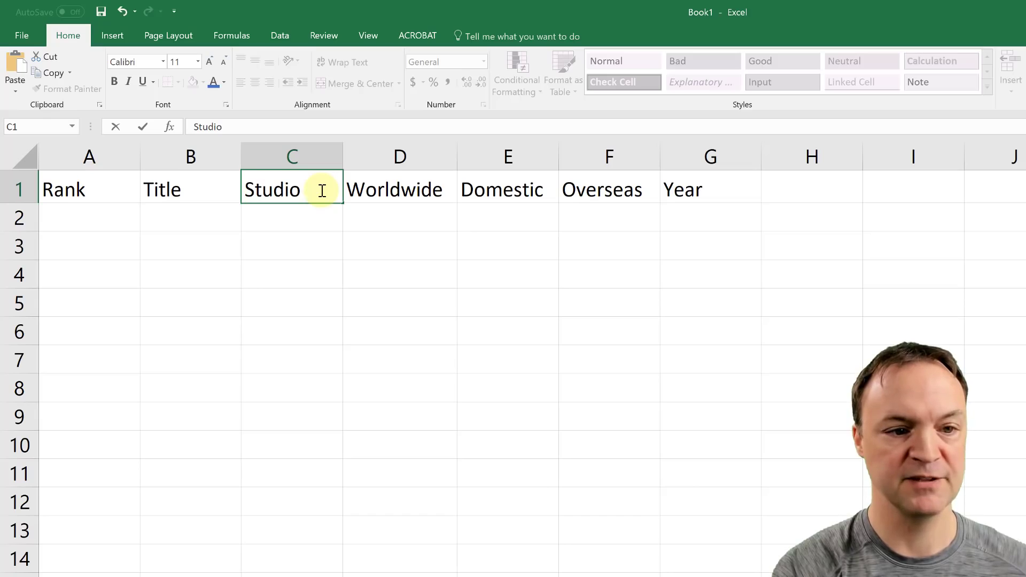
pyautogui.write('in the unit')
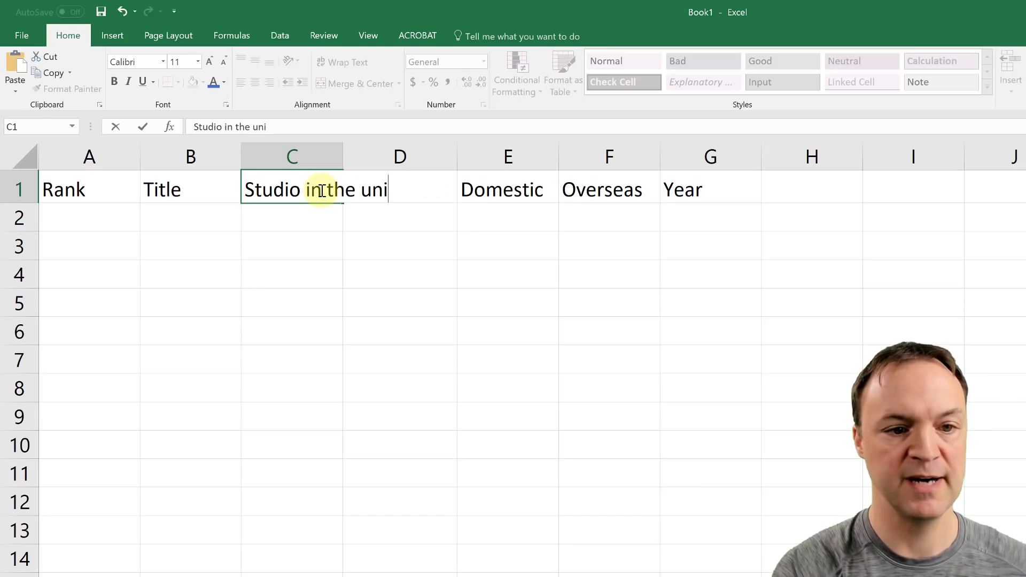
pyautogui.press('BackSpace')
pyautogui.press('BackSpace')
pyautogui.press('BackSpace')
pyautogui.press('BackSpace')
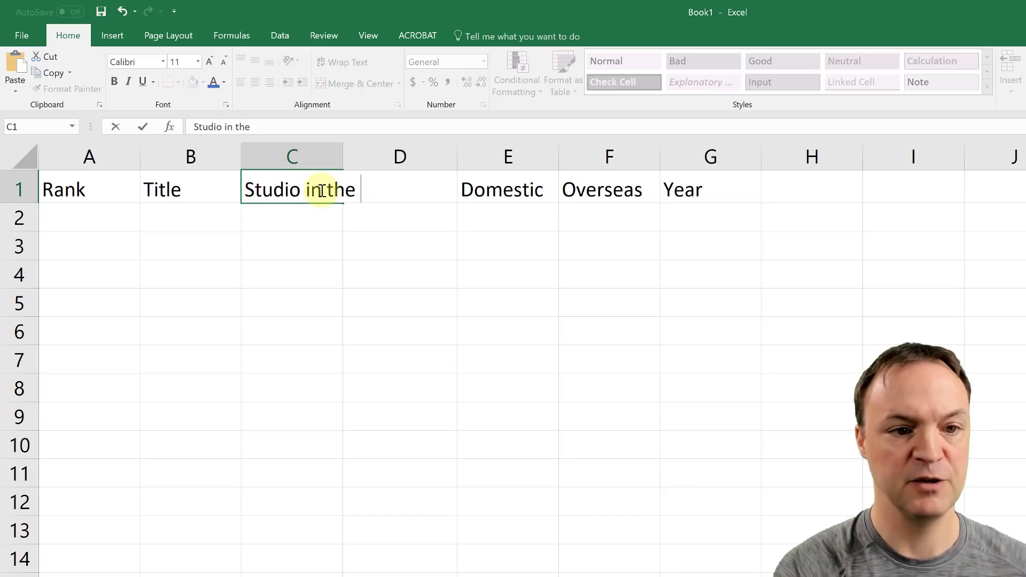
pyautogui.write('US')
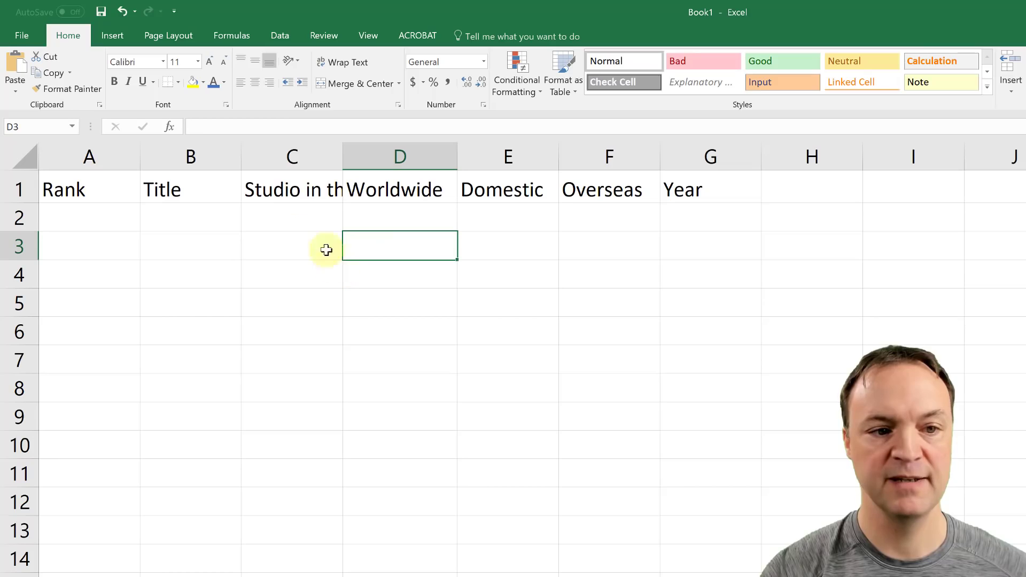
# Auto-fit column C to its full heading text and reduce the height of row 1
pyautogui.click(370, 193)
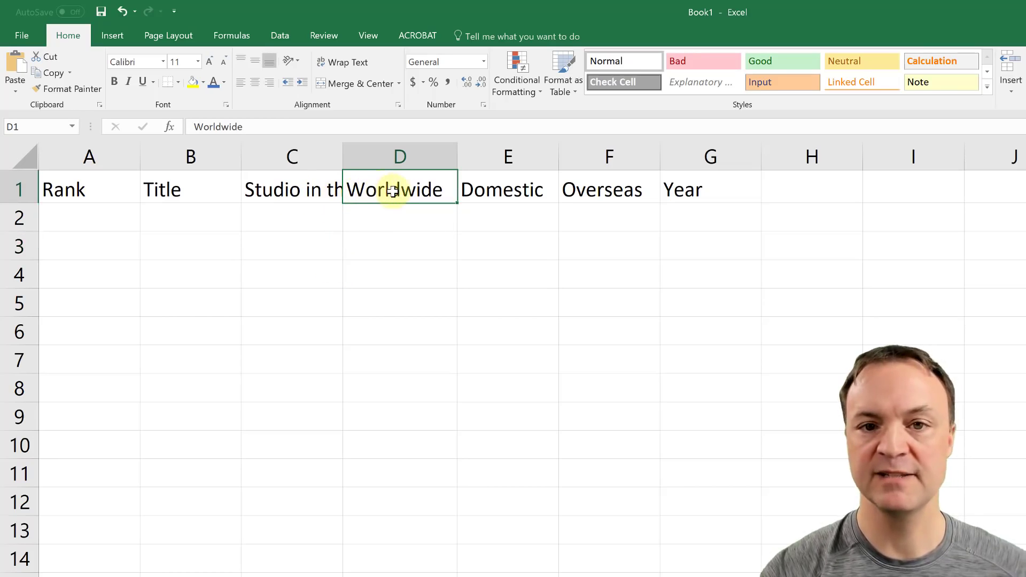
pyautogui.click(290, 189)
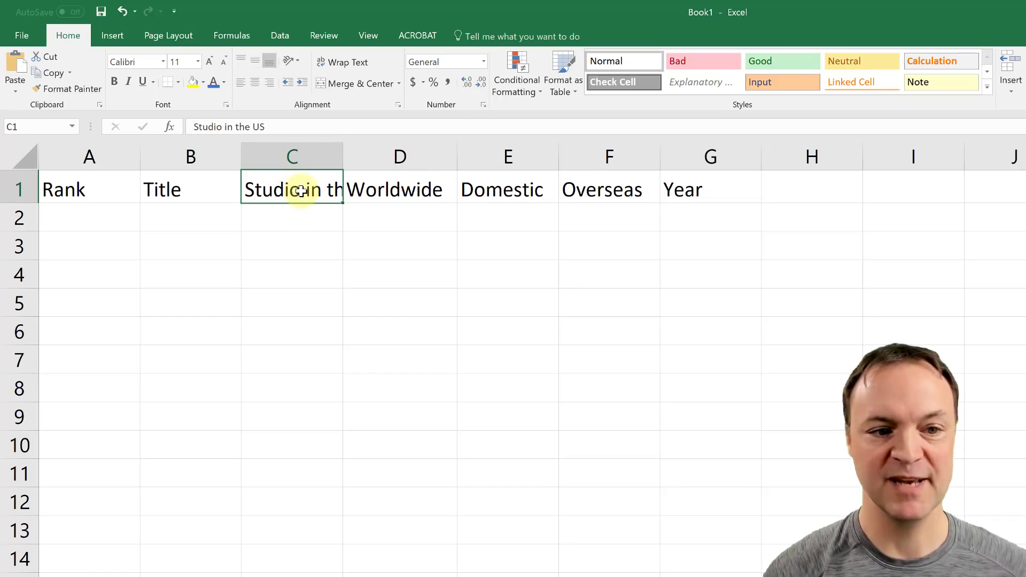
pyautogui.moveTo(343, 160); pyautogui.dragTo(388, 160)
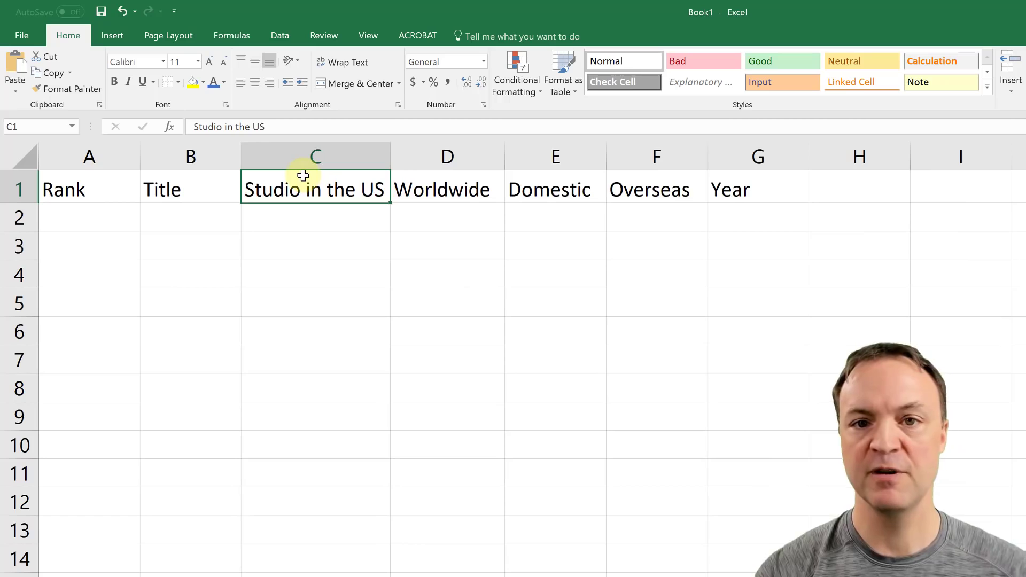
pyautogui.click(121, 11)
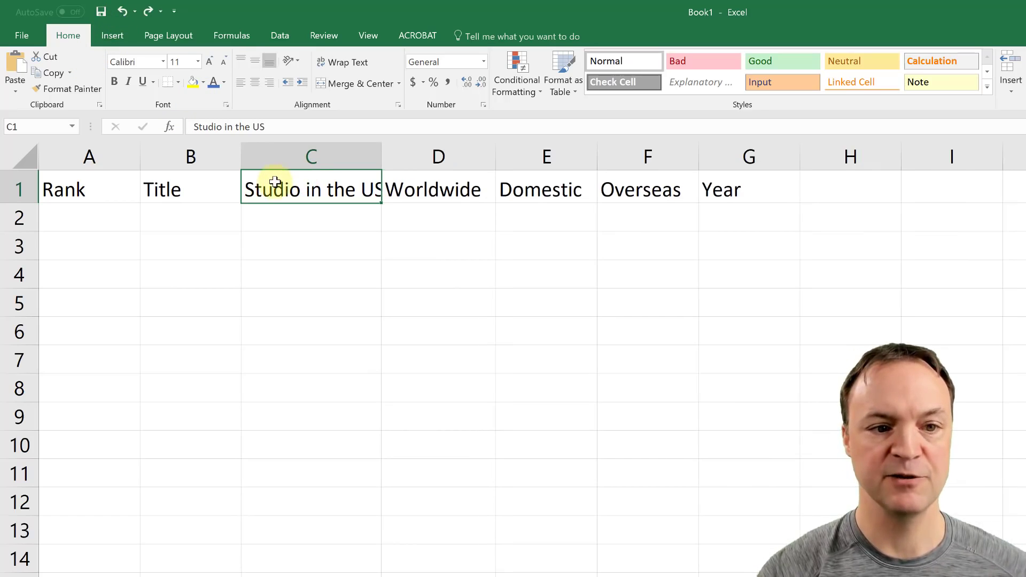
pyautogui.doubleClick(382, 160)
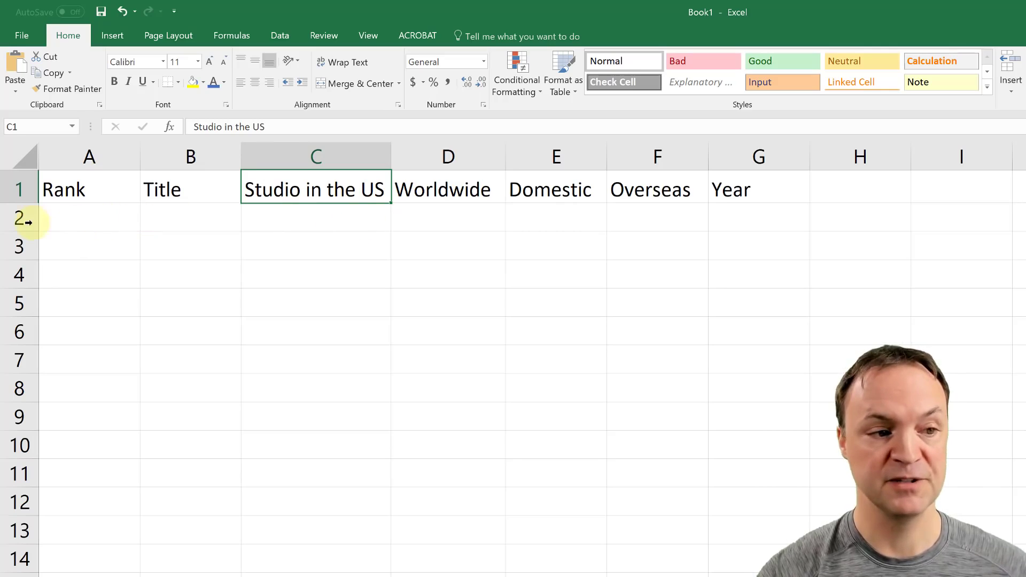
pyautogui.moveTo(30, 203)
pyautogui.mouseDown()
pyautogui.moveTo(30, 222)
pyautogui.moveTo(28, 195)
pyautogui.mouseUp()
pyautogui.click(249, 270)
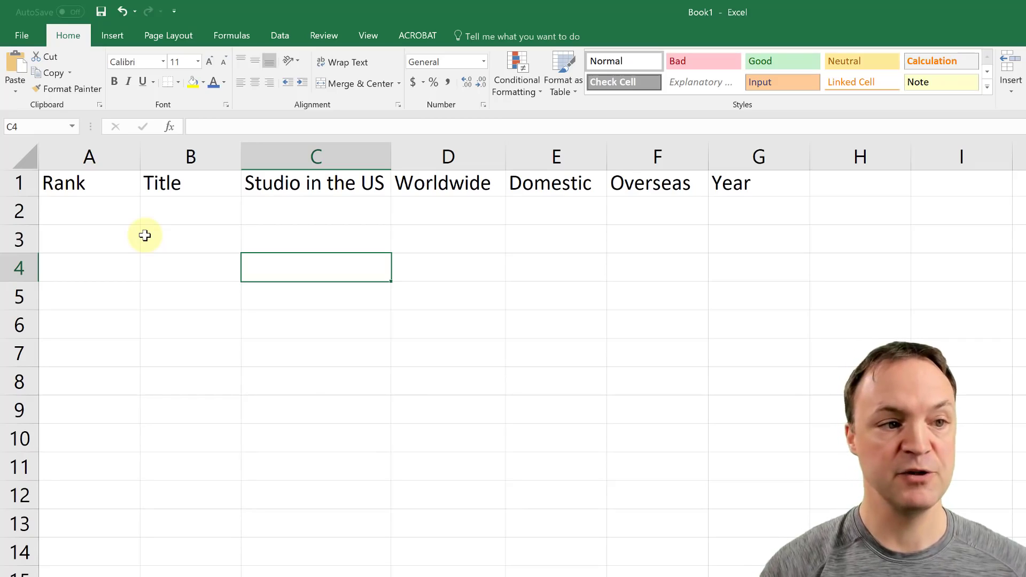
# Overwrite the Rank heading in A1 with "adsf" and undo the replacement
pyautogui.click(82, 183)
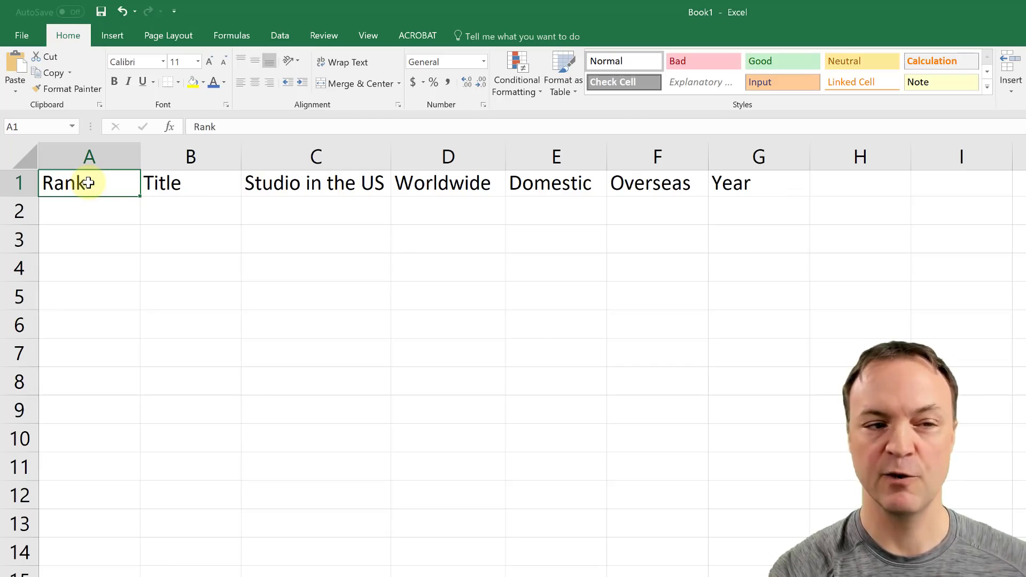
pyautogui.write('adsf')
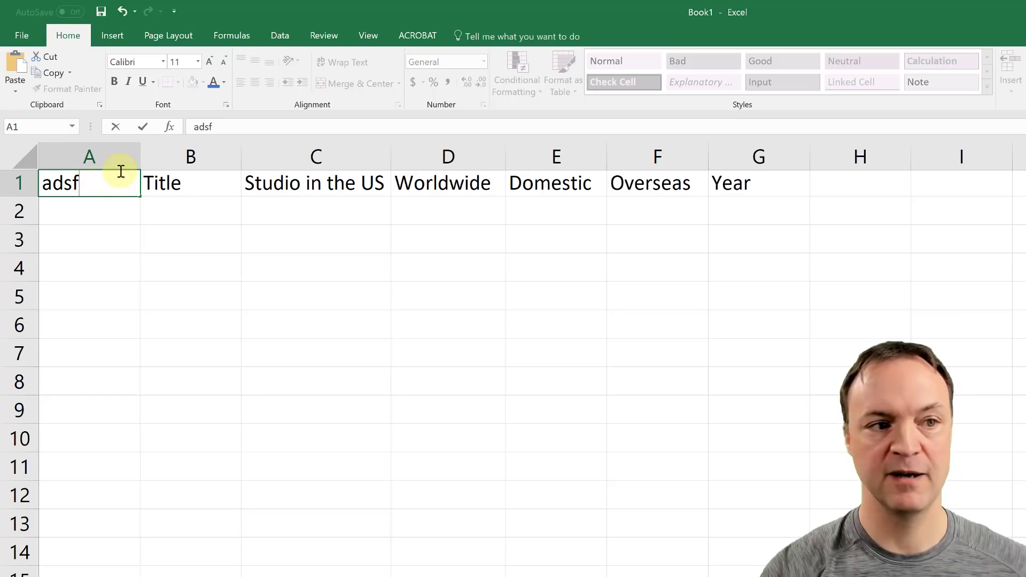
pyautogui.click(121, 12)
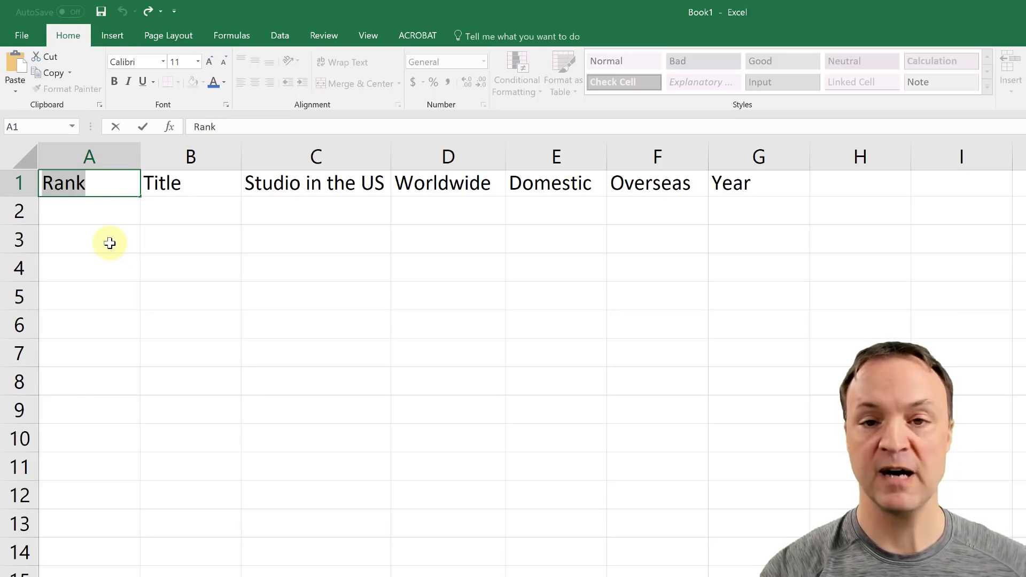
# Extend the Rank heading to "Ranking" directly in cell A1 and undo the edit
pyautogui.click(110, 187)
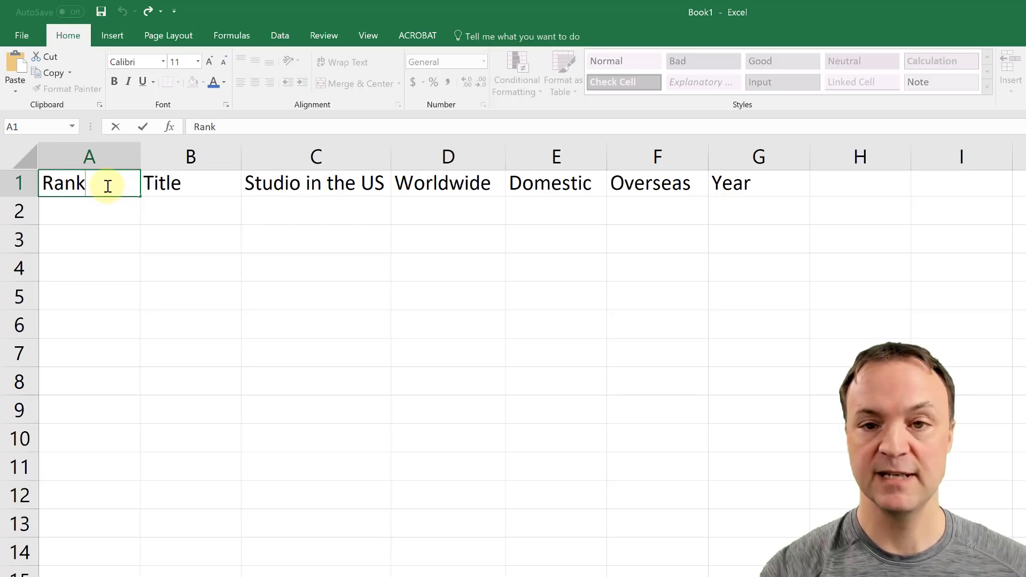
pyautogui.write('ing')
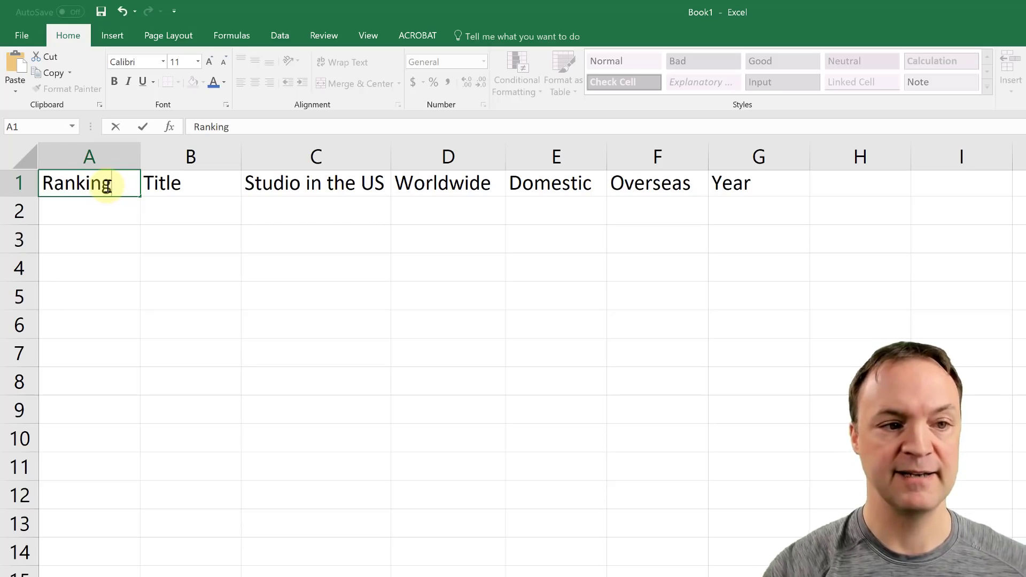
pyautogui.hotkey('ctrl', 'Return')
pyautogui.click(123, 15)
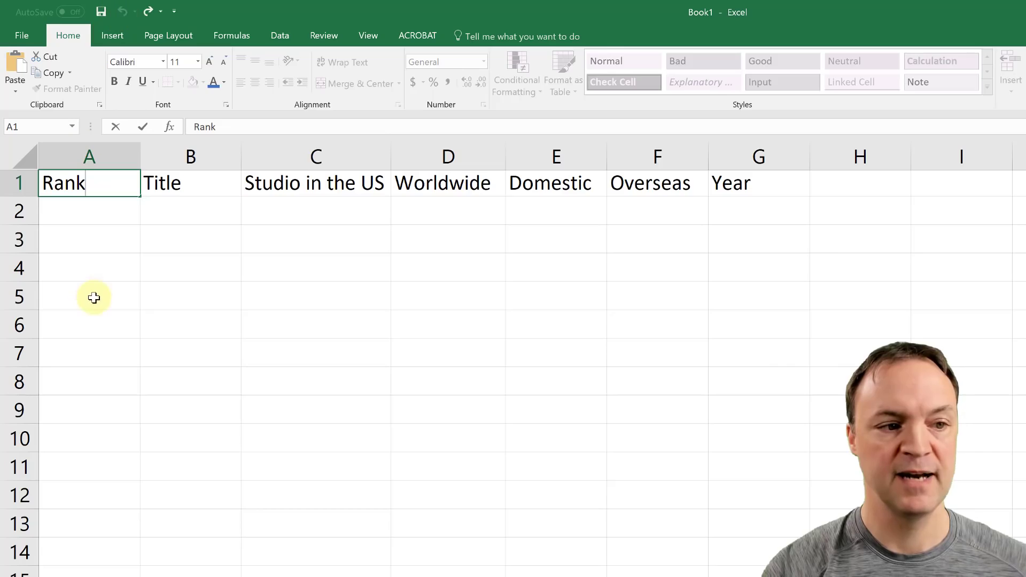
# Edit the A1 heading to "Ranking" through the formula bar, undo the edit, and select cell B4
pyautogui.click(92, 296)
pyautogui.click(80, 191)
pyautogui.click(263, 127)
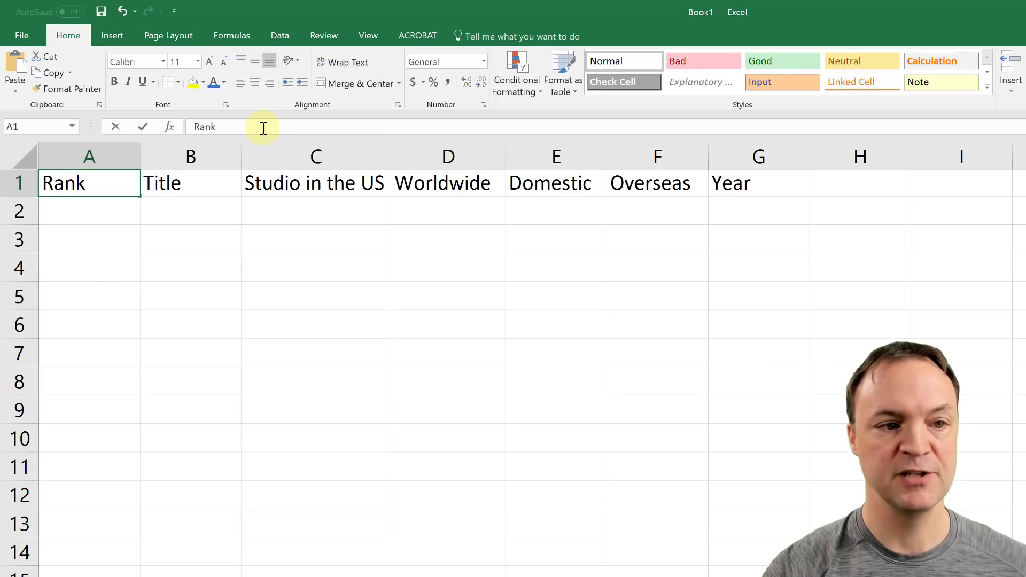
pyautogui.write('ing')
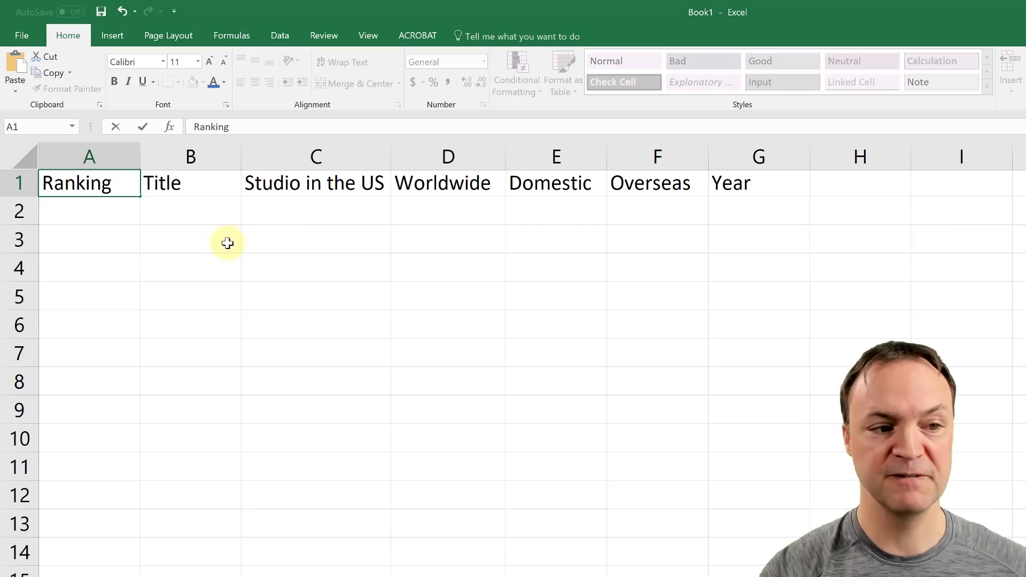
pyautogui.click(178, 193)
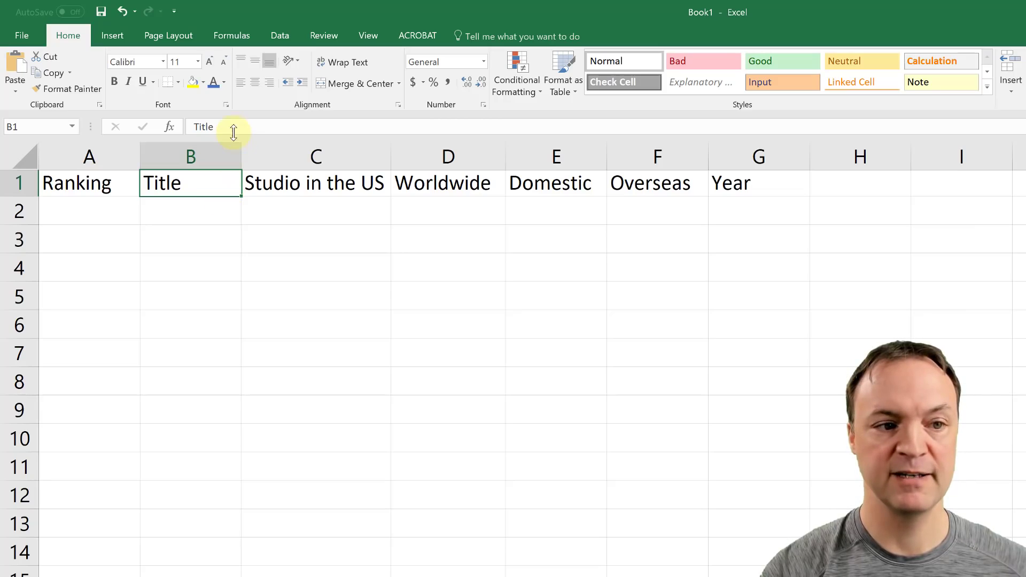
pyautogui.click(123, 12)
pyautogui.click(204, 253)
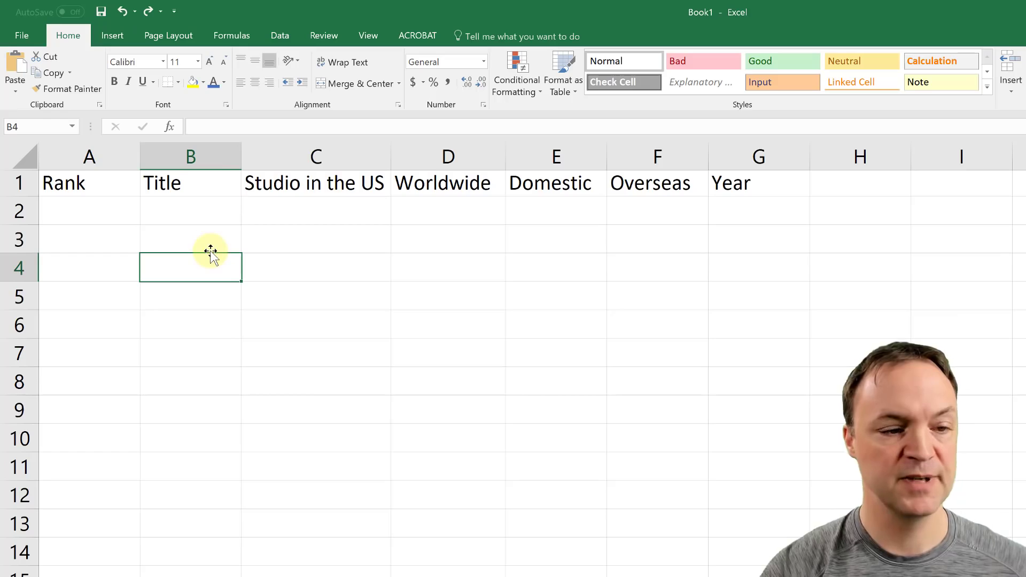
# Format the Rank heading in A1 with the Arial Black font at size 22
pyautogui.click(104, 189)
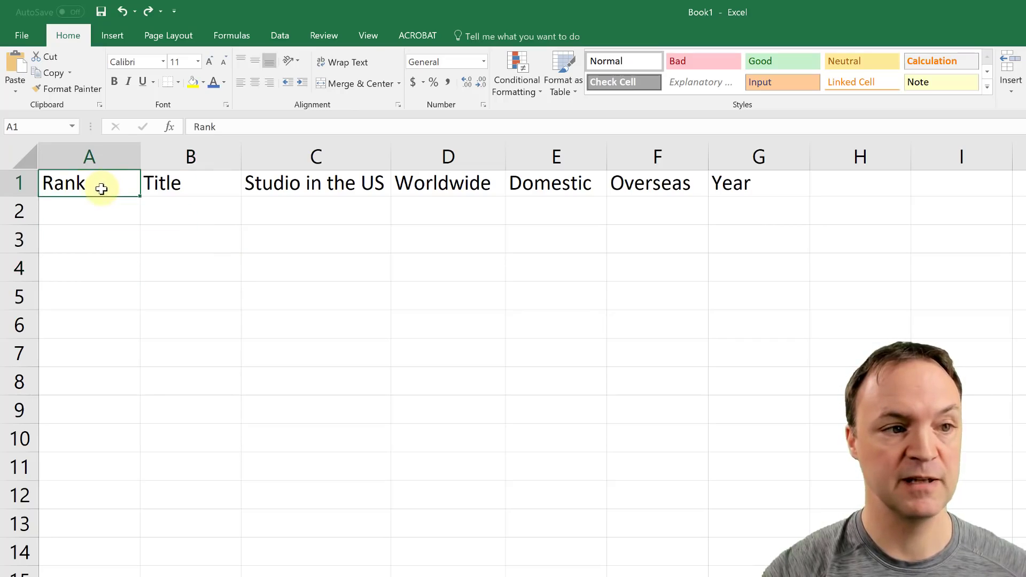
pyautogui.click(163, 62)
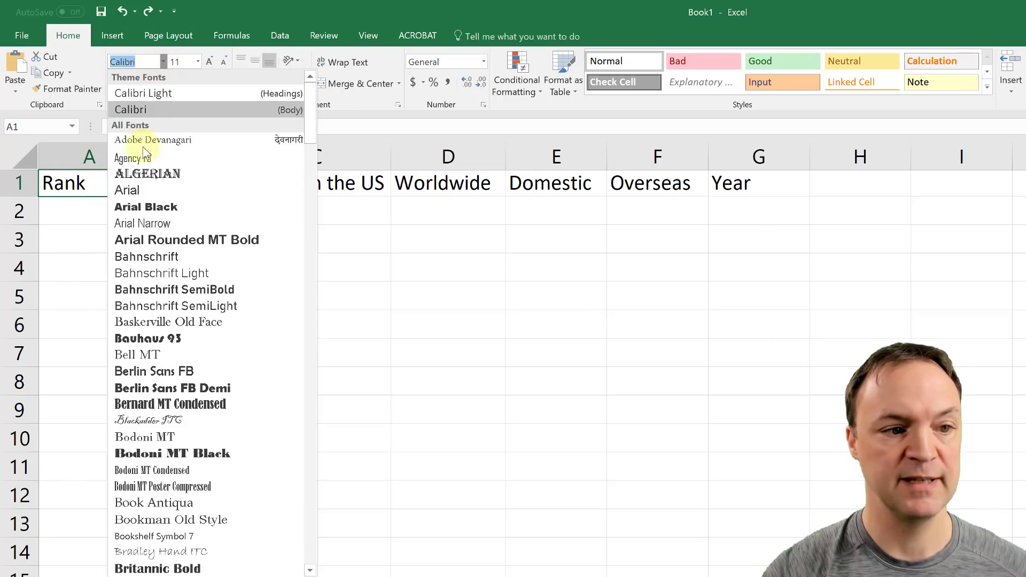
pyautogui.click(155, 204)
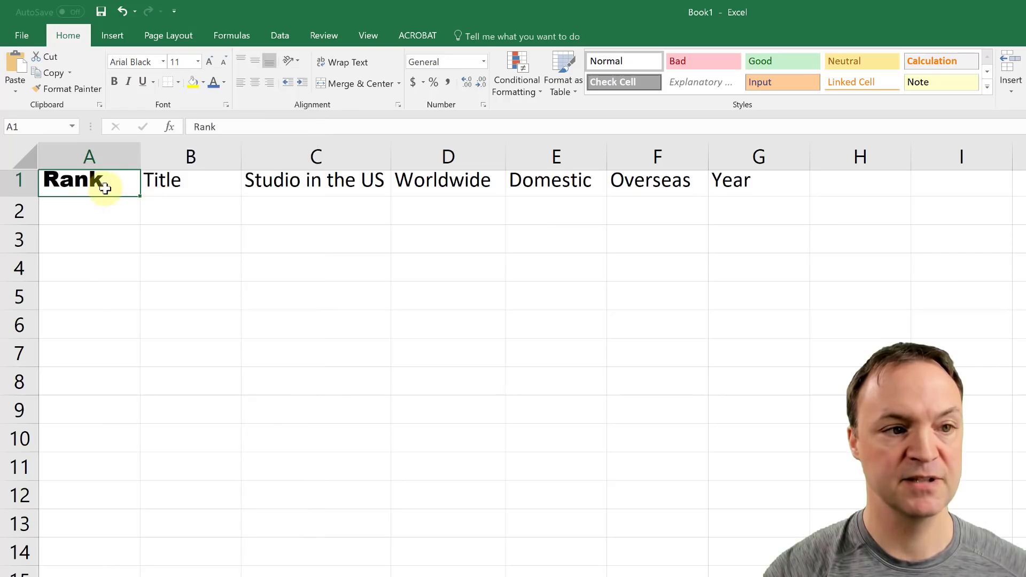
pyautogui.click(198, 62)
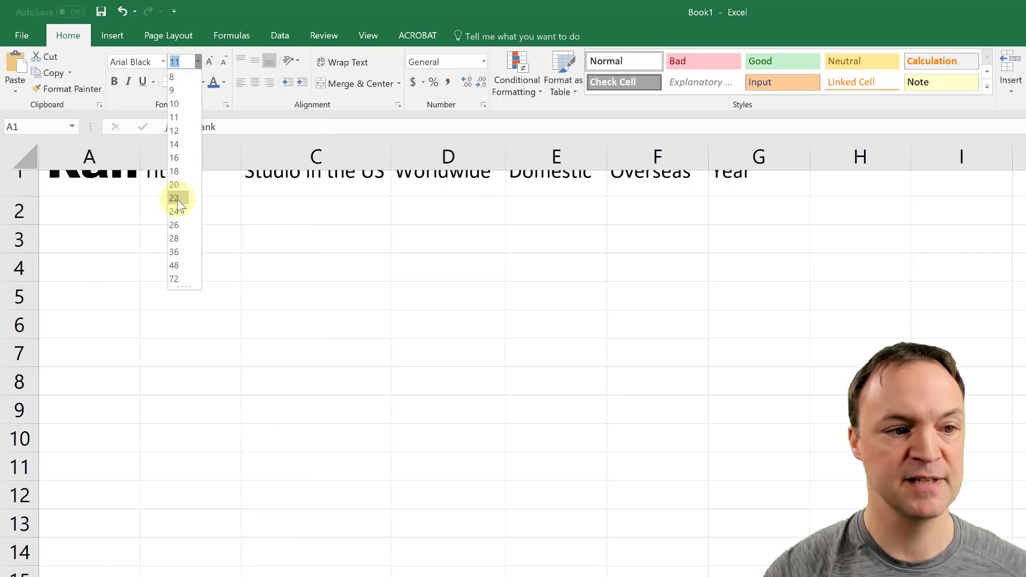
pyautogui.click(174, 198)
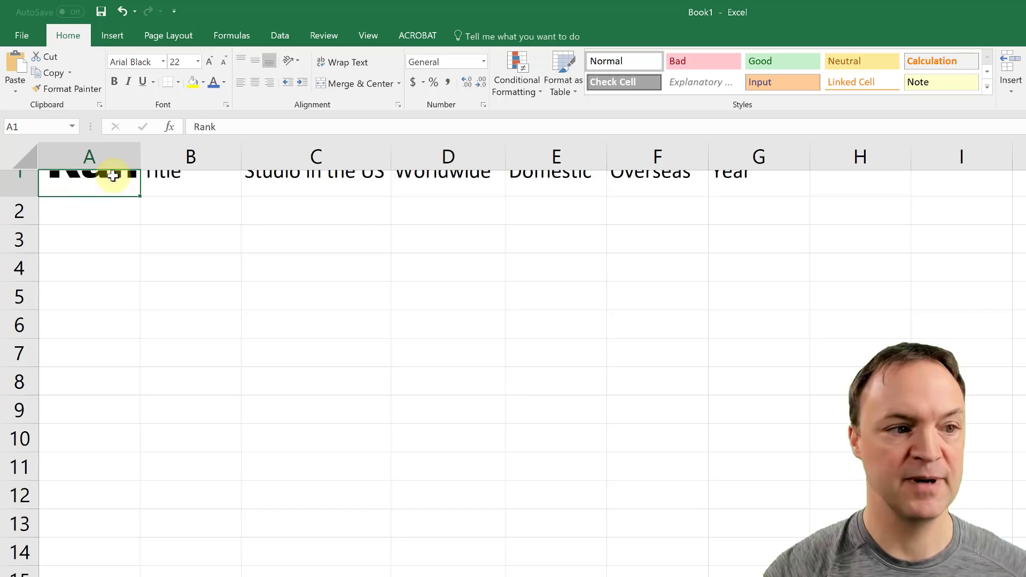
# Auto-fit the height of row 1 and the width of column A to the enlarged Rank heading
pyautogui.doubleClick(20, 197)
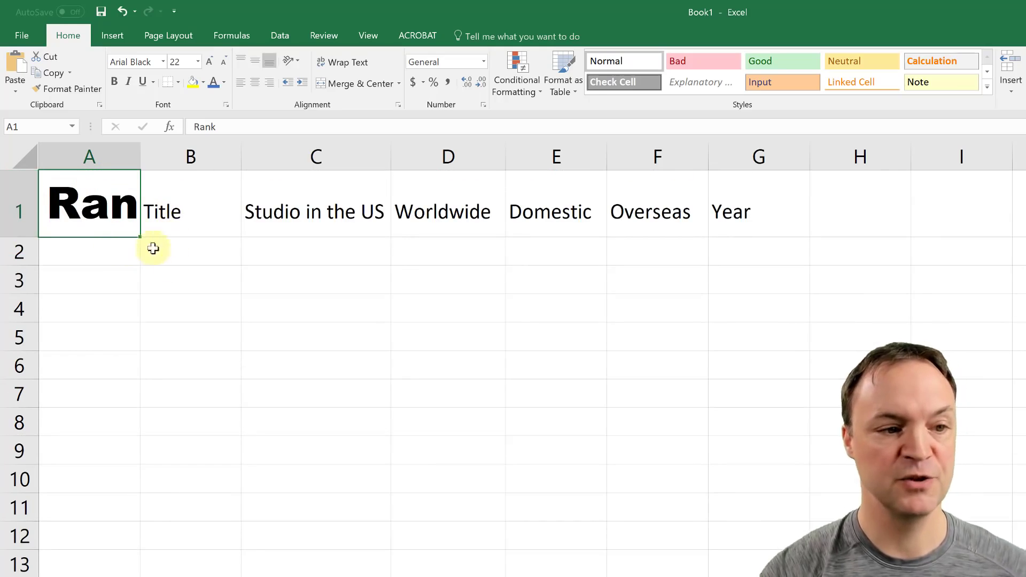
pyautogui.doubleClick(140, 156)
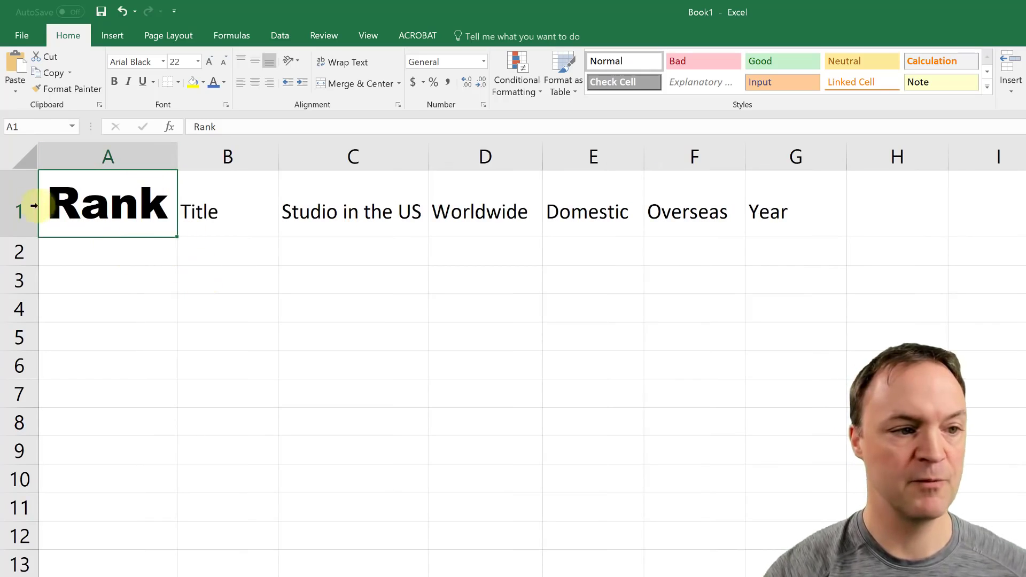
# Set the whole heading row 1 to font size 16 and make it bold
pyautogui.click(19, 215)
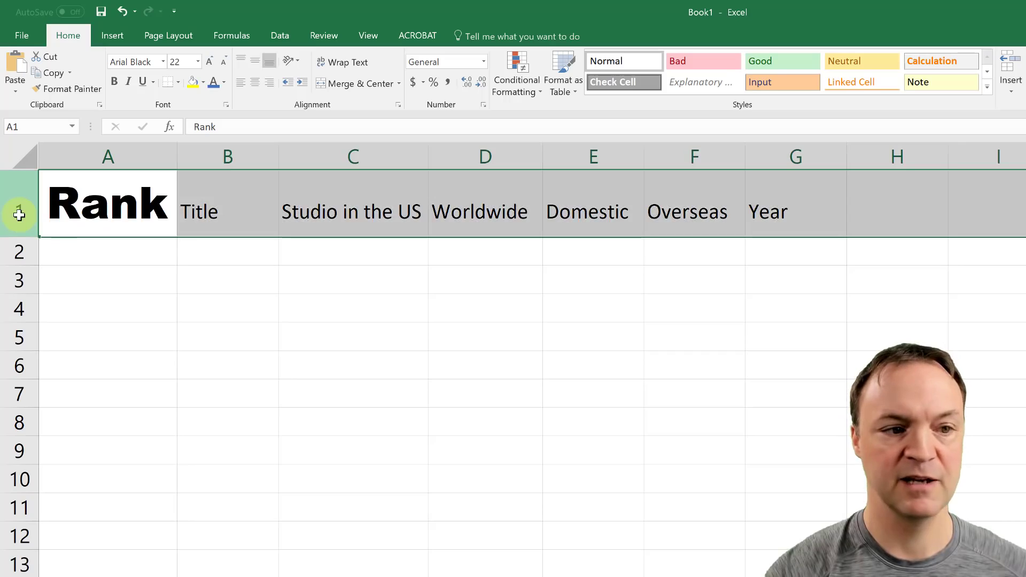
pyautogui.click(198, 61)
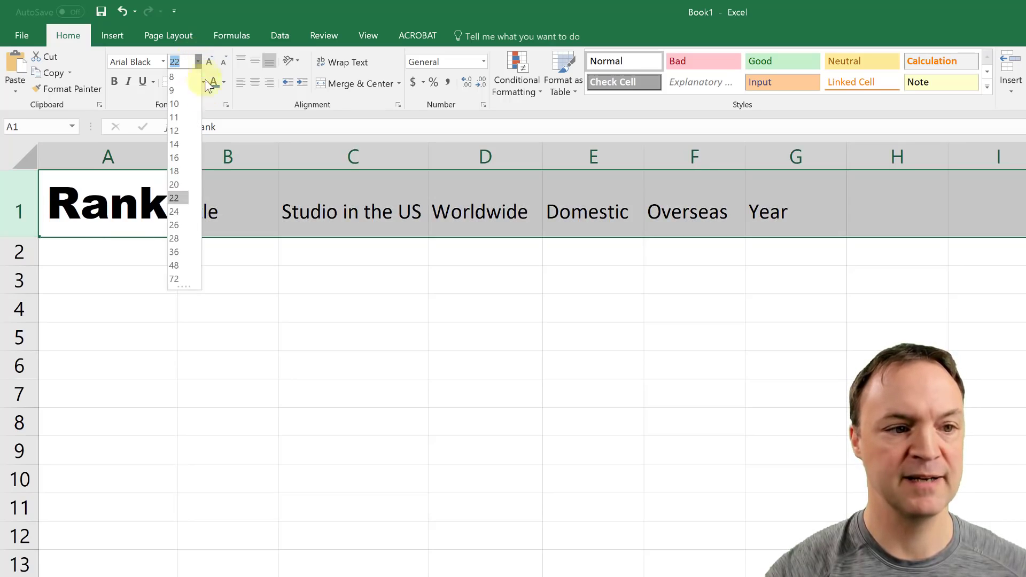
pyautogui.click(179, 156)
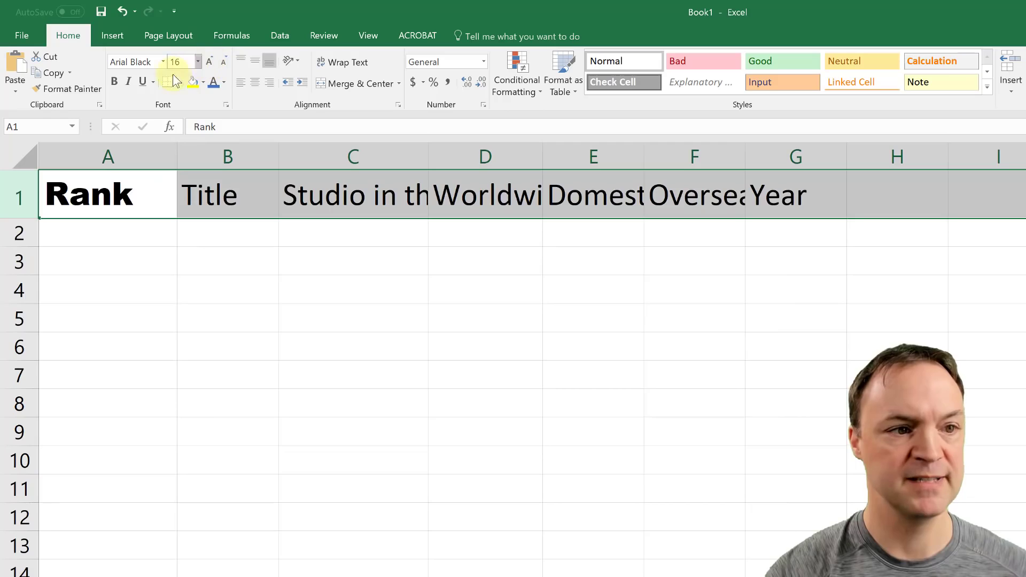
pyautogui.click(113, 81)
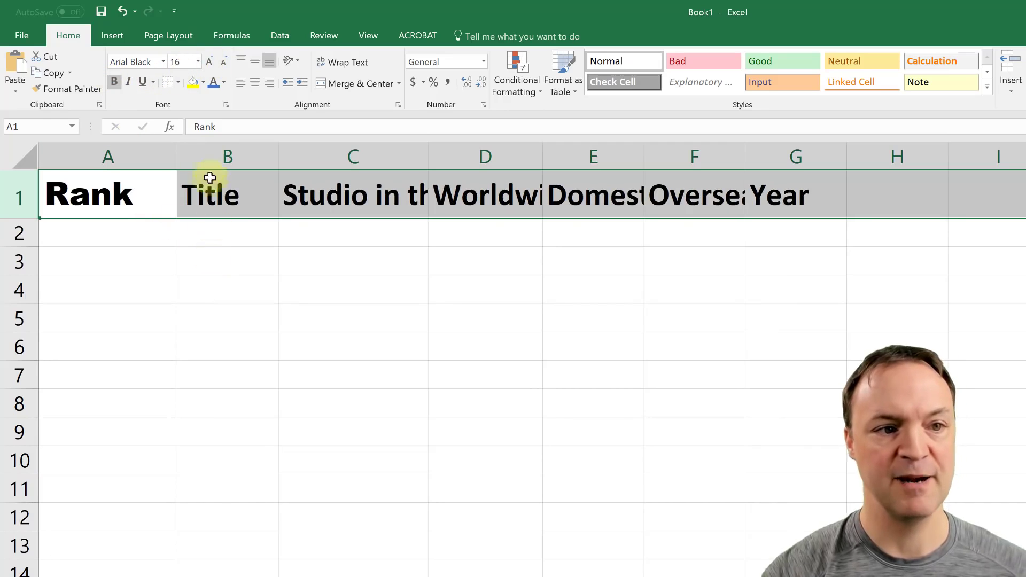
# Color the row 1 headings blue and auto-fit the widths of columns C, D, E and F to their headings
pyautogui.click(213, 84)
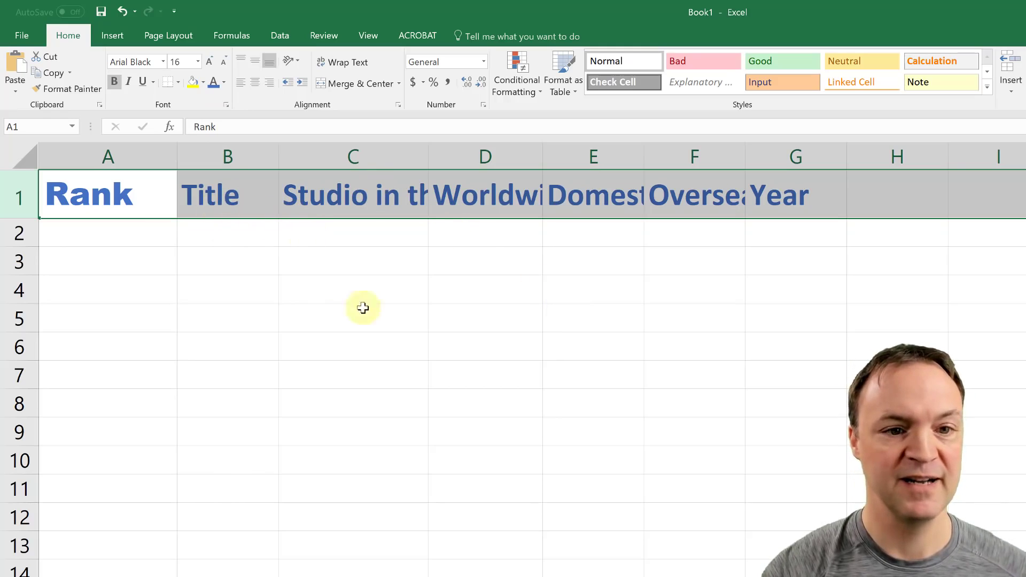
pyautogui.click(515, 245)
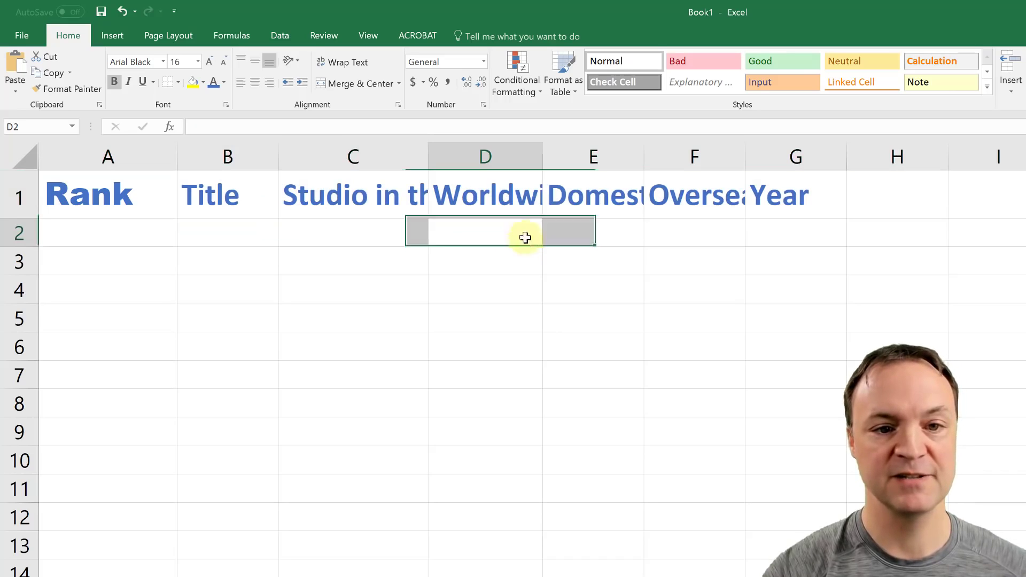
pyautogui.doubleClick(541, 158)
pyautogui.click(387, 153)
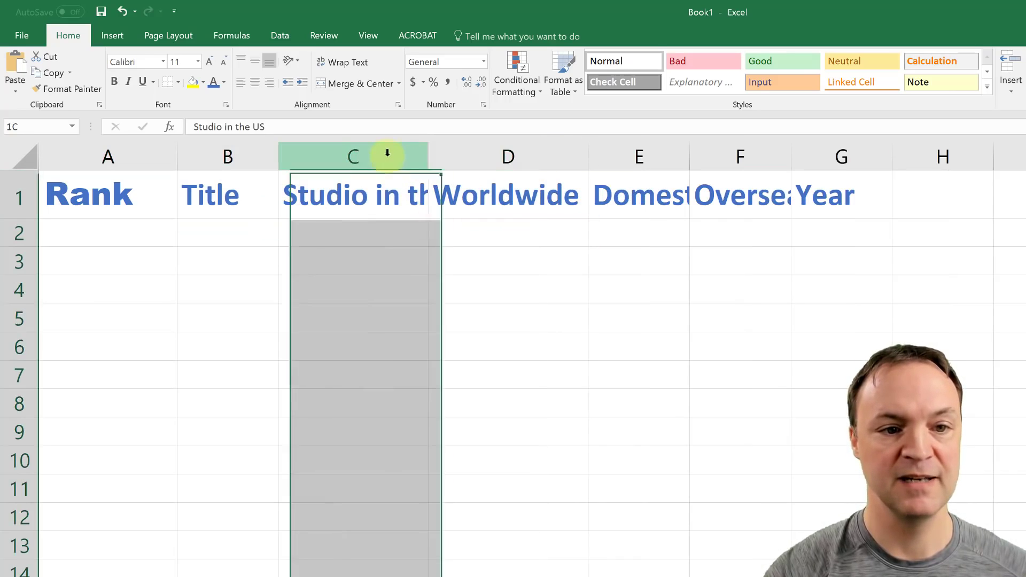
pyautogui.doubleClick(426, 155)
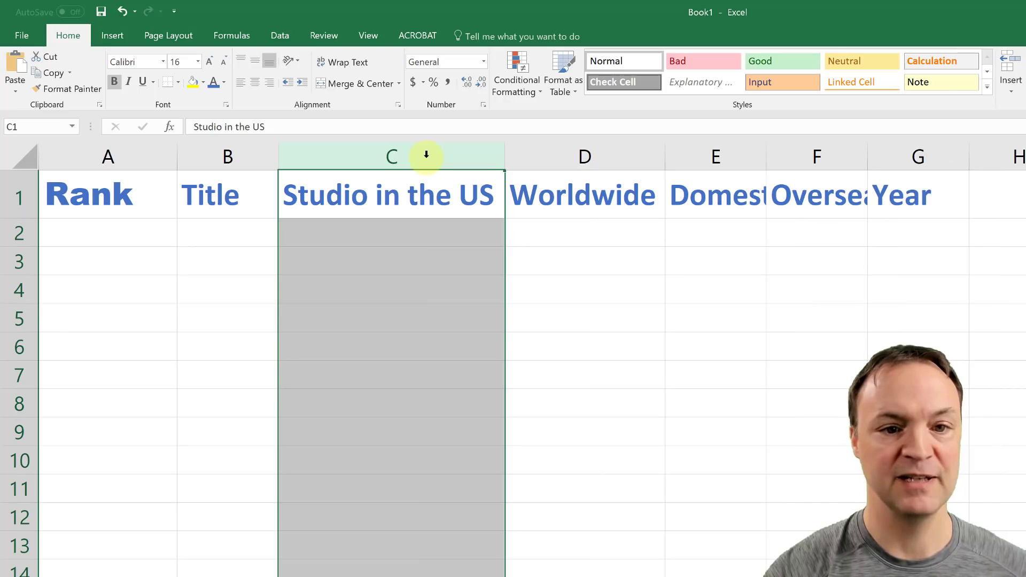
pyautogui.doubleClick(766, 158)
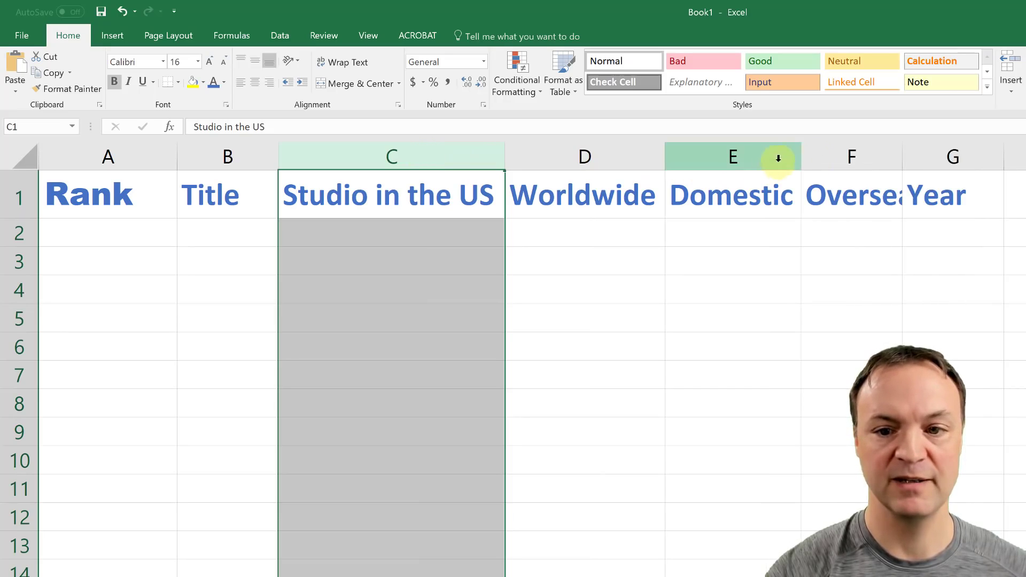
pyautogui.doubleClick(902, 151)
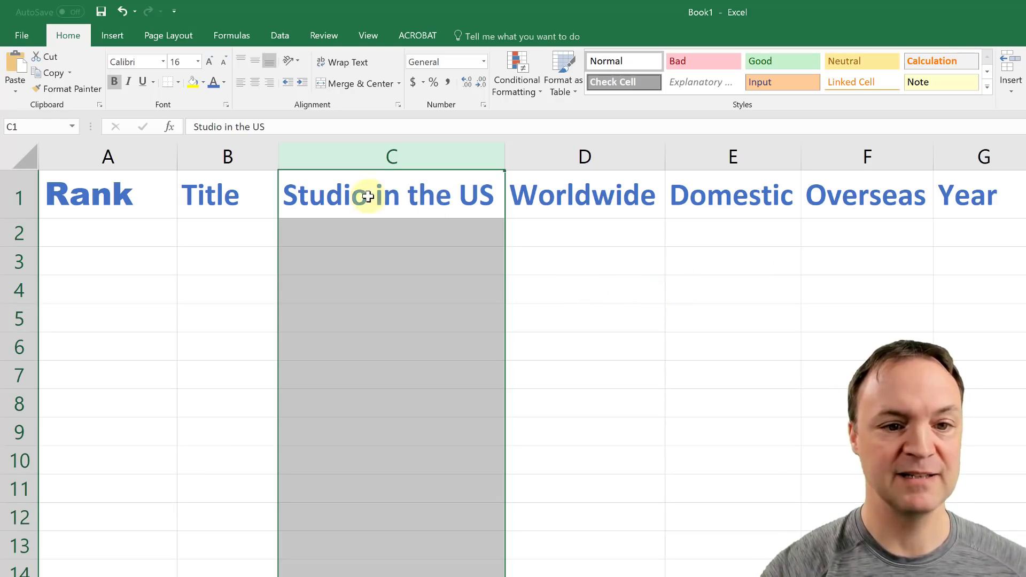
pyautogui.click(161, 229)
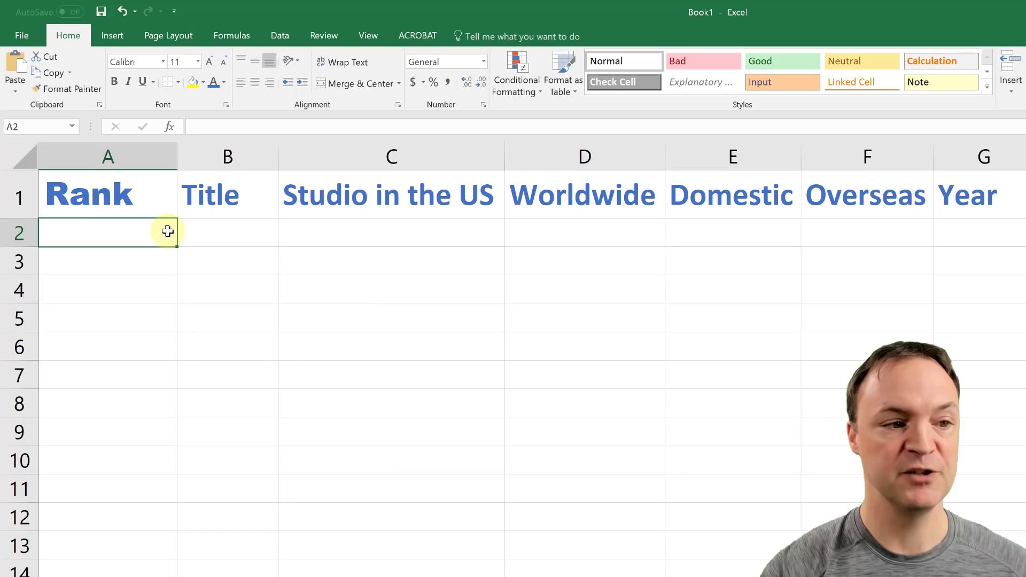
# Turn bold off and back on for the whole heading row 1
pyautogui.click(19, 205)
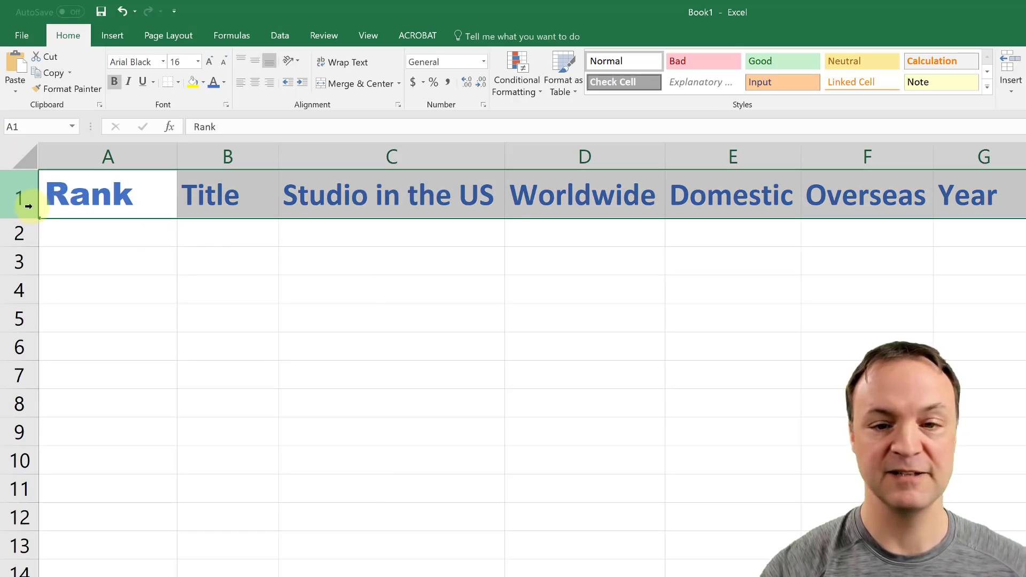
pyautogui.click(114, 81)
pyautogui.click(114, 81)
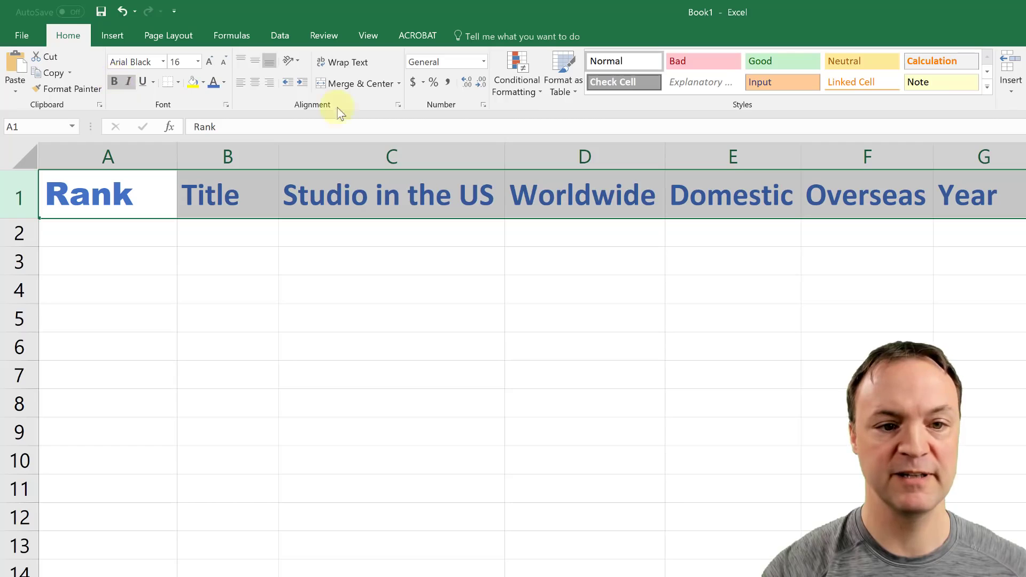
# Shorten the "Studio in the US" heading in cell C1 to "Studio"
pyautogui.click(491, 194)
pyautogui.doubleClick(491, 194)
pyautogui.press('BackSpace')
pyautogui.press('Return')
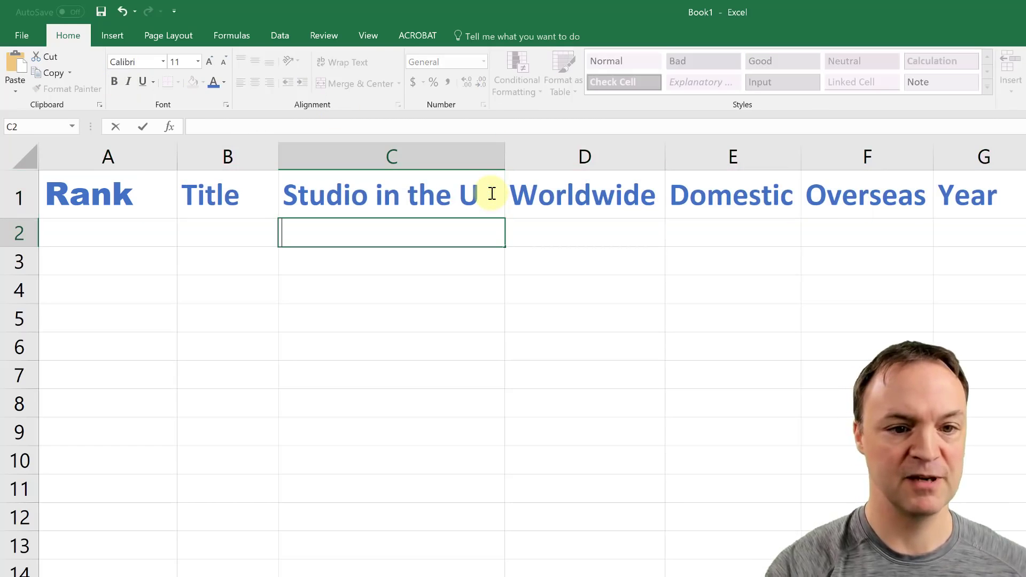
pyautogui.click(491, 193)
pyautogui.doubleClick(492, 193)
pyautogui.press('BackSpace')
pyautogui.press('BackSpace')
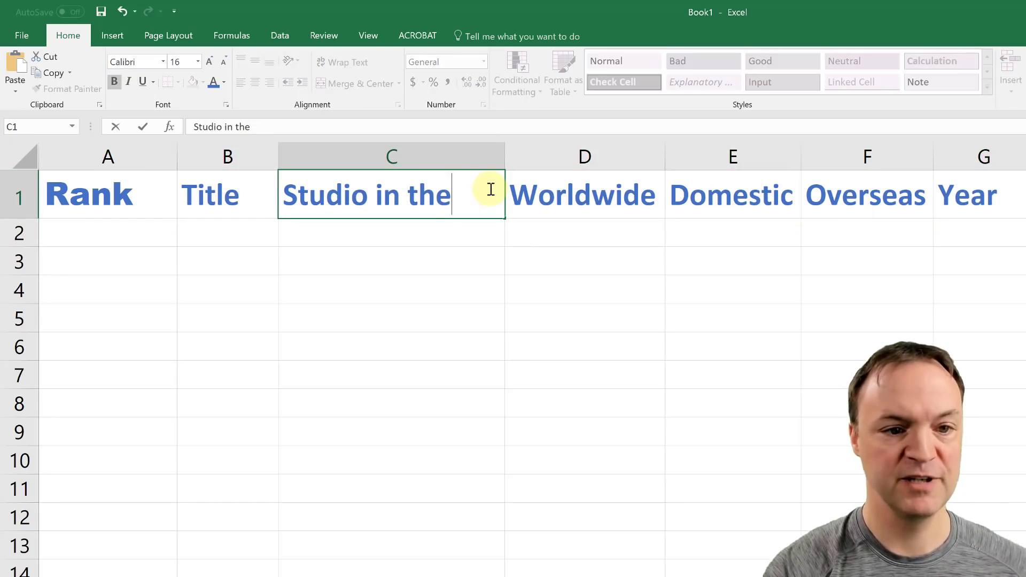
pyautogui.press('BackSpace')
pyautogui.press('BackSpace')
pyautogui.press('BackSpace')
pyautogui.press('BackSpace')
pyautogui.press('BackSpace')
pyautogui.press('BackSpace')
pyautogui.press('BackSpace')
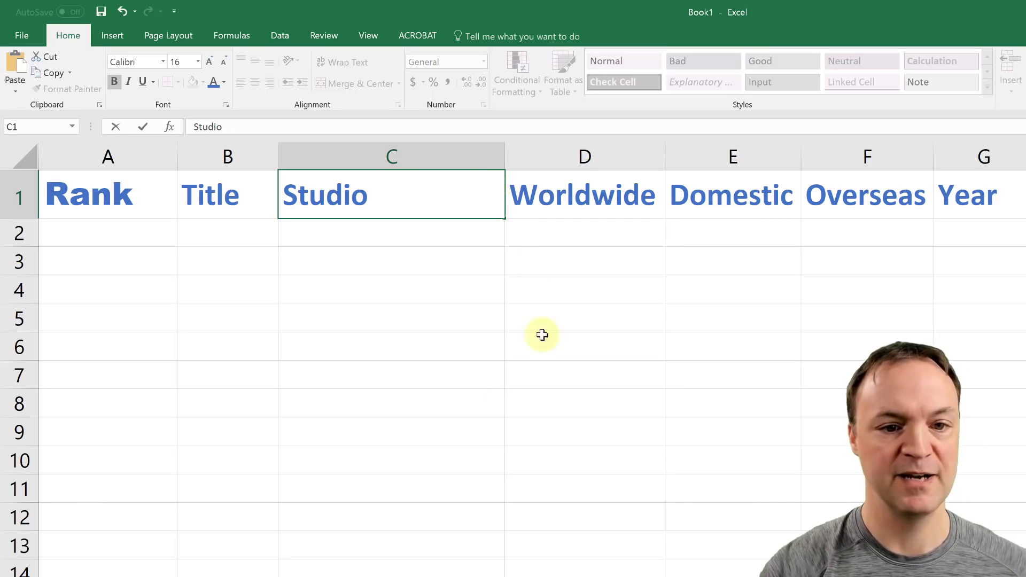
pyautogui.press('Return')
# Move down to cell C7 and auto-fit the width of column C to the Studio heading
pyautogui.press('Return')
pyautogui.press('Return')
pyautogui.press('Return')
pyautogui.press('Return')
pyautogui.press('Return')
pyautogui.doubleClick(503, 156)
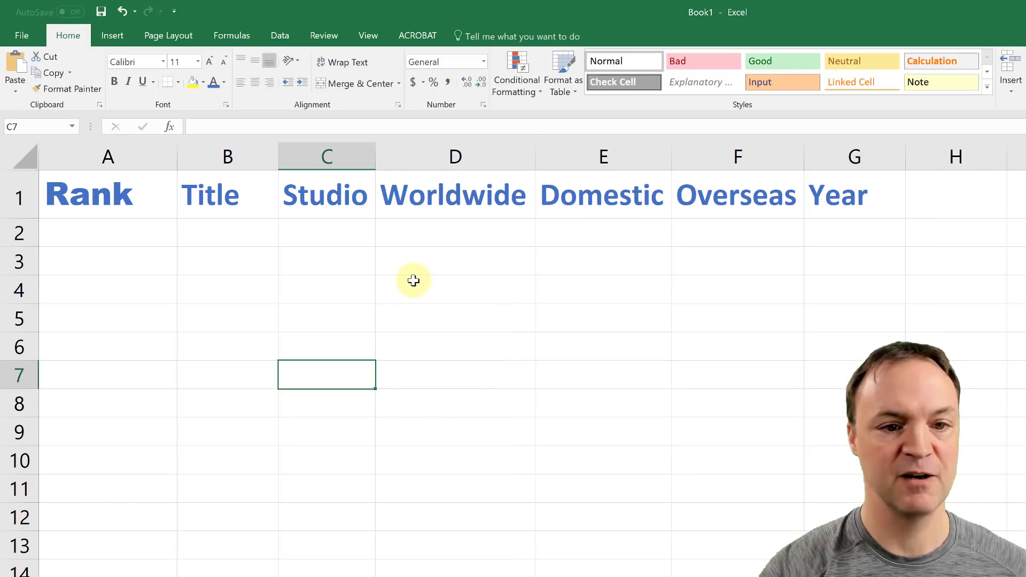
pyautogui.click(433, 272)
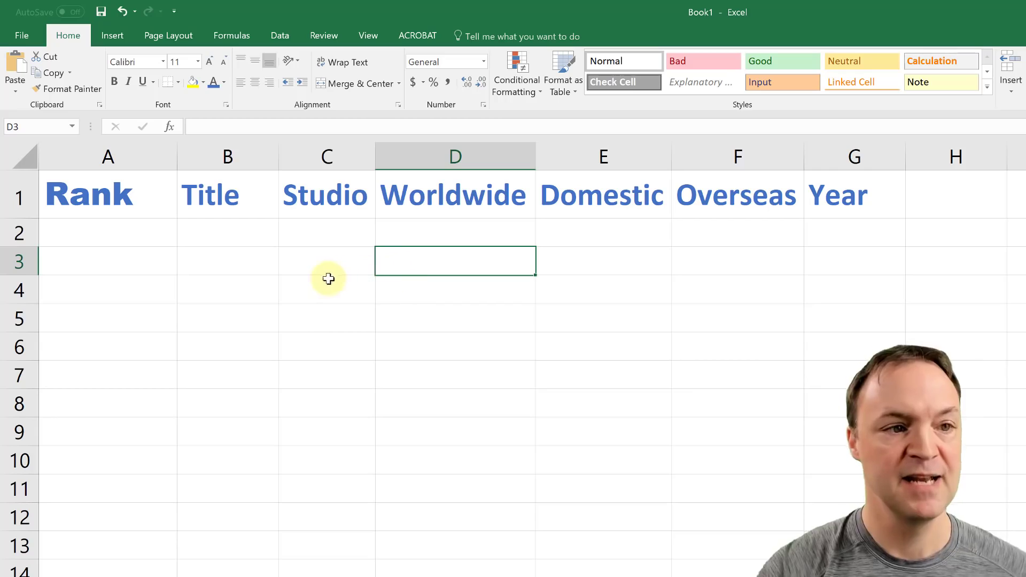
# Apply Thick Outside Borders around the headings in A1:G1 and review the other border options without applying any
pyautogui.moveTo(119, 196); pyautogui.dragTo(844, 202)
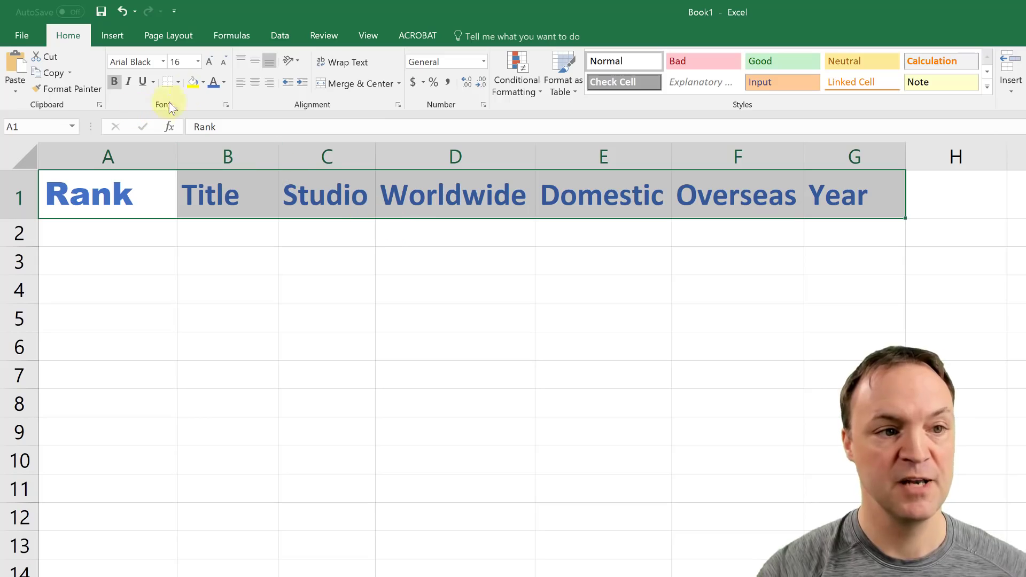
pyautogui.click(178, 82)
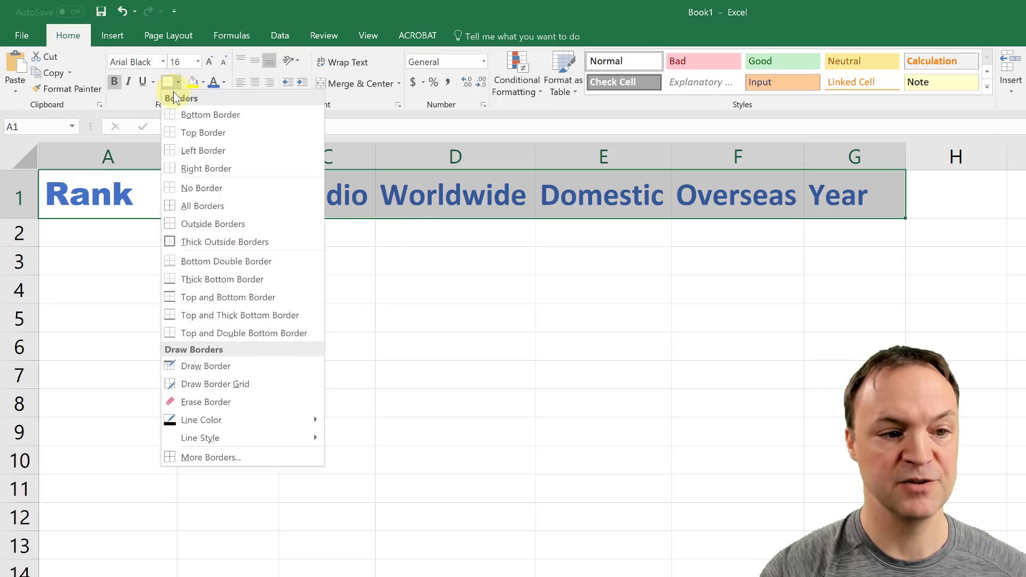
pyautogui.click(211, 241)
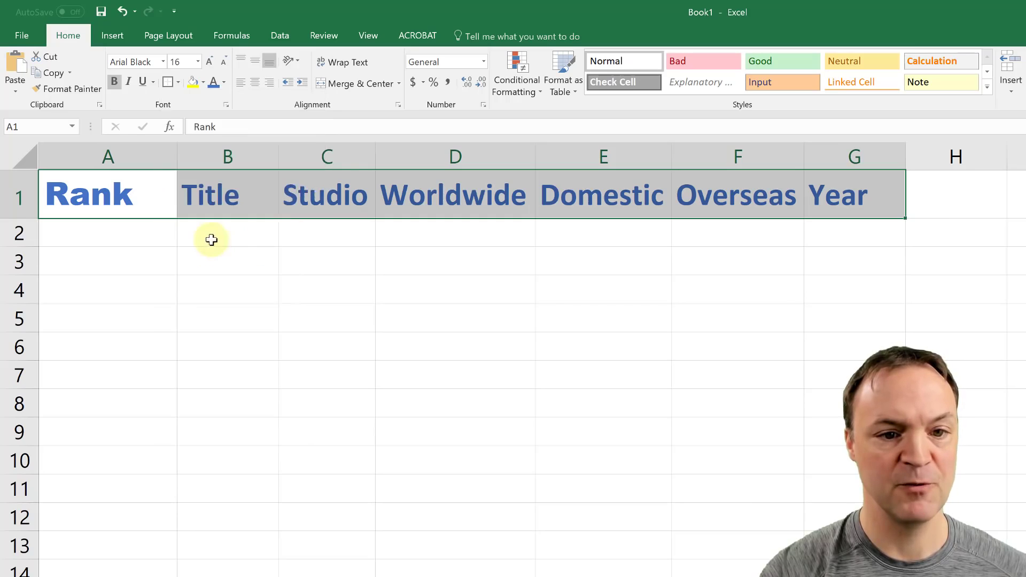
pyautogui.click(177, 81)
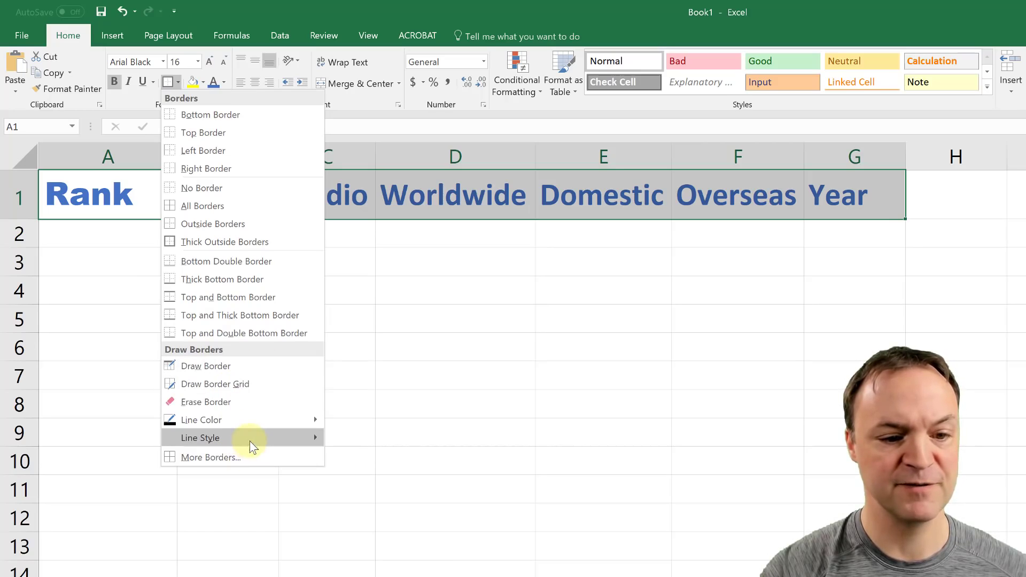
pyautogui.moveTo(258, 440)
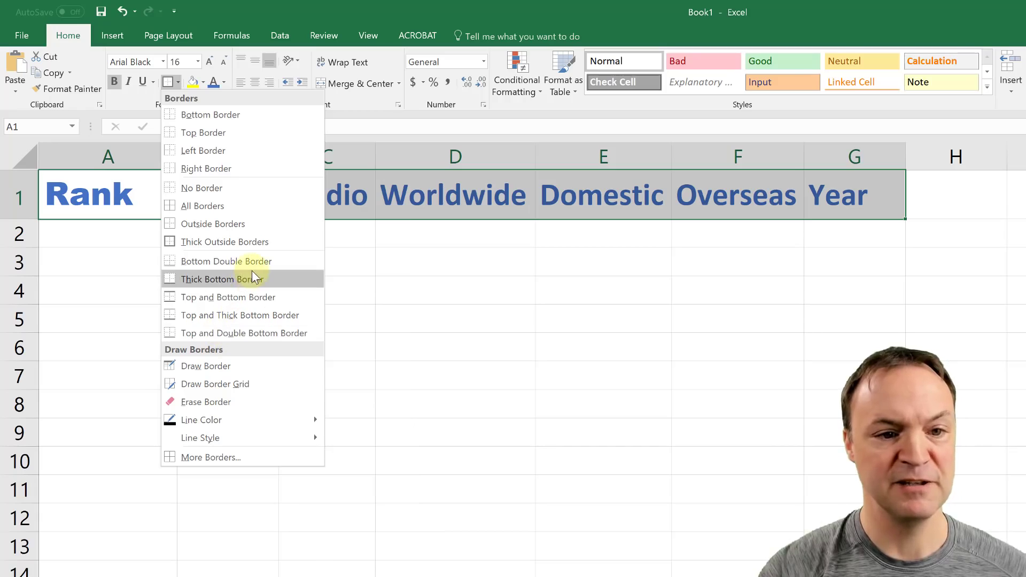
pyautogui.click(147, 98)
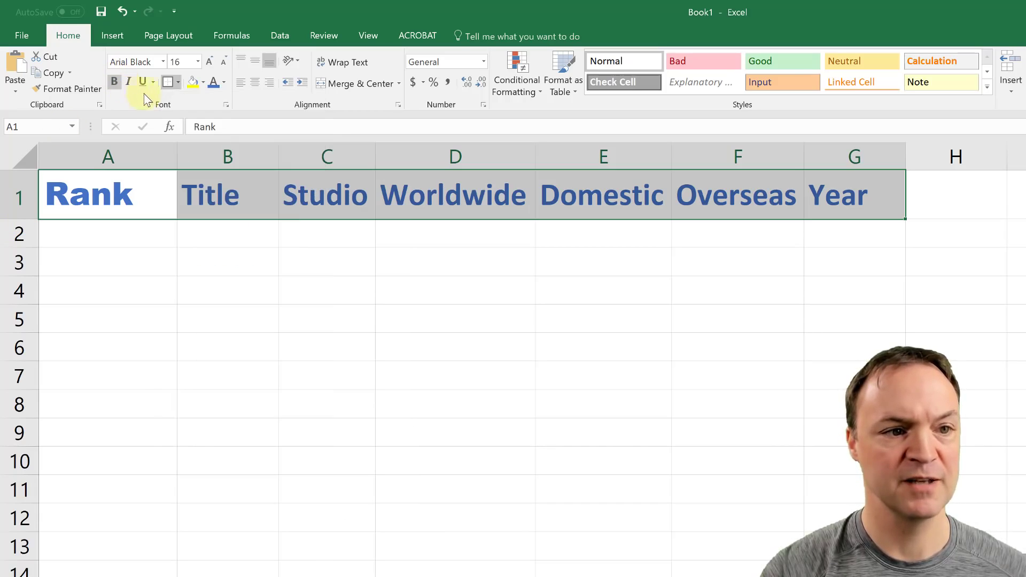
pyautogui.click(297, 316)
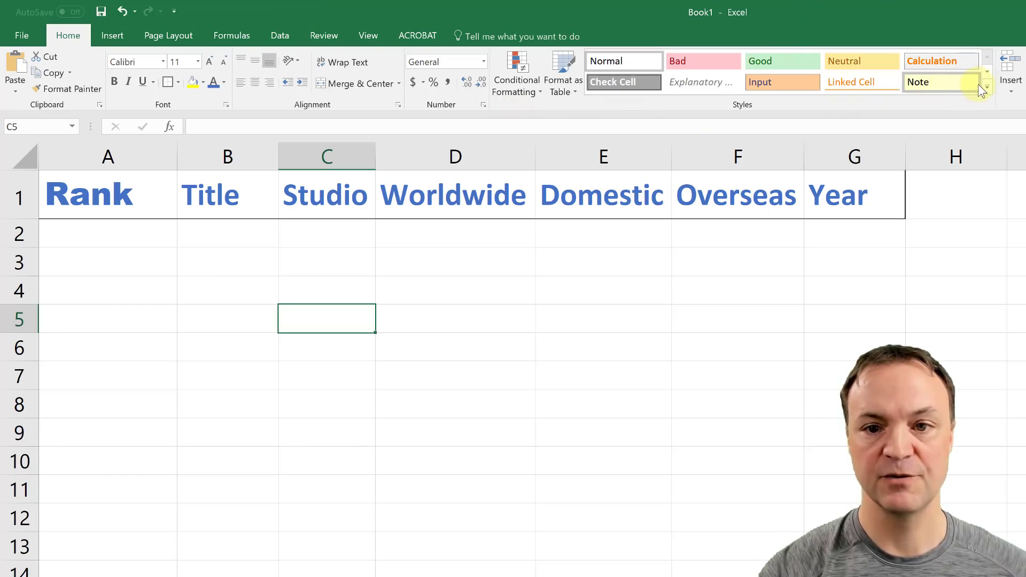
# Apply the Heading 2 cell style to the whole heading row 1
pyautogui.click(16, 199)
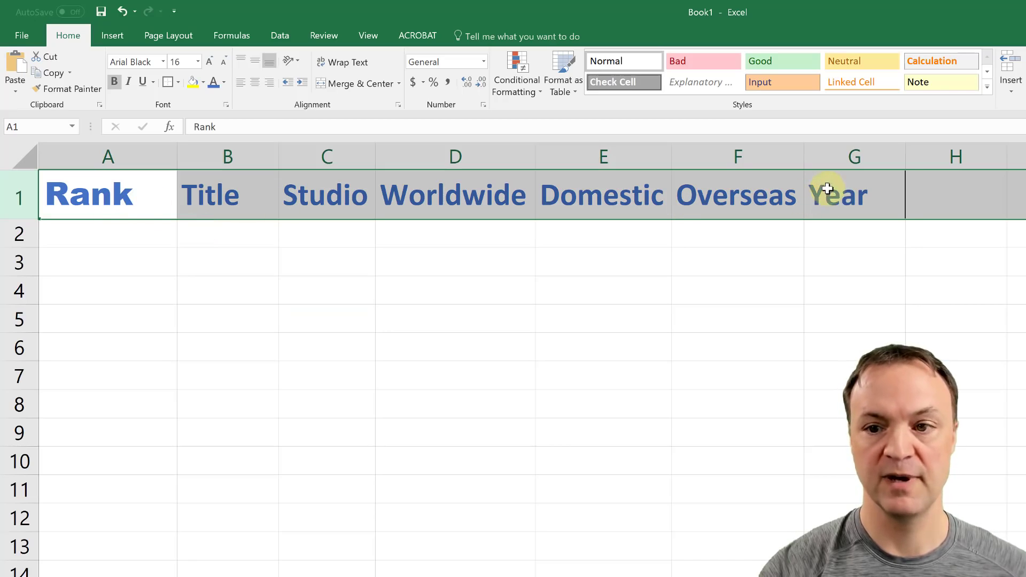
pyautogui.click(987, 87)
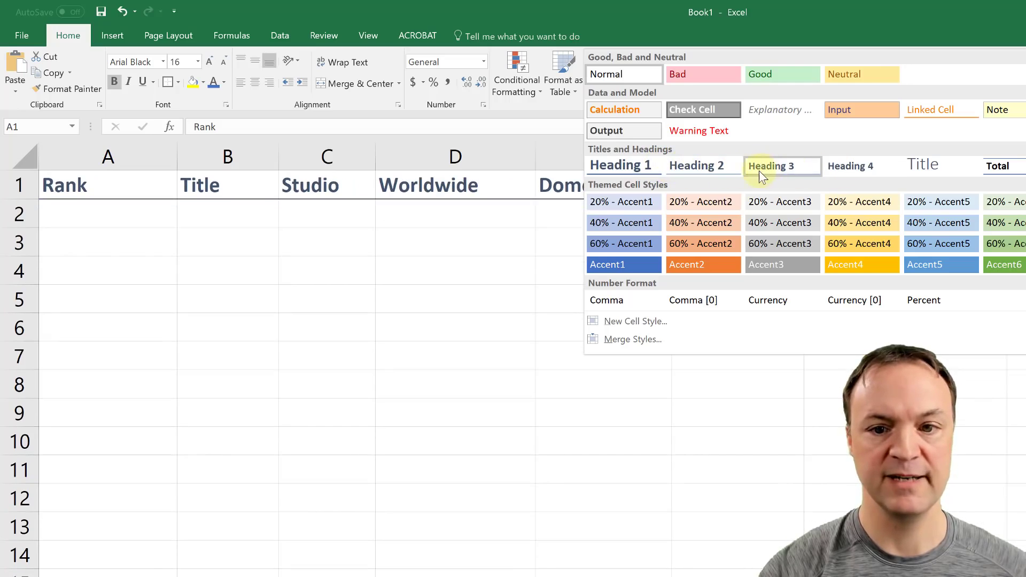
pyautogui.click(721, 168)
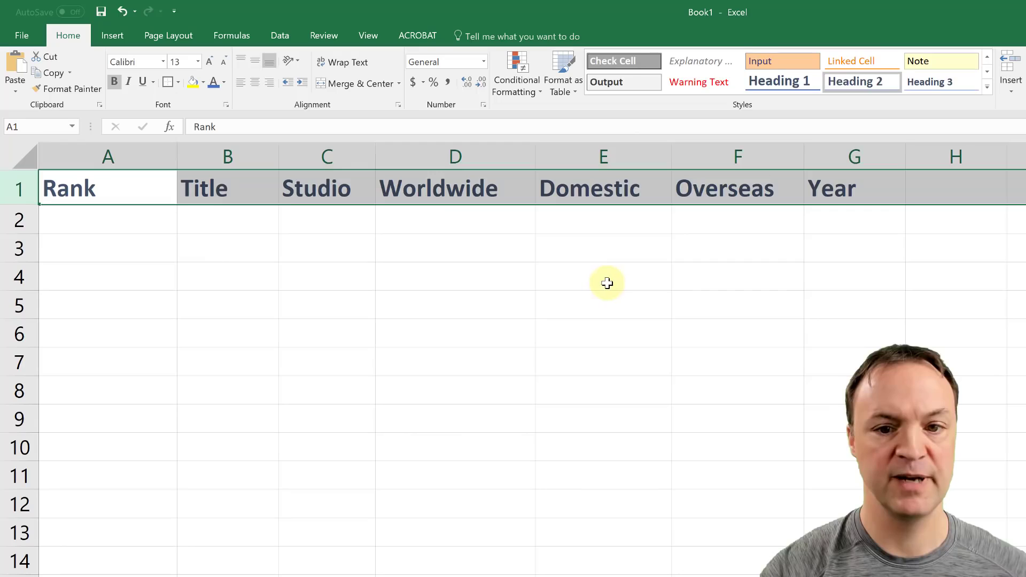
pyautogui.click(608, 279)
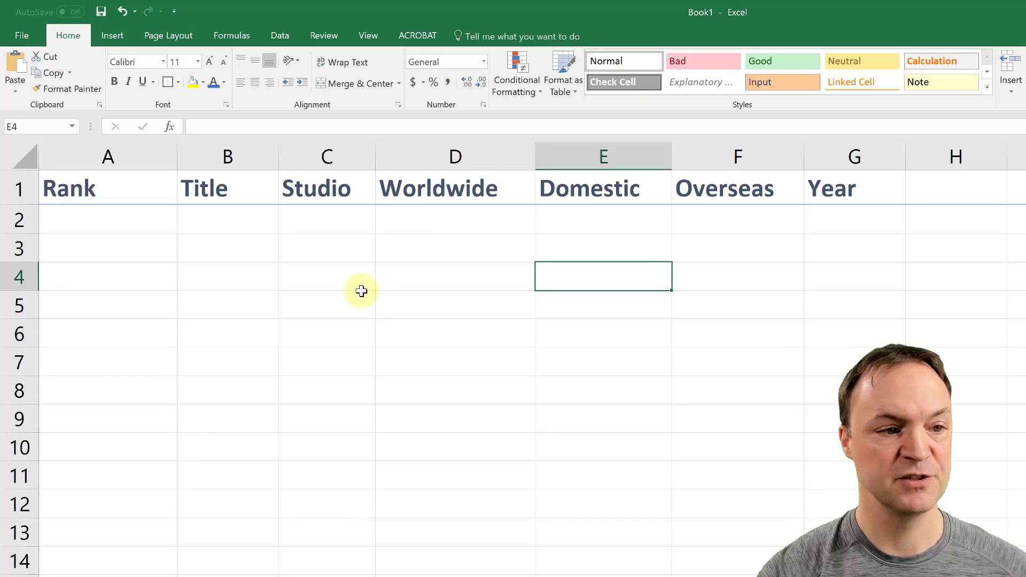
pyautogui.click(167, 296)
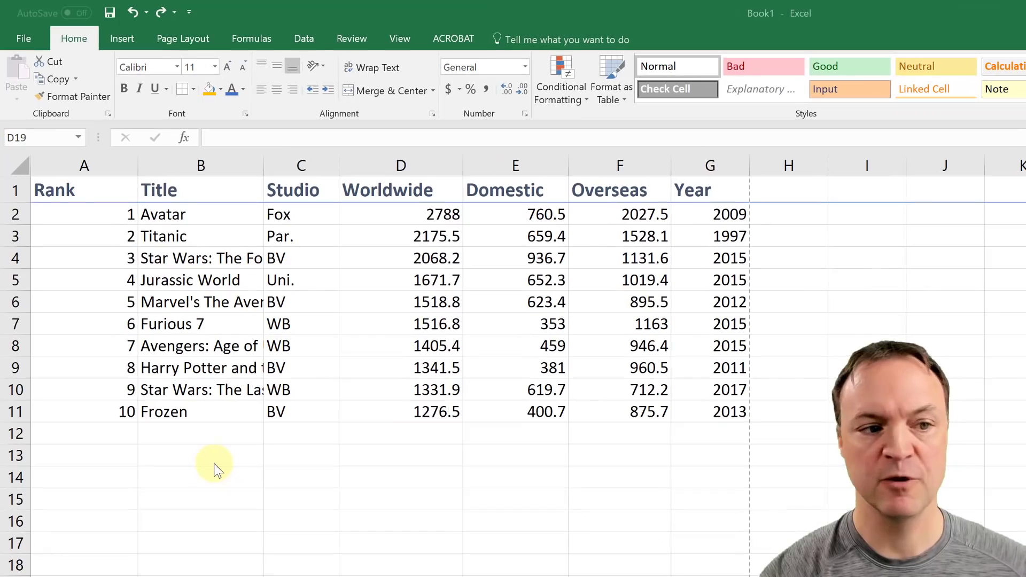
# Wrap the text in the Title column B so the long movie titles fit inside their cells
pyautogui.click(230, 166)
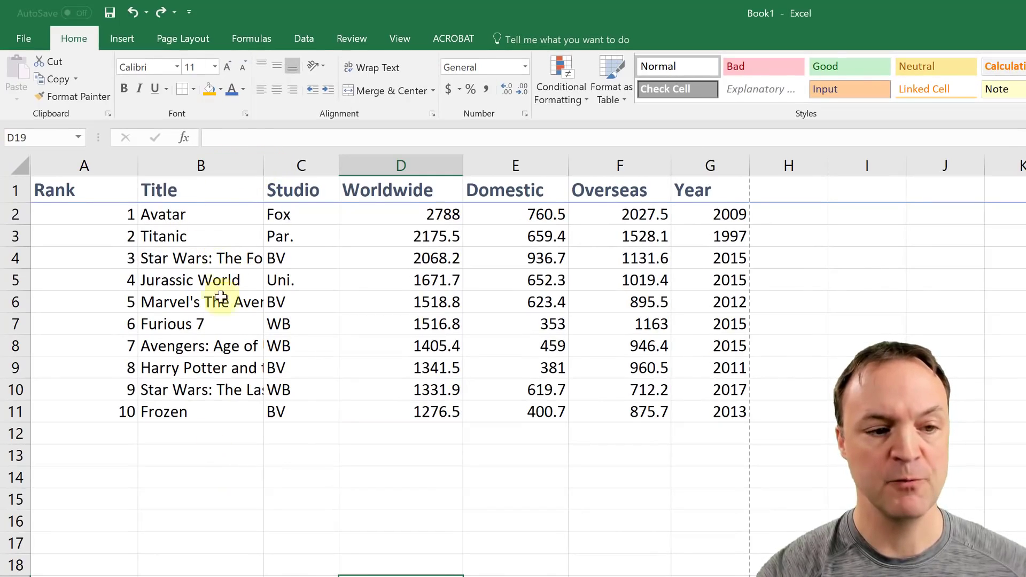
pyautogui.click(190, 166)
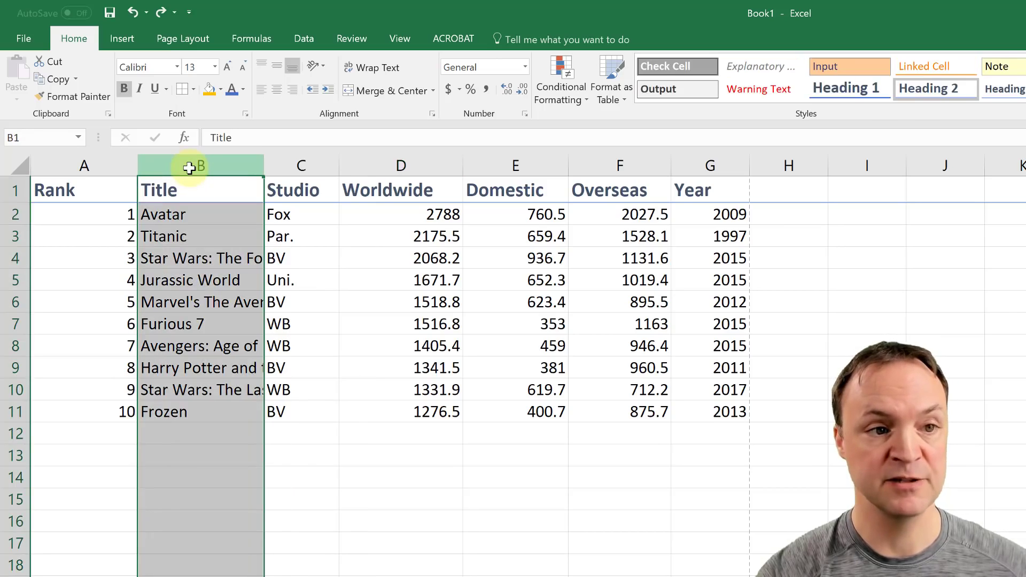
pyautogui.click(383, 65)
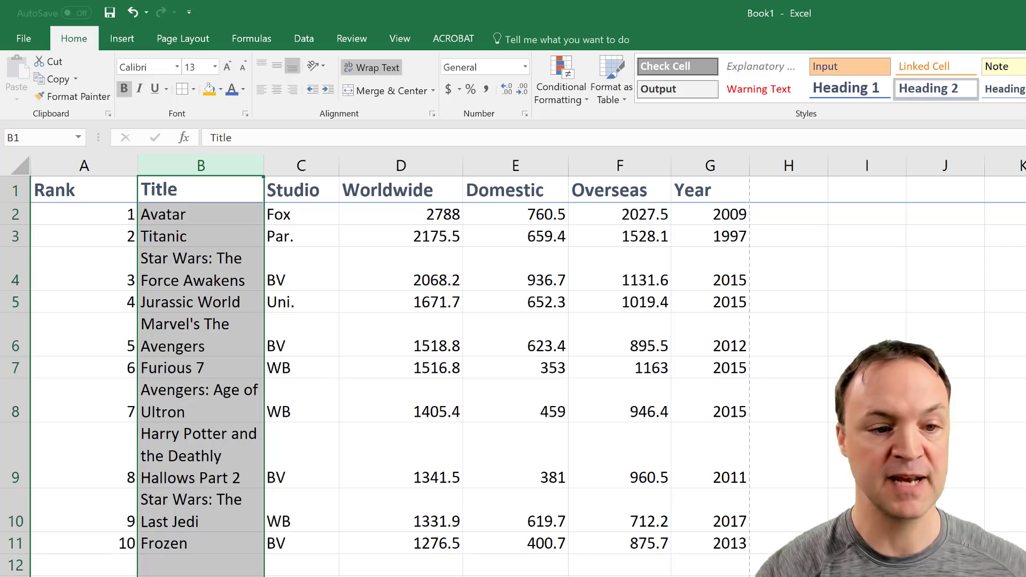
pyautogui.click(401, 575)
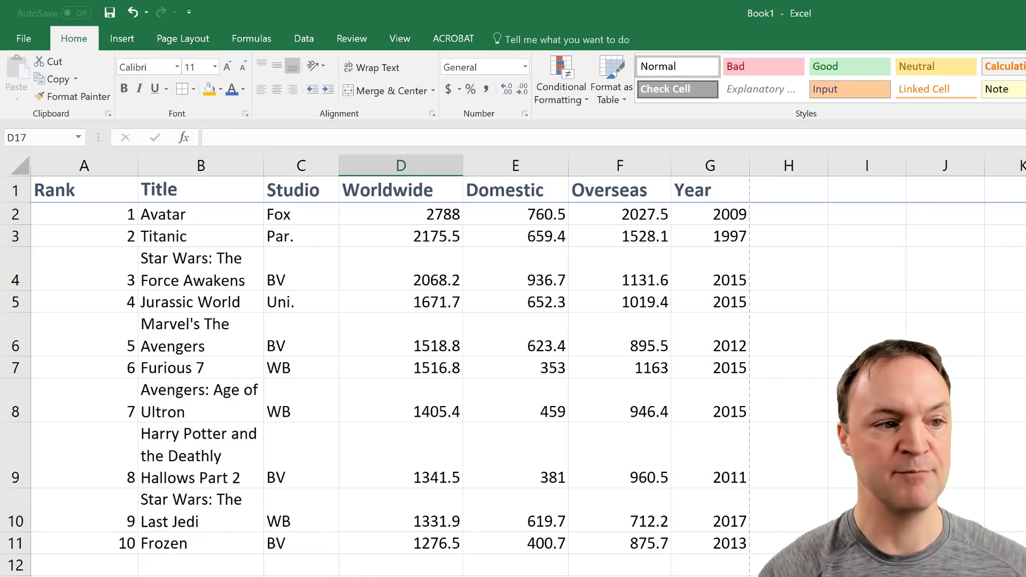
# Insert a blank row above the headings and enter the title "Top Grossing Movies of All Time" in A1
pyautogui.rightClick(11, 195)
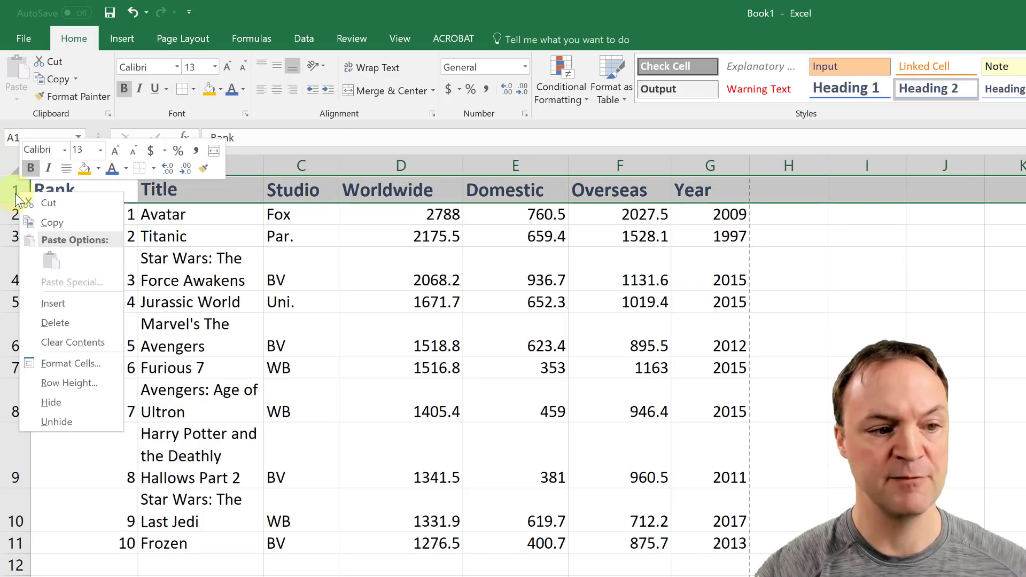
pyautogui.click(63, 308)
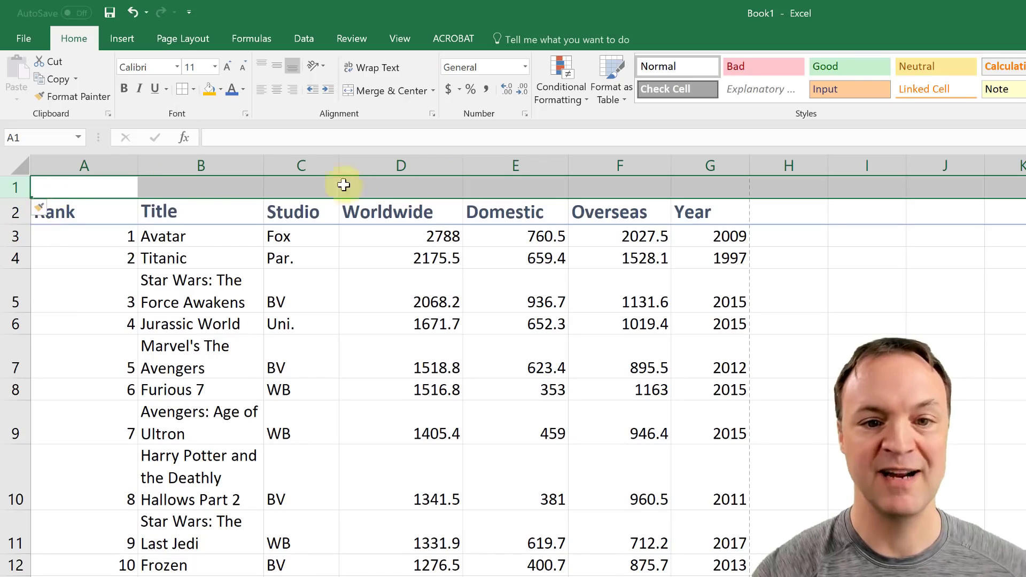
pyautogui.click(104, 189)
pyautogui.doubleClick(104, 188)
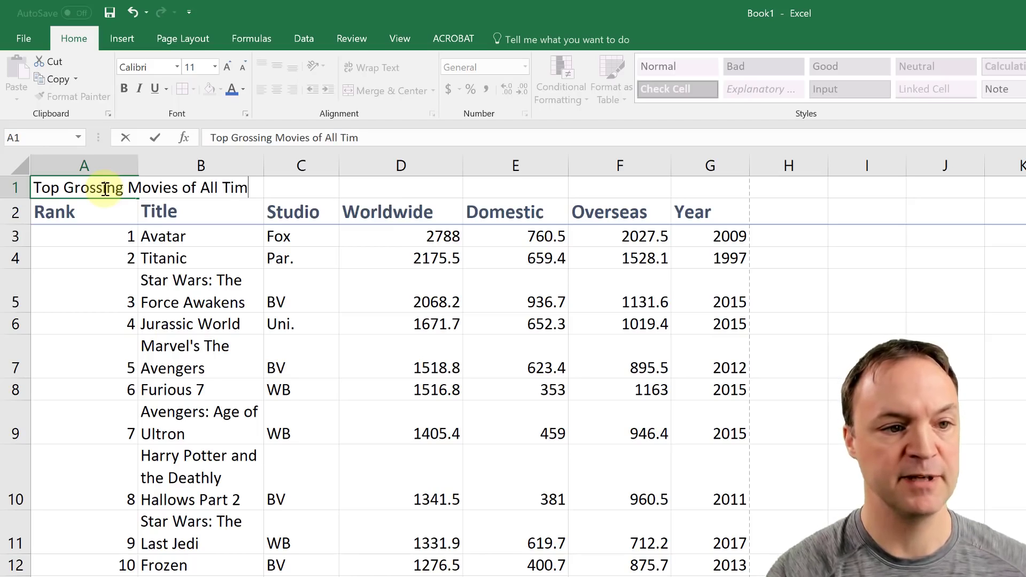
pyautogui.click(63, 345)
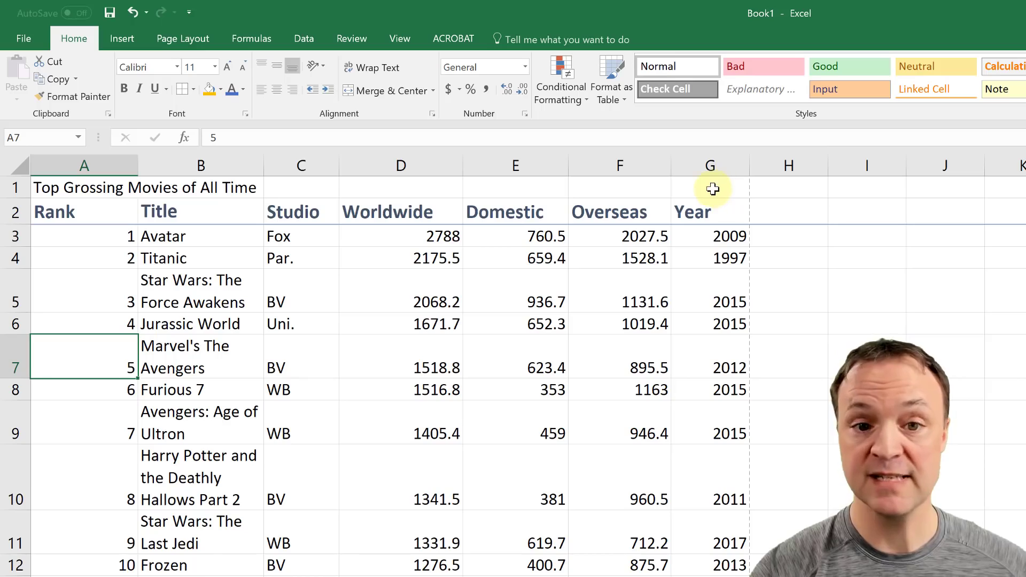
# Merge and center the title "Top Grossing Movies of All Time" across A1:G1
pyautogui.moveTo(69, 187); pyautogui.dragTo(704, 191)
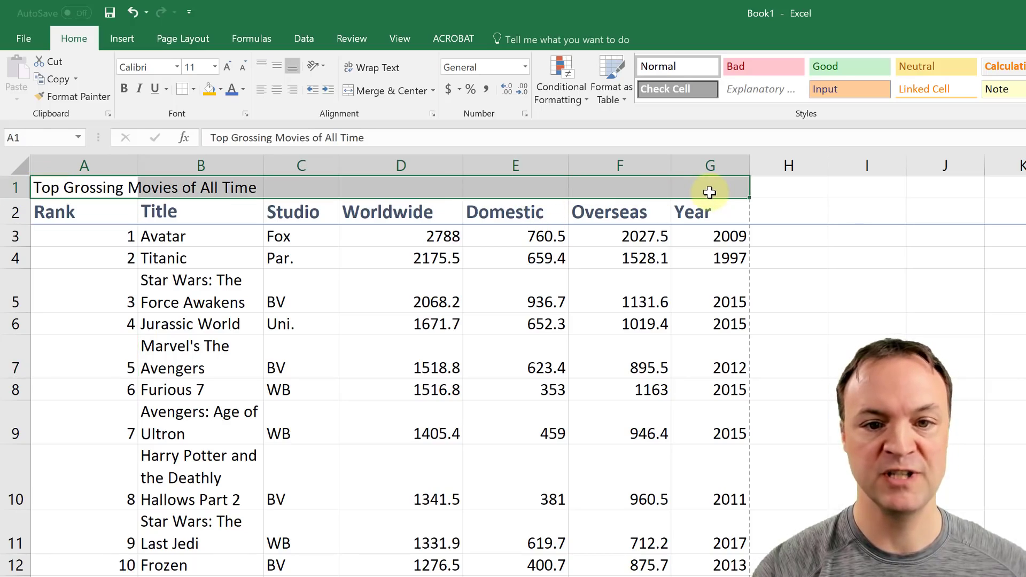
pyautogui.click(390, 92)
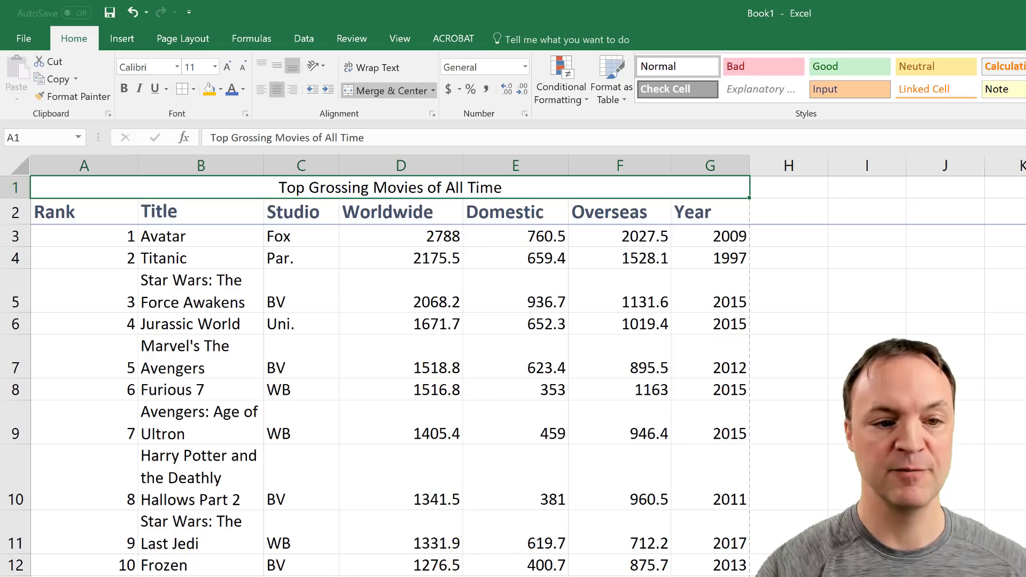
pyautogui.click(469, 393)
# Apply the Heading 1 cell style to the merged title in row 1
pyautogui.click(399, 185)
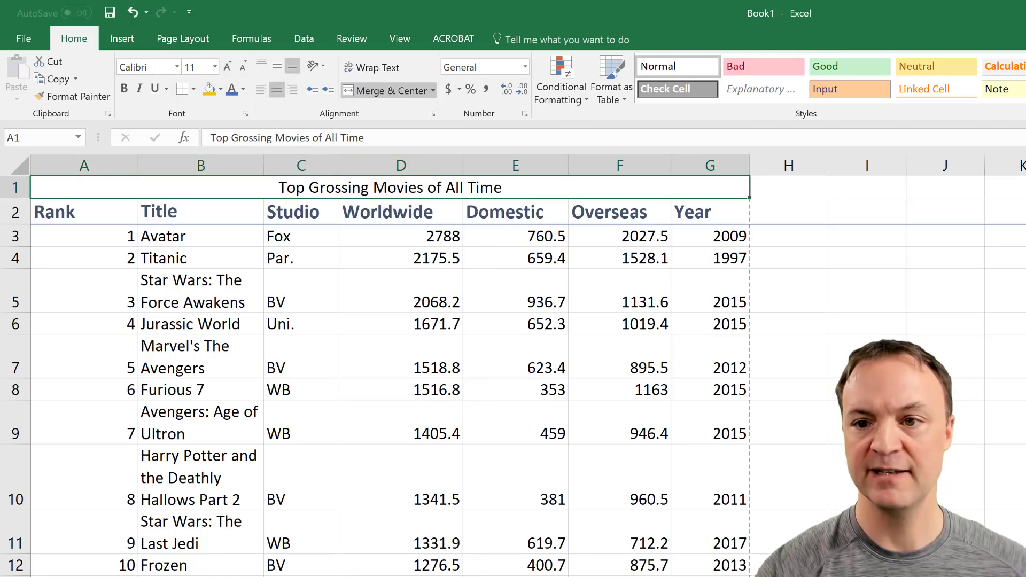
pyautogui.click(1024, 96)
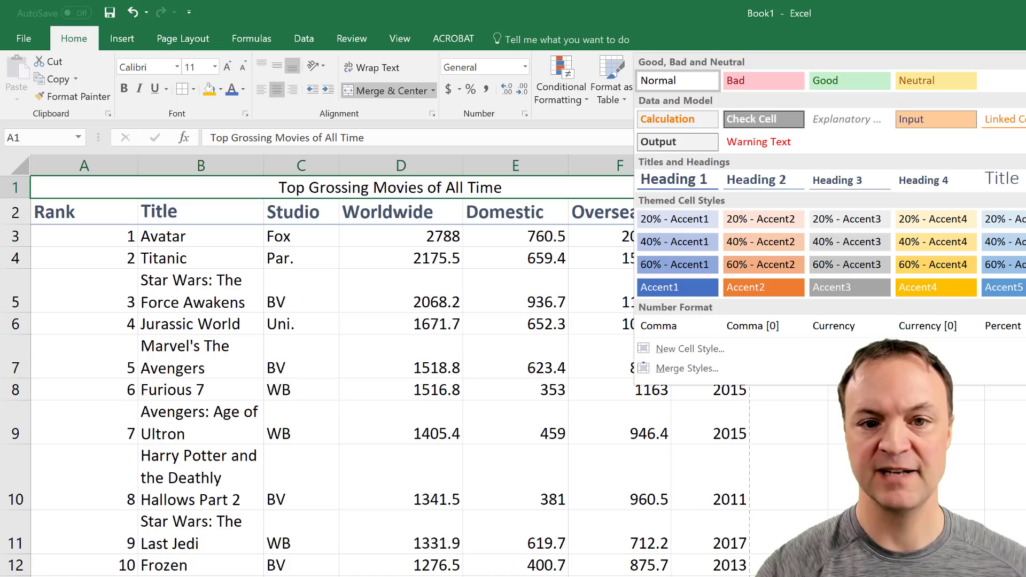
pyautogui.click(688, 178)
pyautogui.click(945, 542)
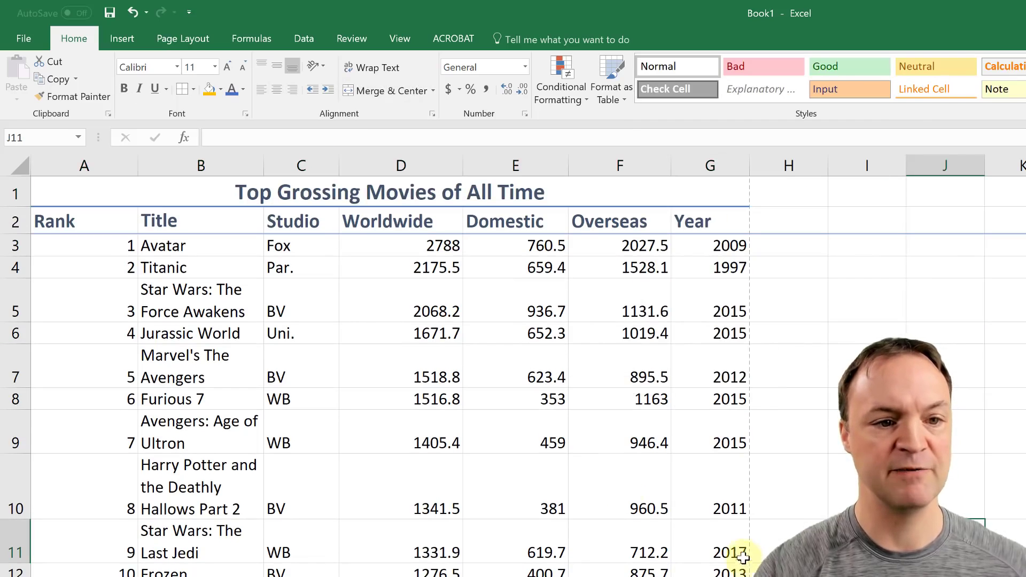
pyautogui.click(300, 576)
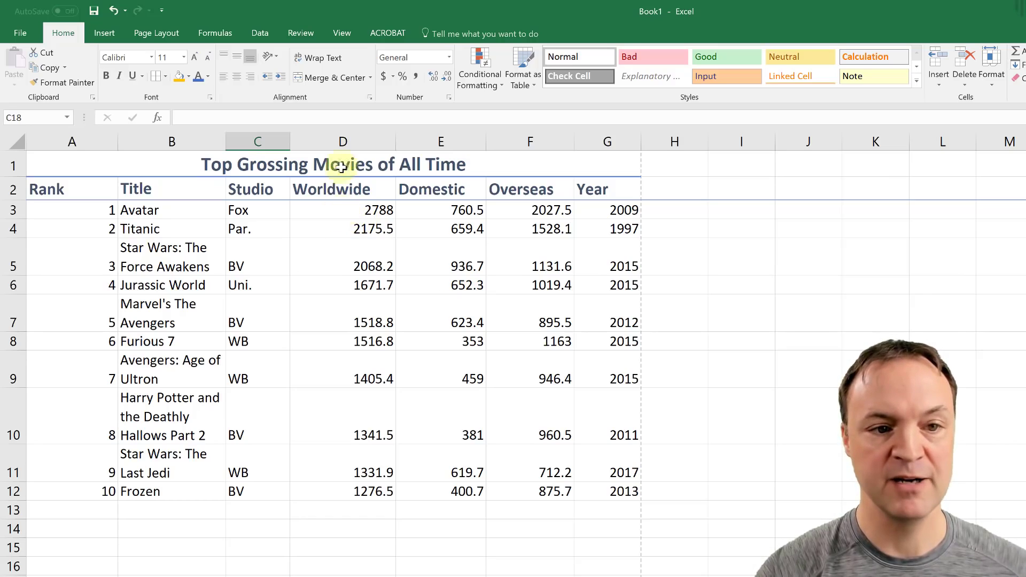
# Format the Worldwide, Domestic and Overseas amounts in D3:F12 as dollar Accounting values and review the other currency options without applying any
pyautogui.moveTo(342, 141); pyautogui.dragTo(530, 143)
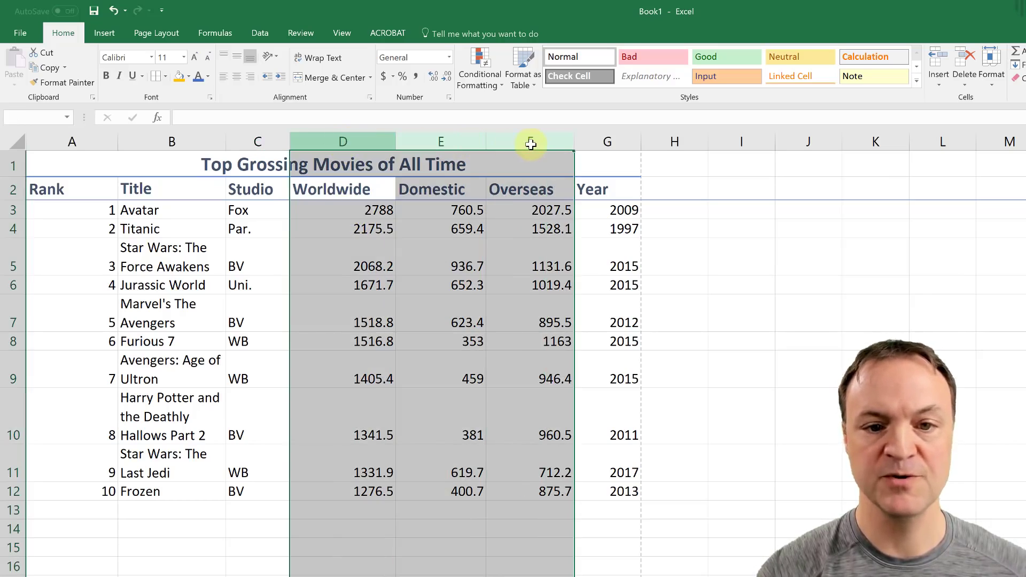
pyautogui.click(366, 265)
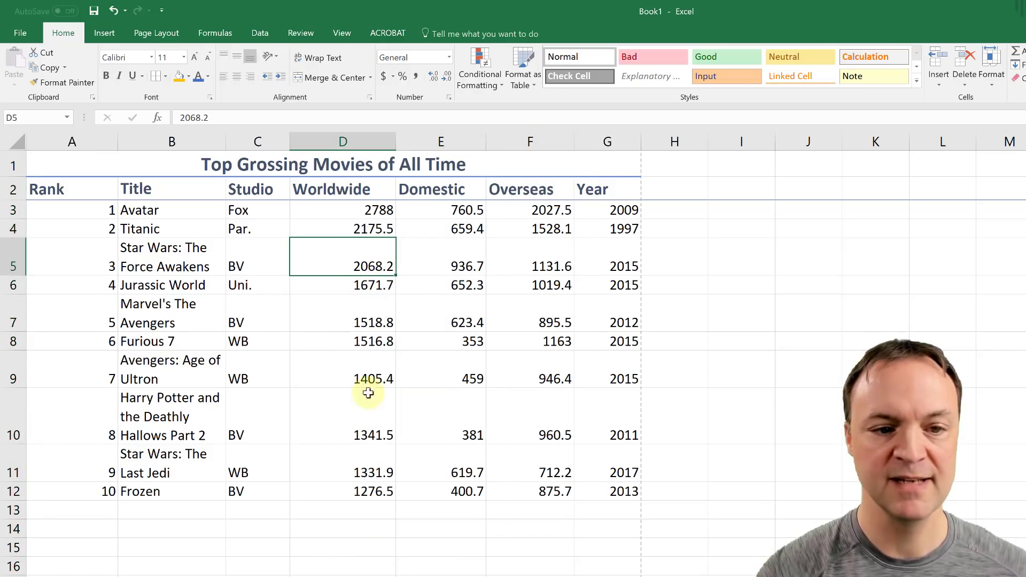
pyautogui.moveTo(331, 208); pyautogui.dragTo(527, 491)
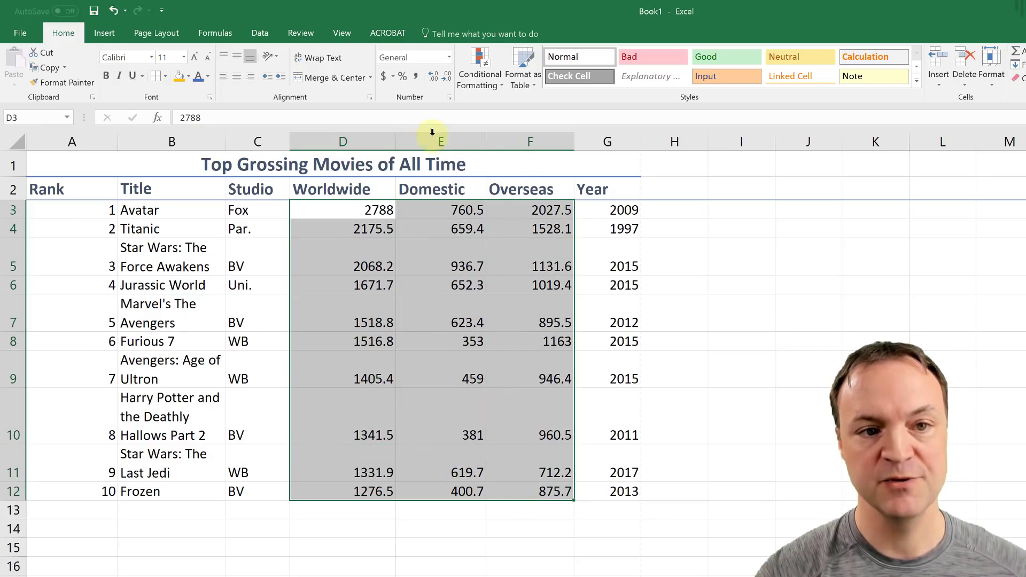
pyautogui.click(383, 77)
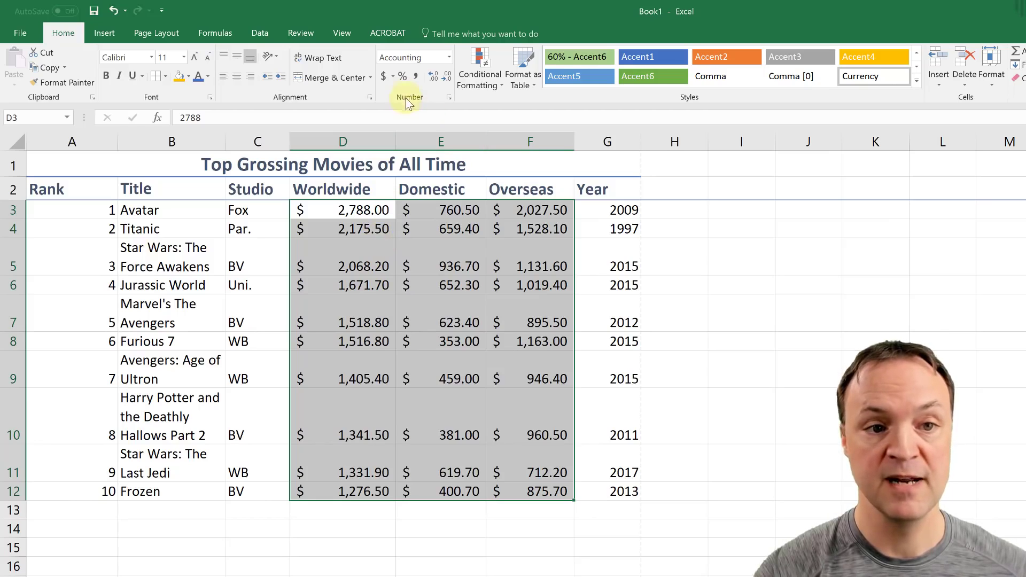
pyautogui.click(392, 77)
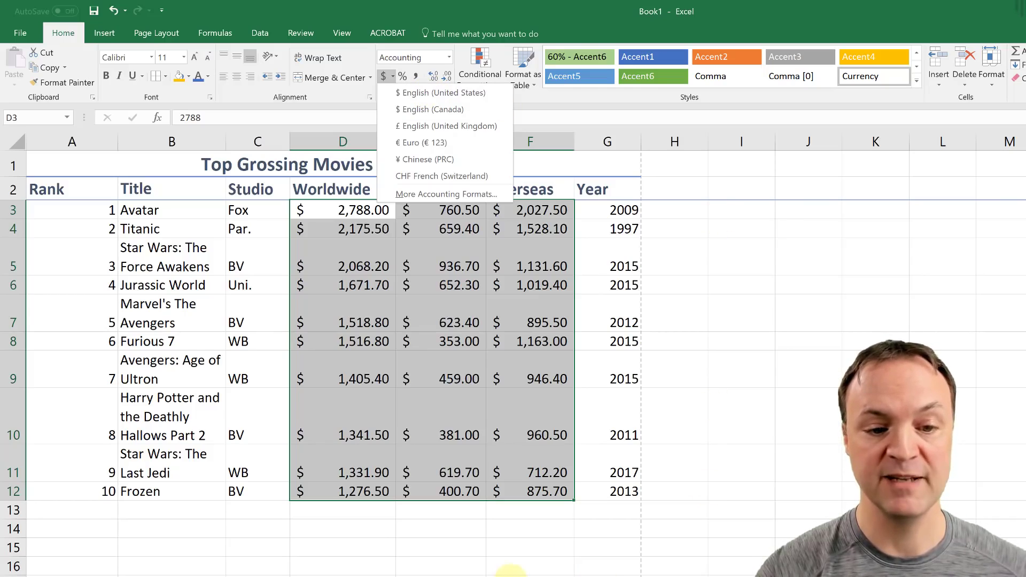
pyautogui.click(503, 576)
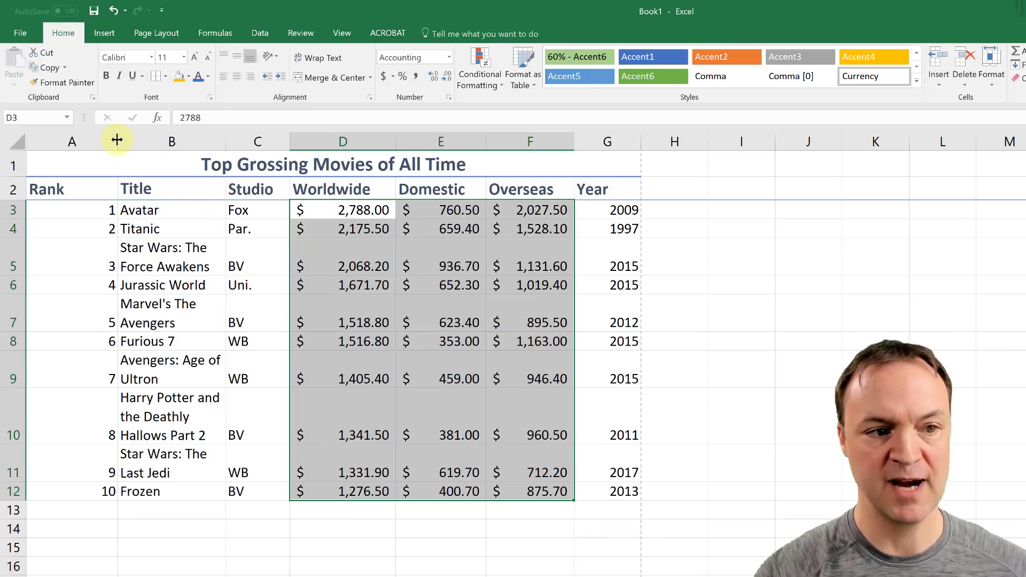
# Narrow column A to just fit the Rank heading and check the sheet in the print preview
pyautogui.moveTo(117, 142); pyautogui.dragTo(73, 148)
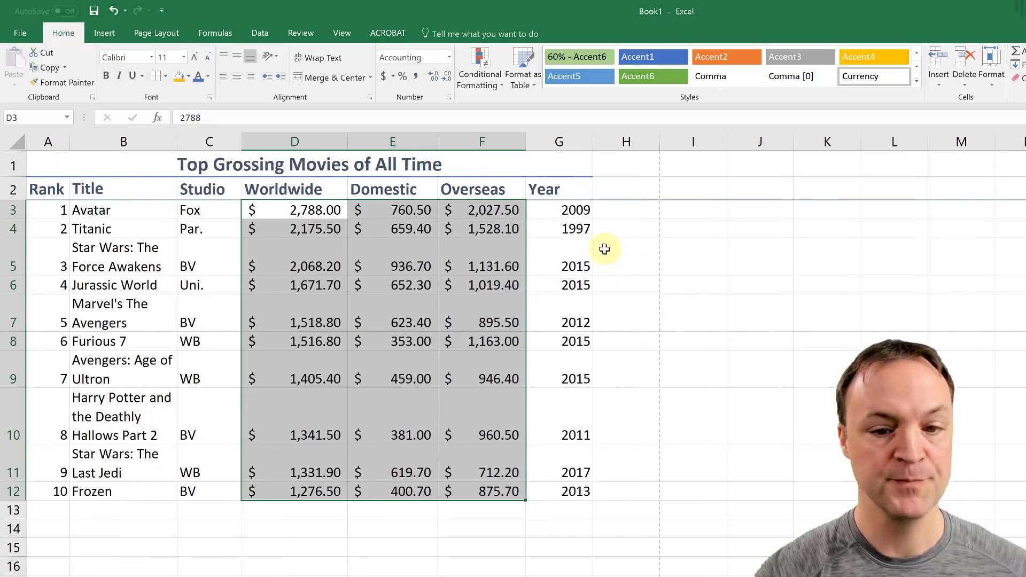
pyautogui.click(21, 34)
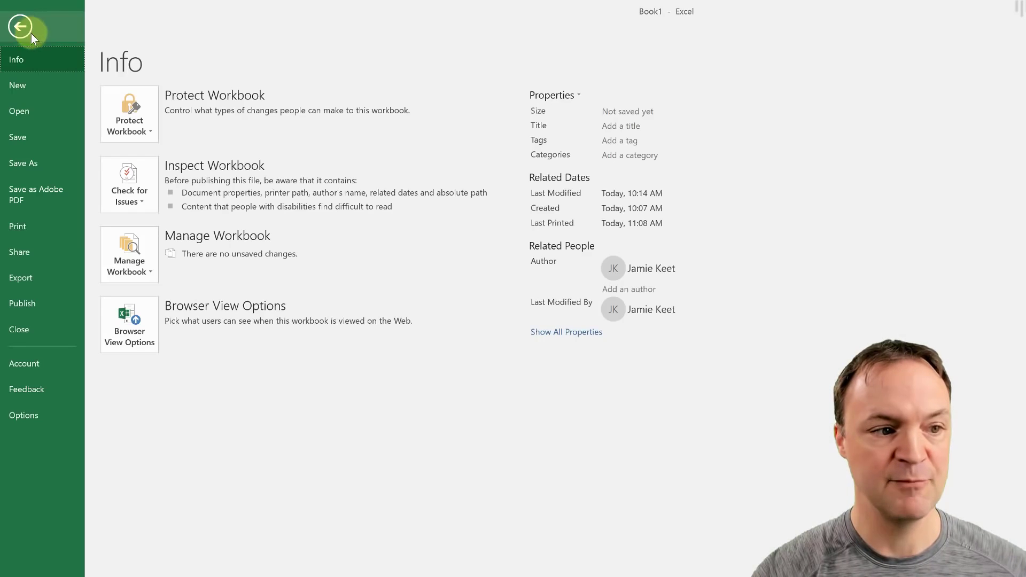
pyautogui.click(19, 228)
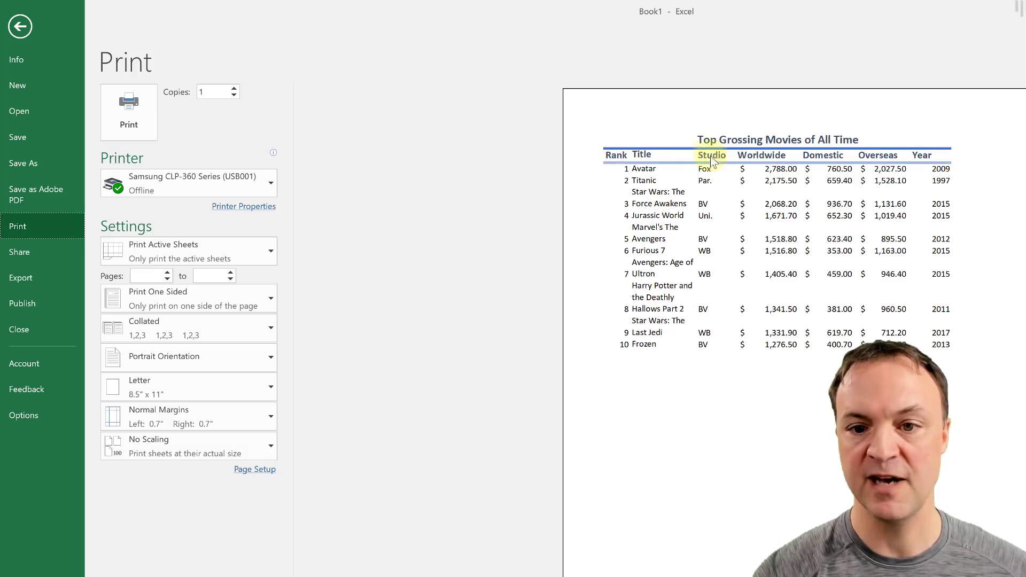
pyautogui.click(19, 27)
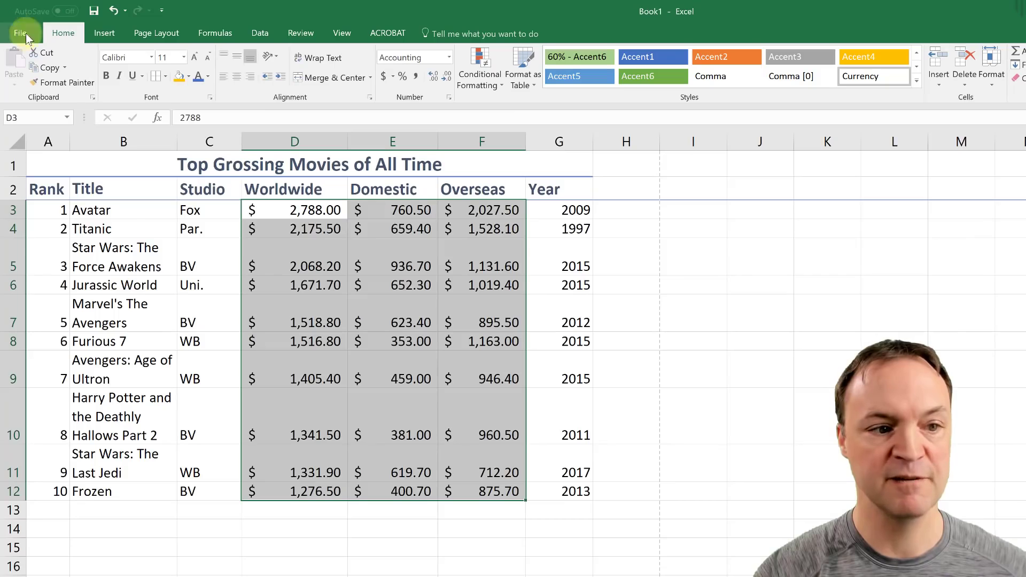
# Apply All Borders to the movie data in A3:G12
pyautogui.moveTo(46, 208); pyautogui.dragTo(556, 487)
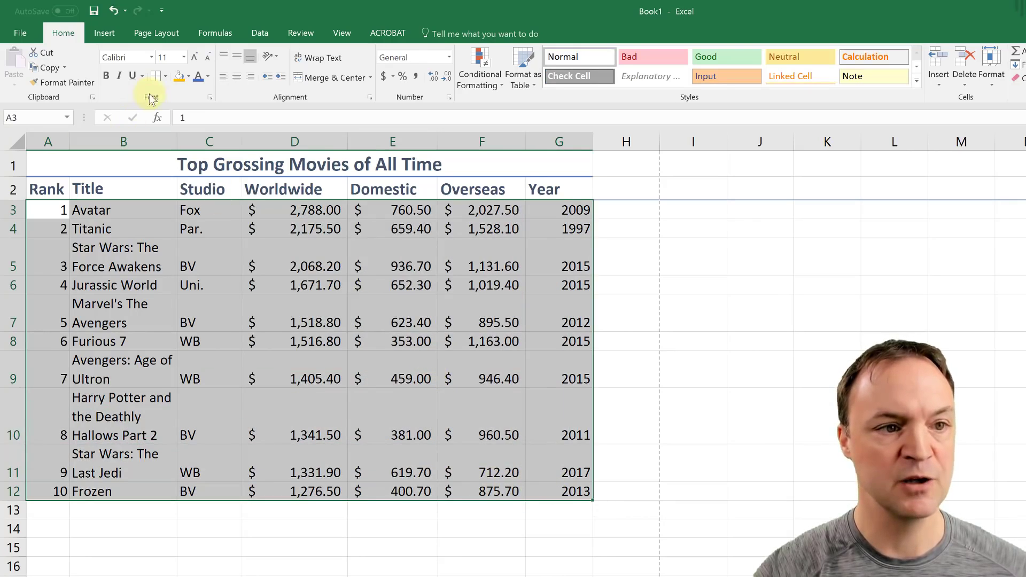
pyautogui.click(166, 79)
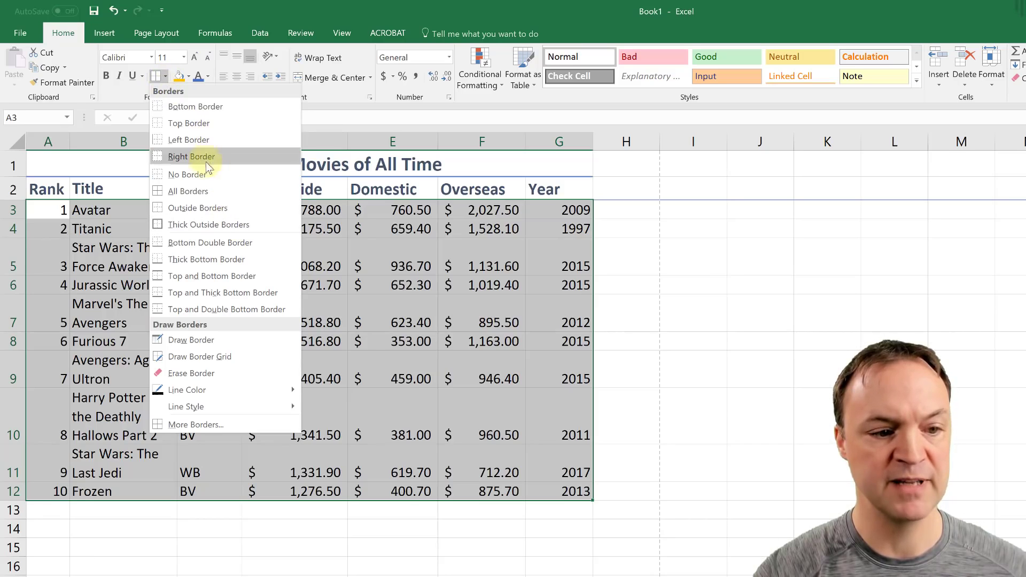
pyautogui.click(200, 194)
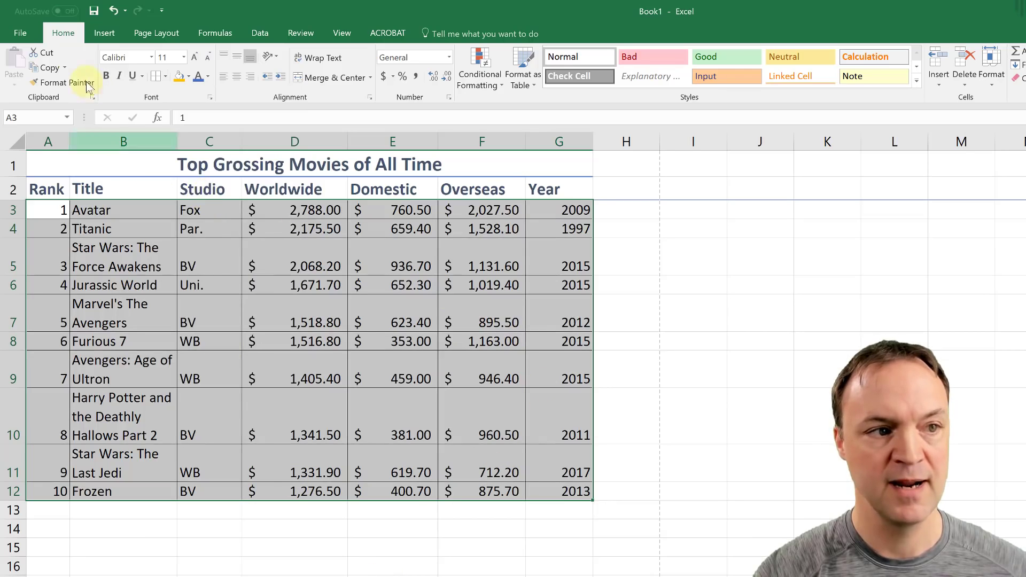
# Check in the print preview how the bordered movie table will print, then return to the sheet and deselect the table
pyautogui.click(21, 33)
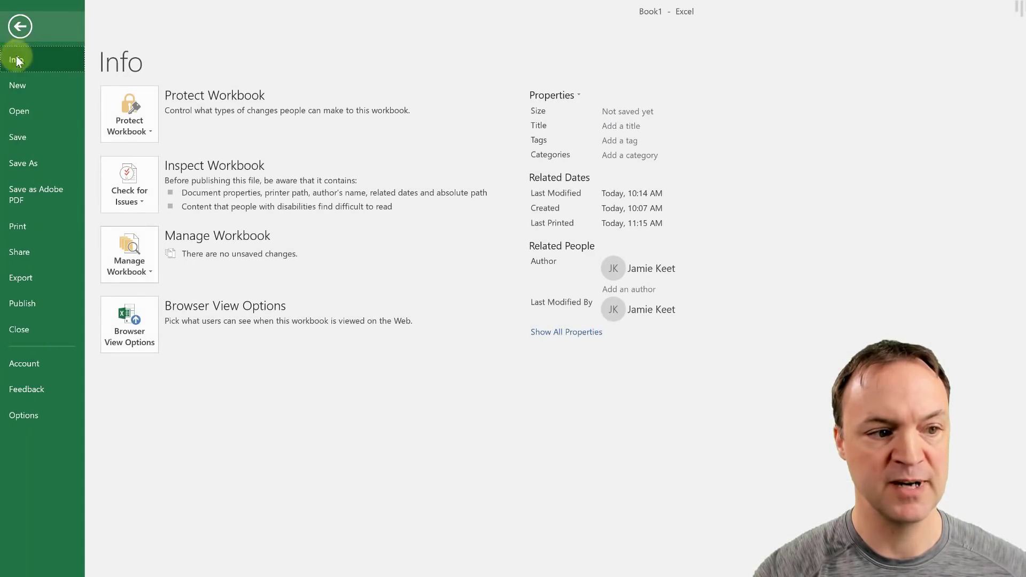
pyautogui.click(34, 225)
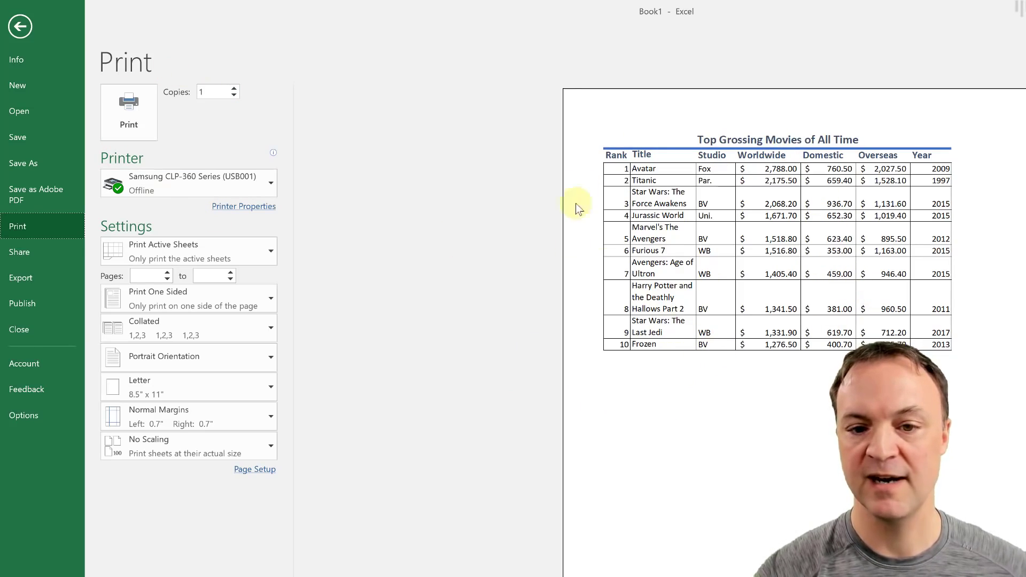
pyautogui.click(21, 27)
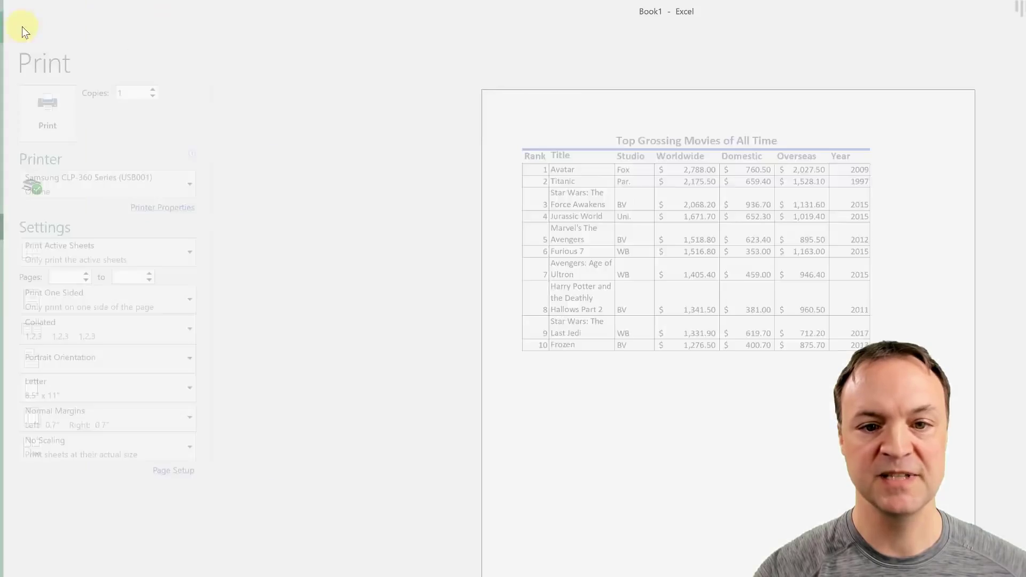
pyautogui.click(289, 573)
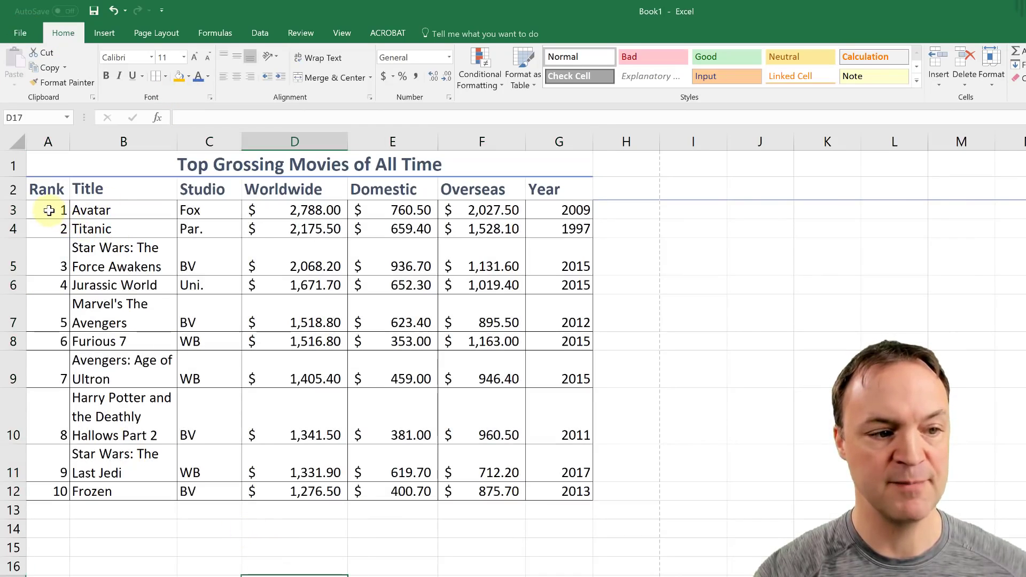
# Fill the rank numbers in A3:A12 with the gold theme color and make them bold
pyautogui.moveTo(48, 215); pyautogui.dragTo(51, 491)
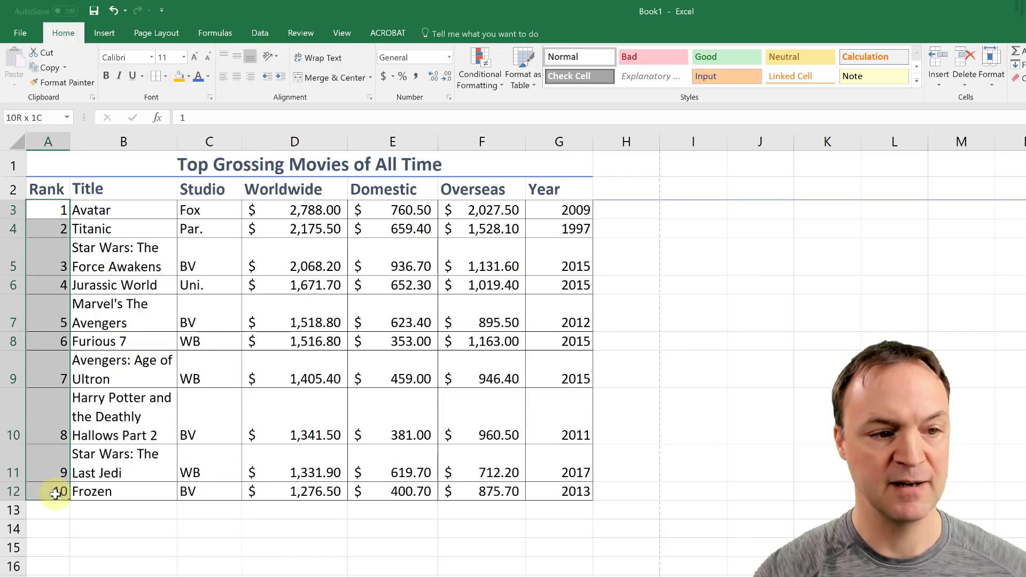
pyautogui.click(188, 76)
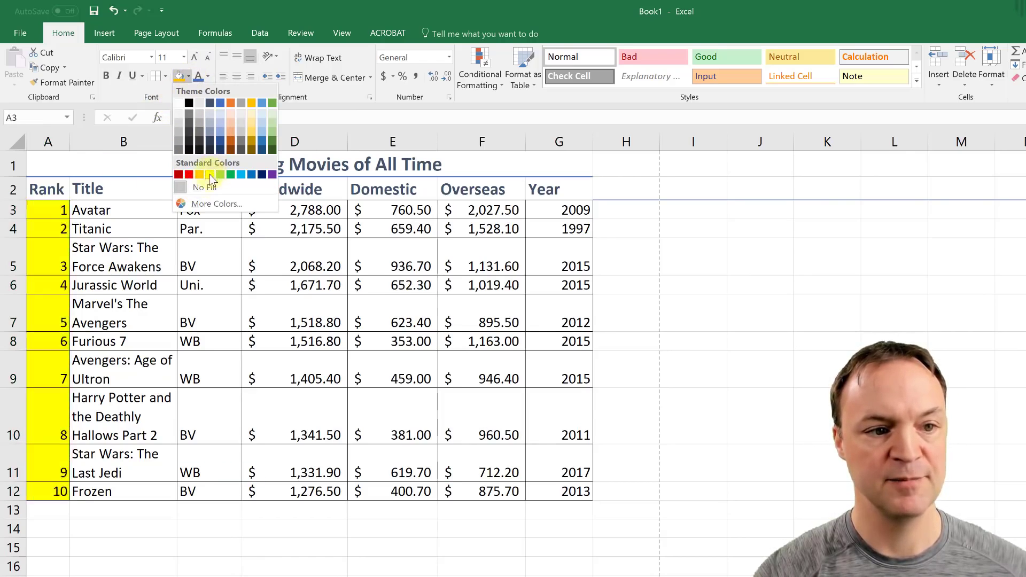
pyautogui.click(251, 103)
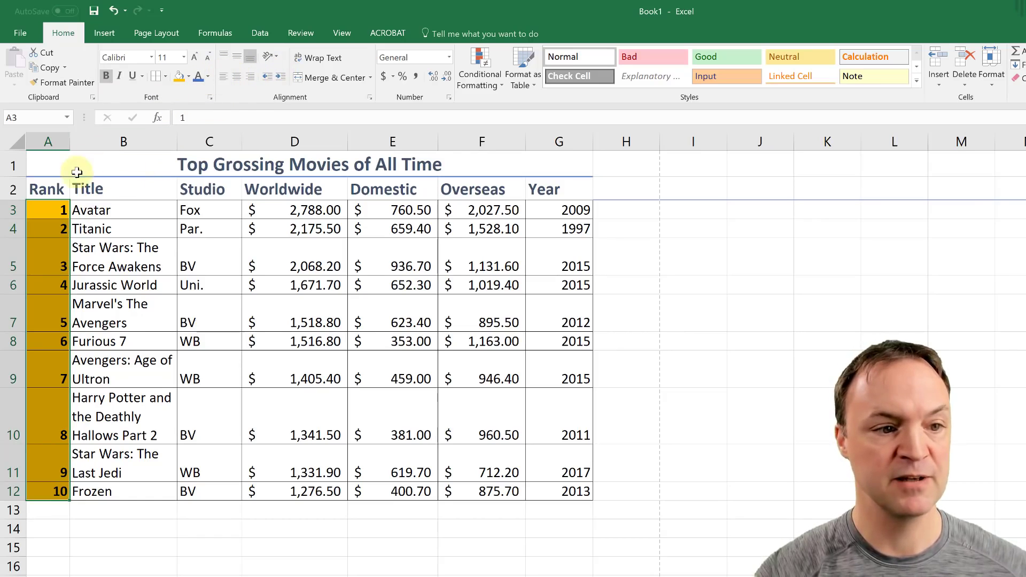
# Center the headings and movie data in A2:G12 horizontally
pyautogui.click(53, 192)
pyautogui.moveTo(54, 193); pyautogui.dragTo(543, 483)
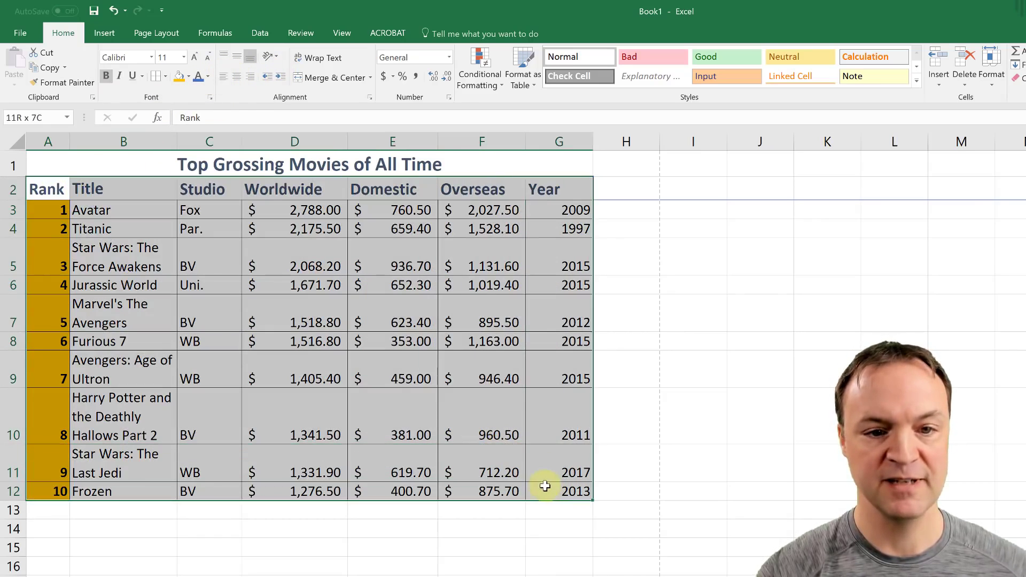
pyautogui.click(236, 83)
pyautogui.click(758, 369)
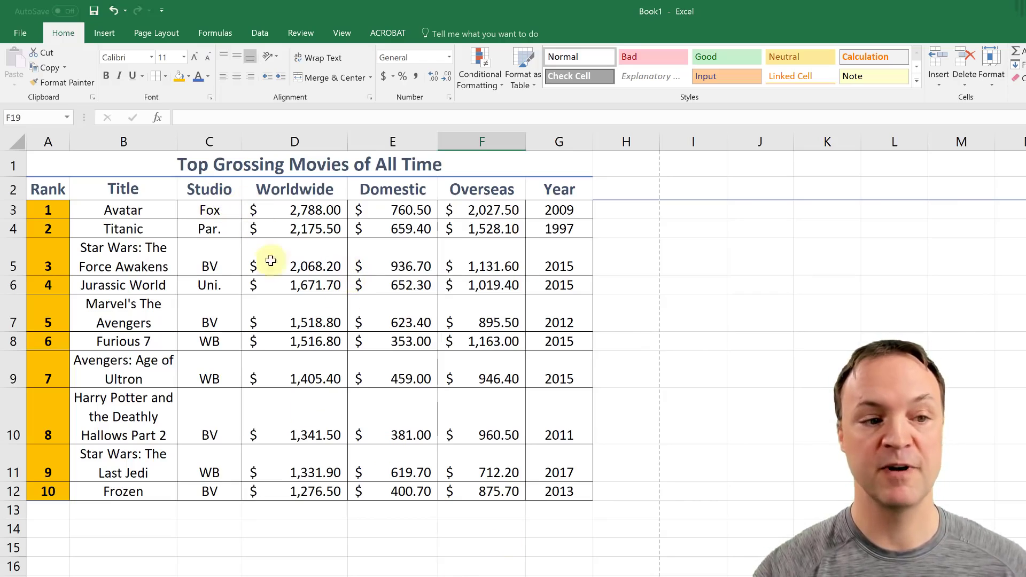
# Examine the centered and color-filled table in the print preview and return to the sheet
pyautogui.click(18, 32)
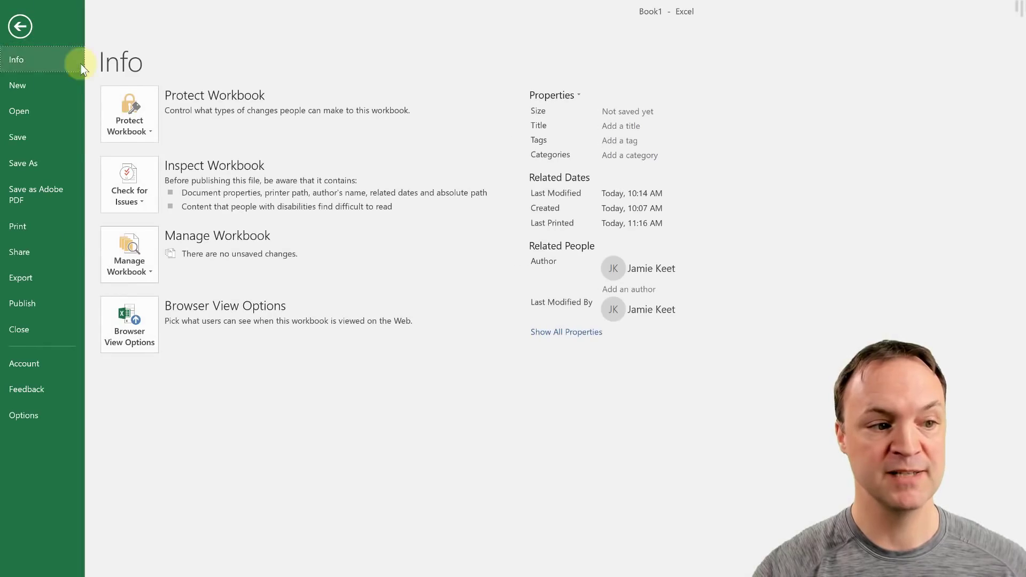
pyautogui.click(41, 224)
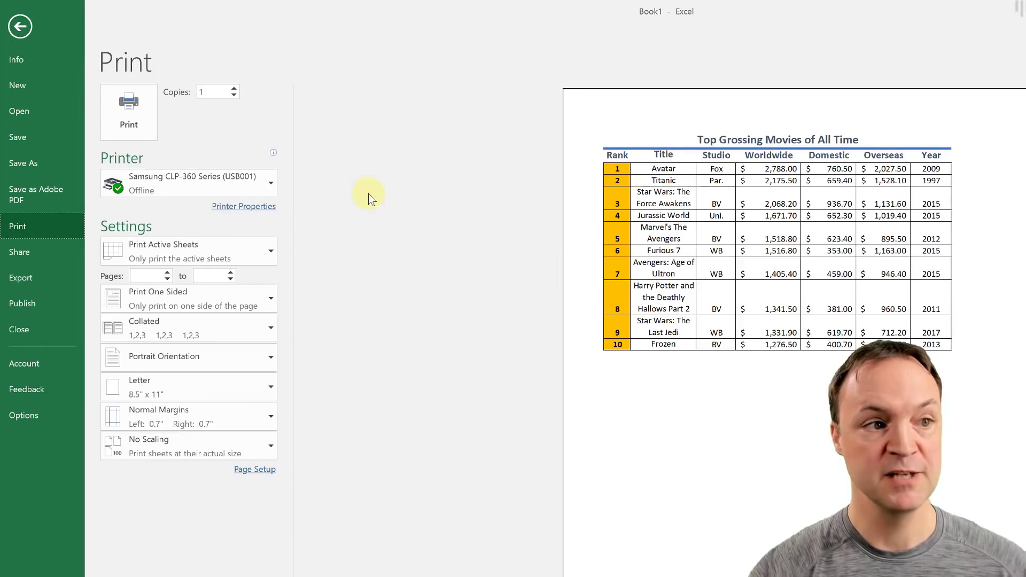
pyautogui.click(20, 27)
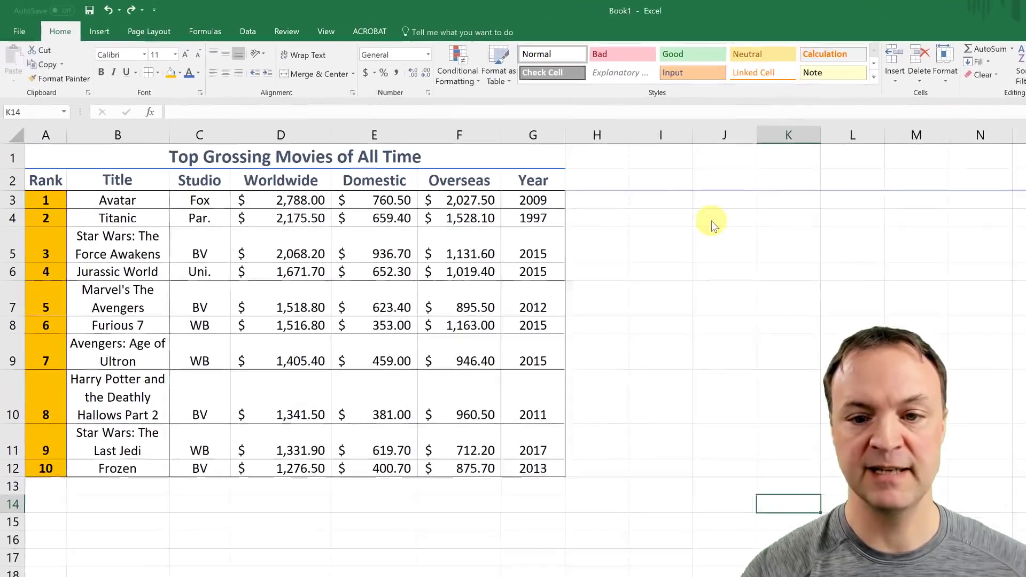
# Enter the formula =2*2 in empty cell J4 beside the movie table
pyautogui.click(736, 226)
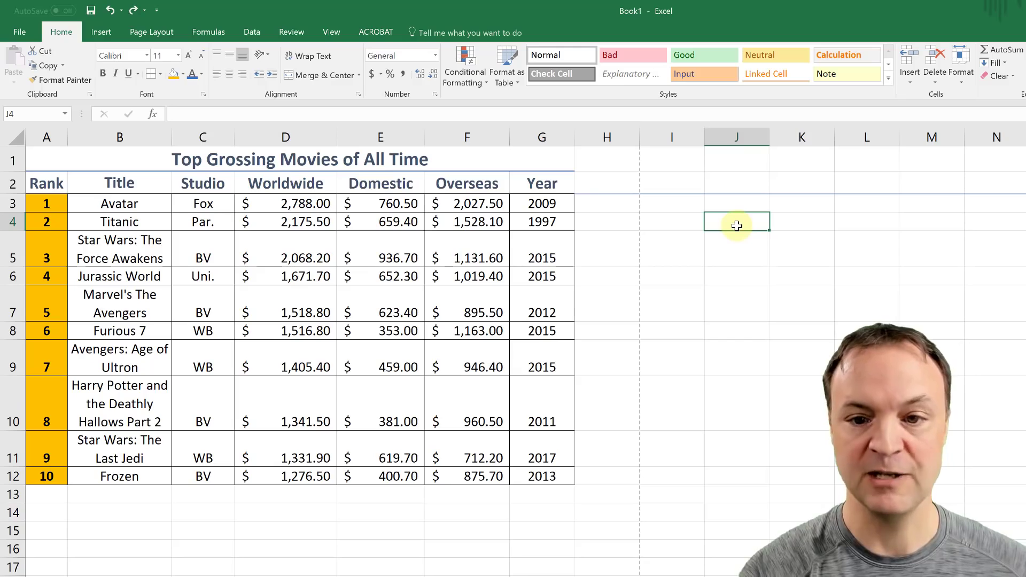
pyautogui.write('=')
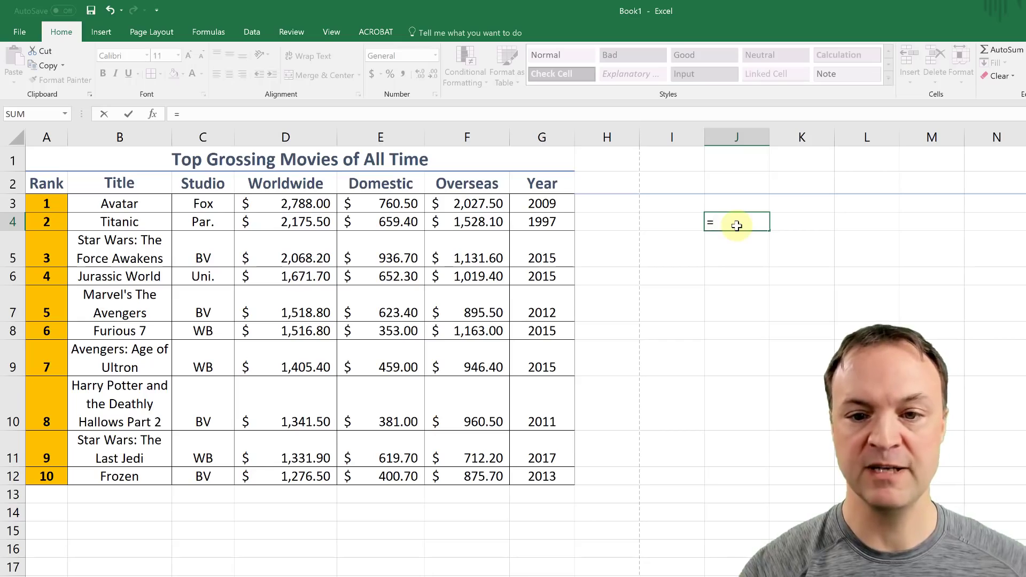
pyautogui.write('2')
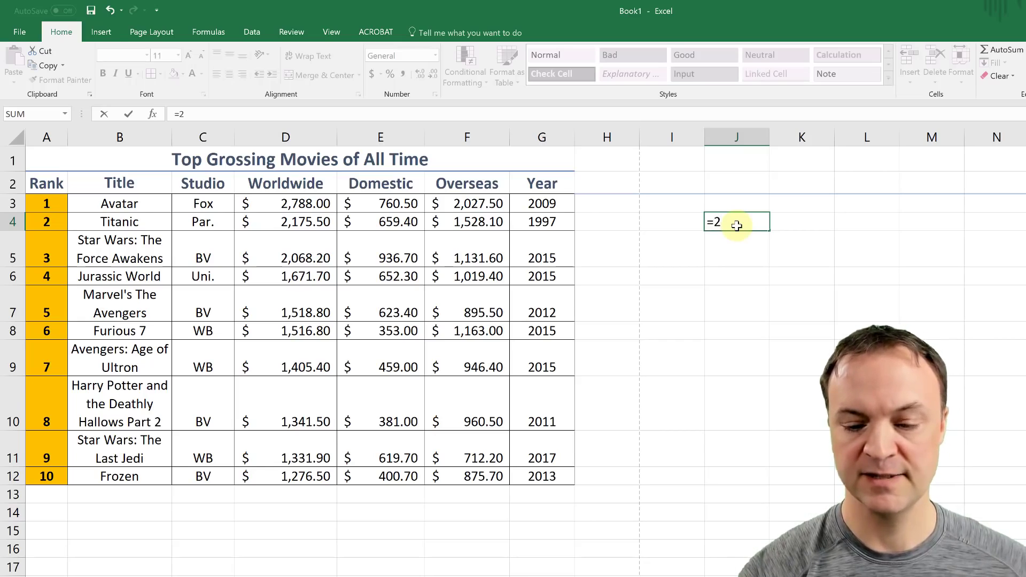
pyautogui.write('*2')
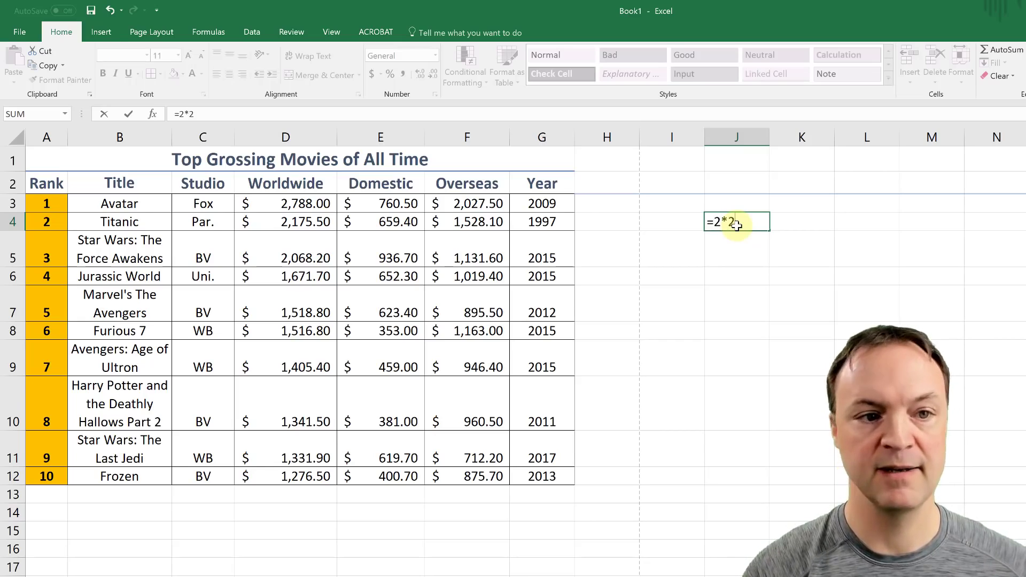
pyautogui.press('Return')
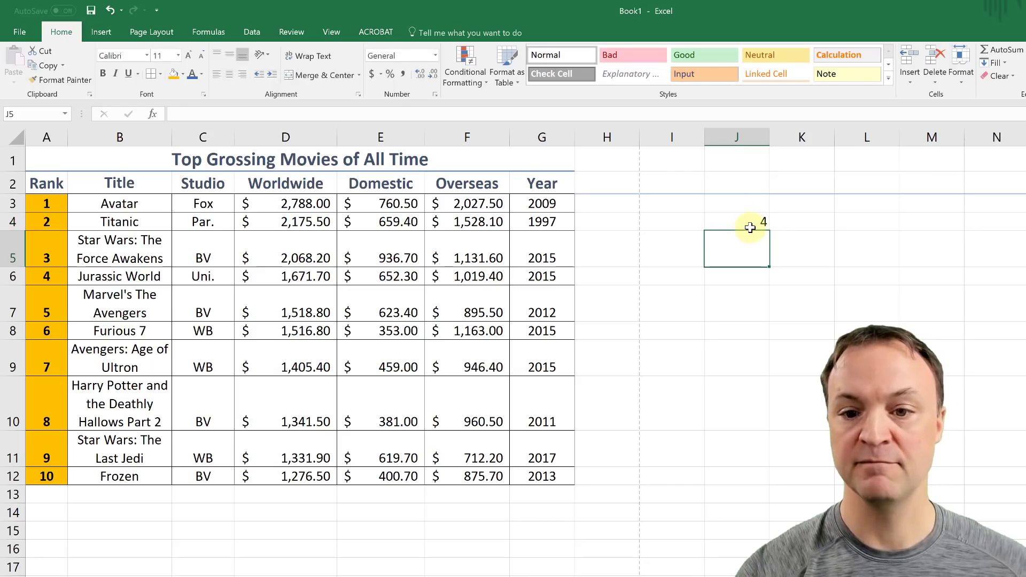
# Compare the formula stored in J4 with the plain number stored in E6, then clear J4
pyautogui.click(750, 227)
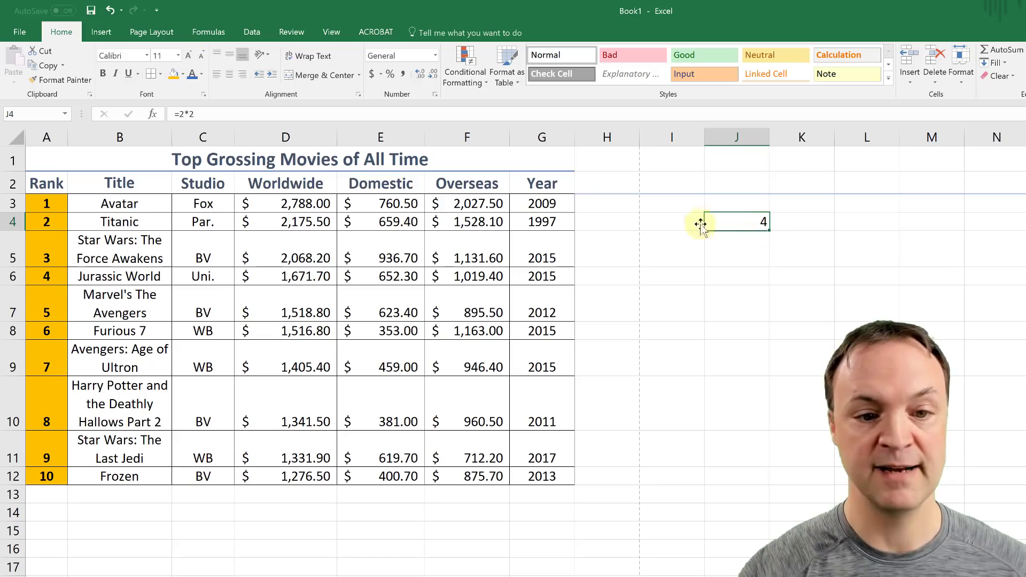
pyautogui.click(411, 276)
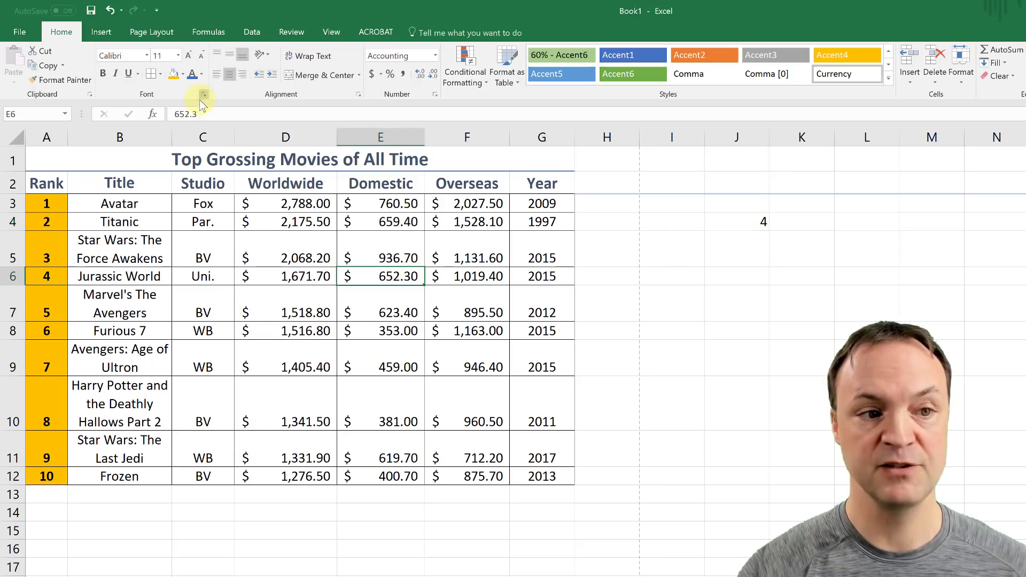
pyautogui.click(749, 222)
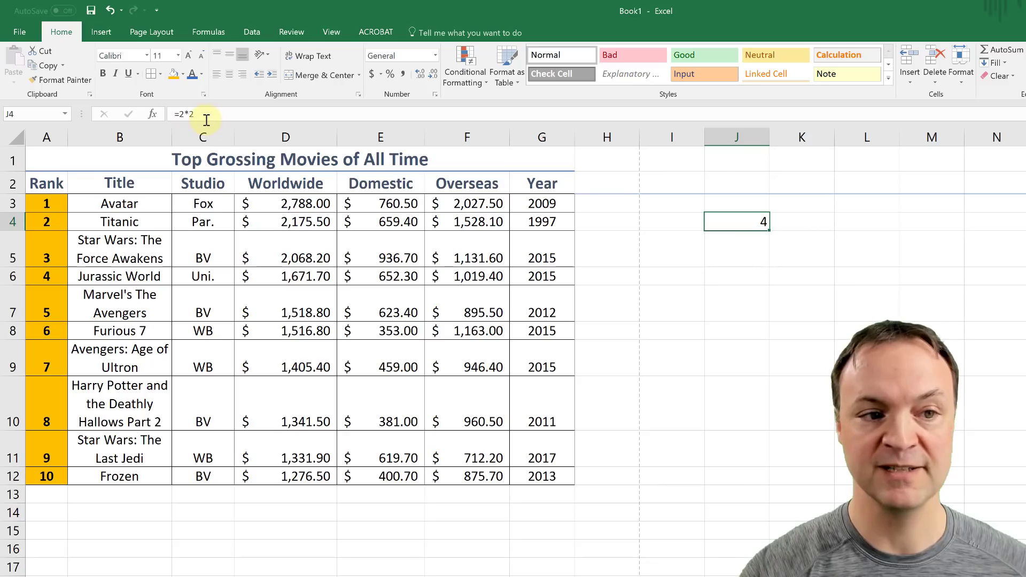
pyautogui.click(737, 252)
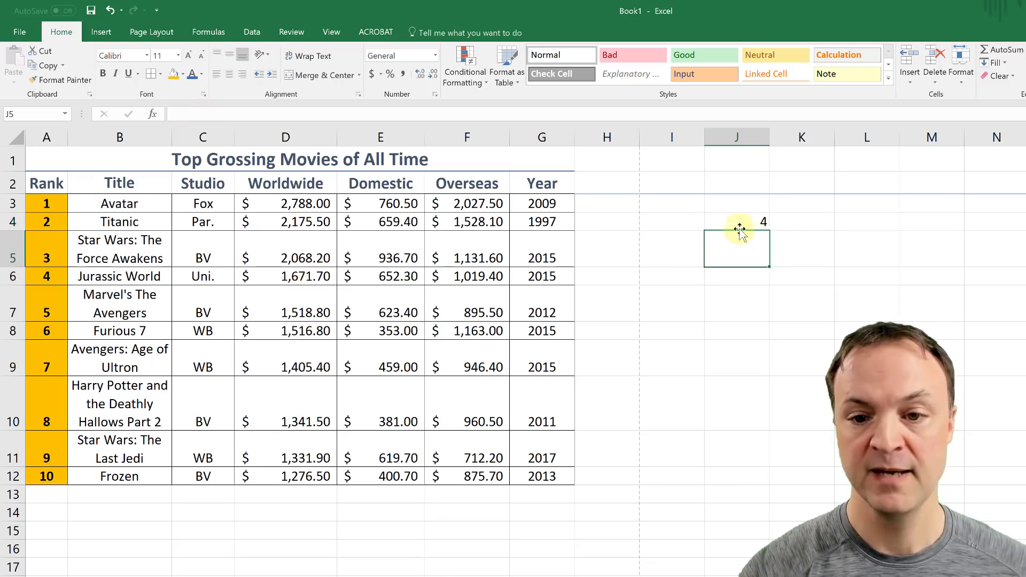
pyautogui.click(745, 218)
pyautogui.press('Delete')
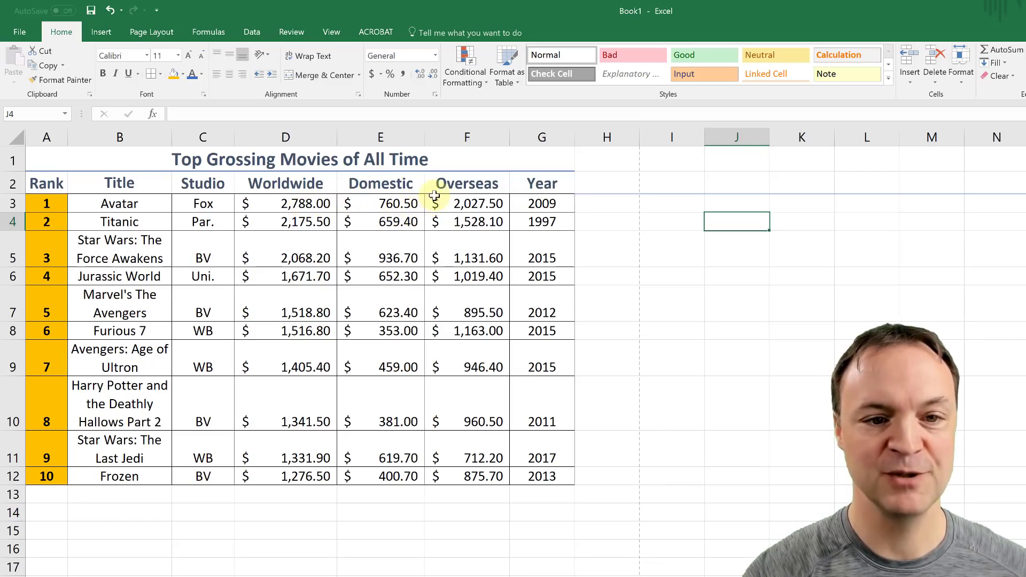
# Insert an empty column between the Domestic and Overseas columns and deselect it
pyautogui.click(444, 137)
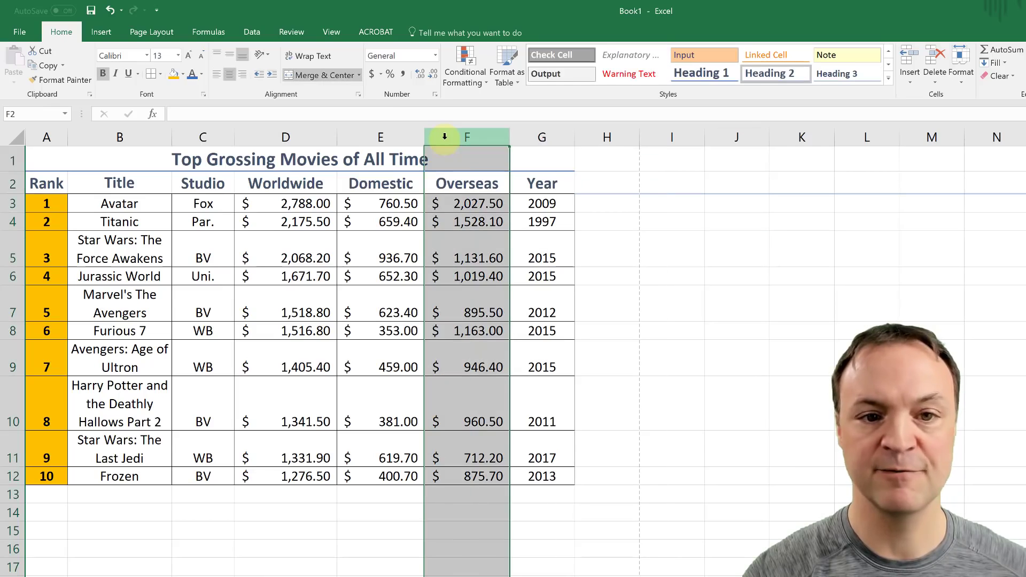
pyautogui.rightClick(449, 142)
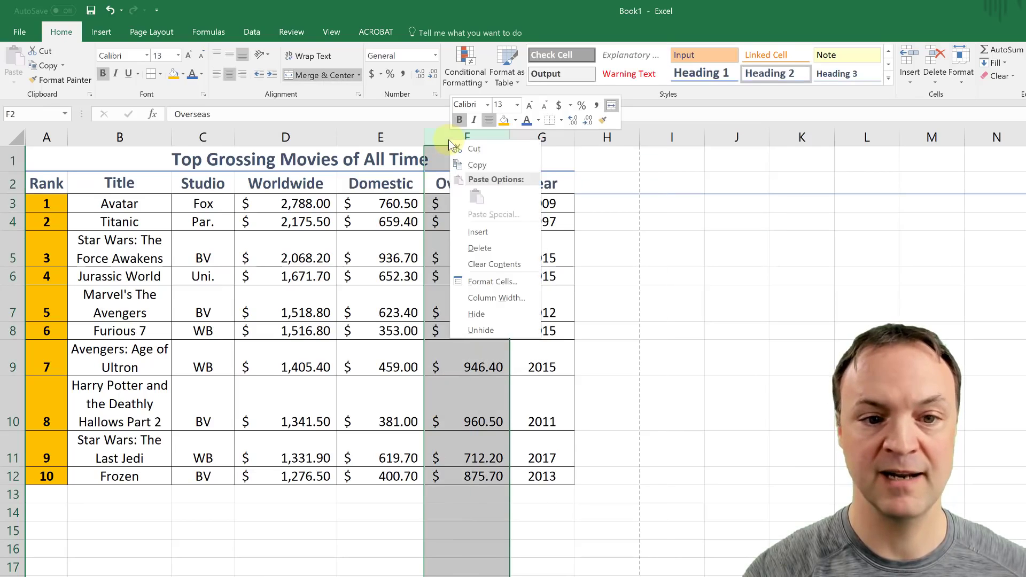
pyautogui.click(470, 232)
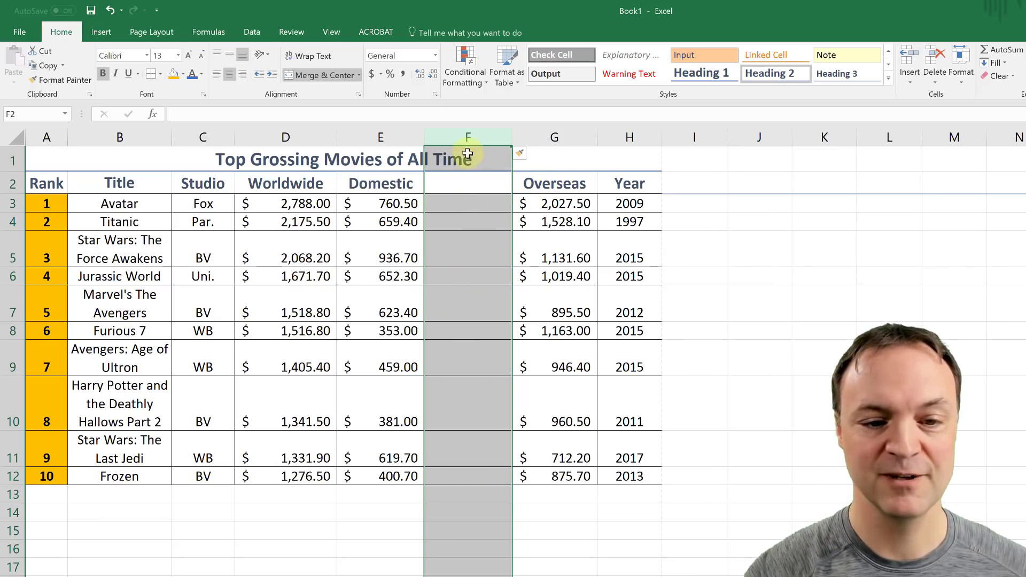
pyautogui.click(400, 528)
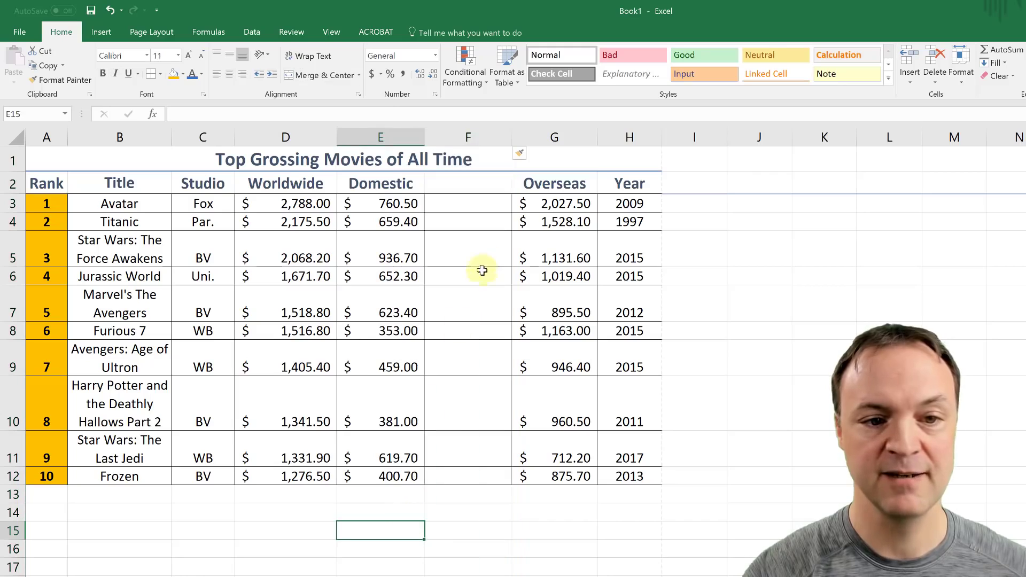
# Enter a formula in F3 that divides Avatar's domestic gross by its worldwide gross, =E3/D3
pyautogui.click(477, 208)
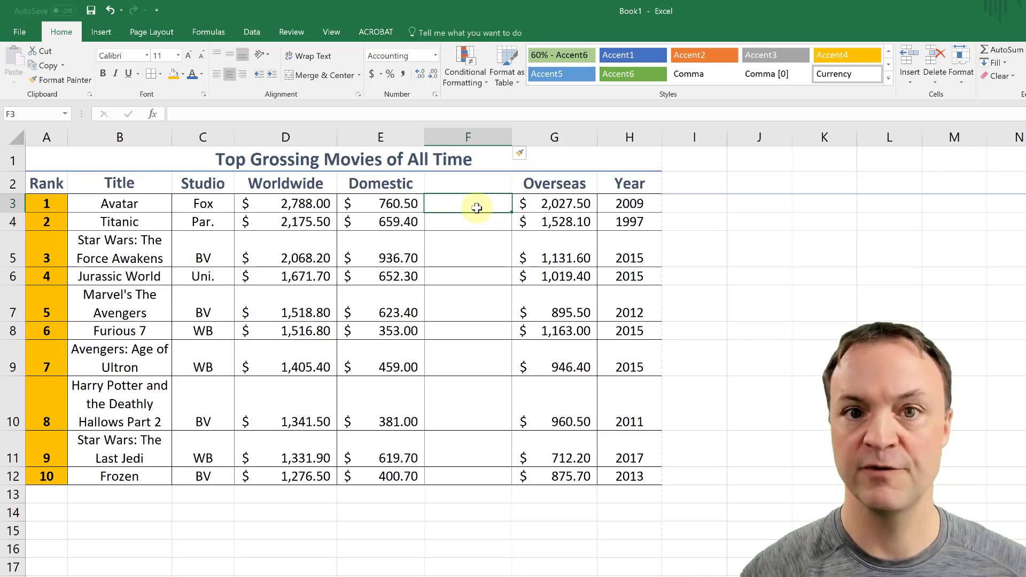
pyautogui.doubleClick(476, 207)
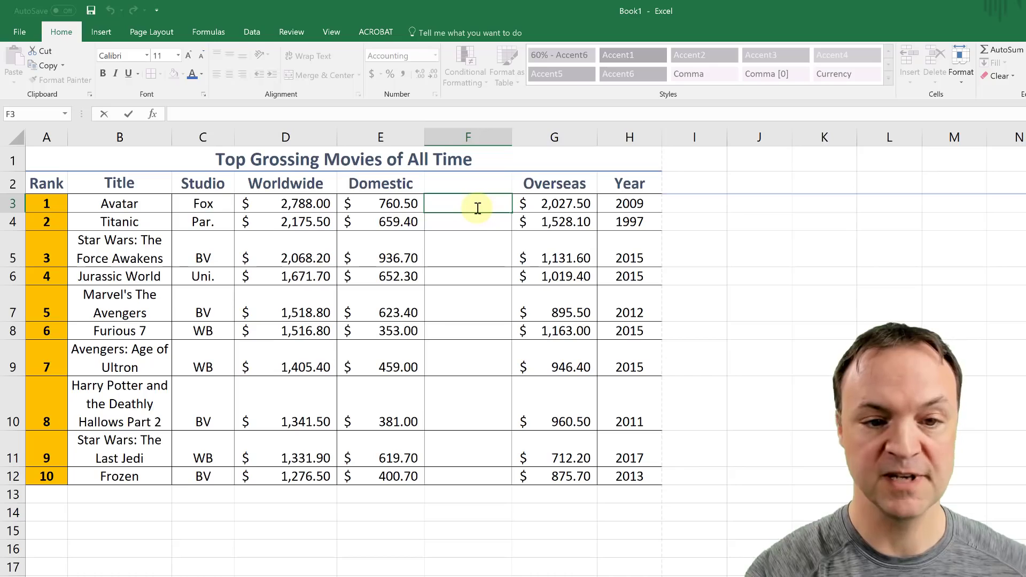
pyautogui.write('=')
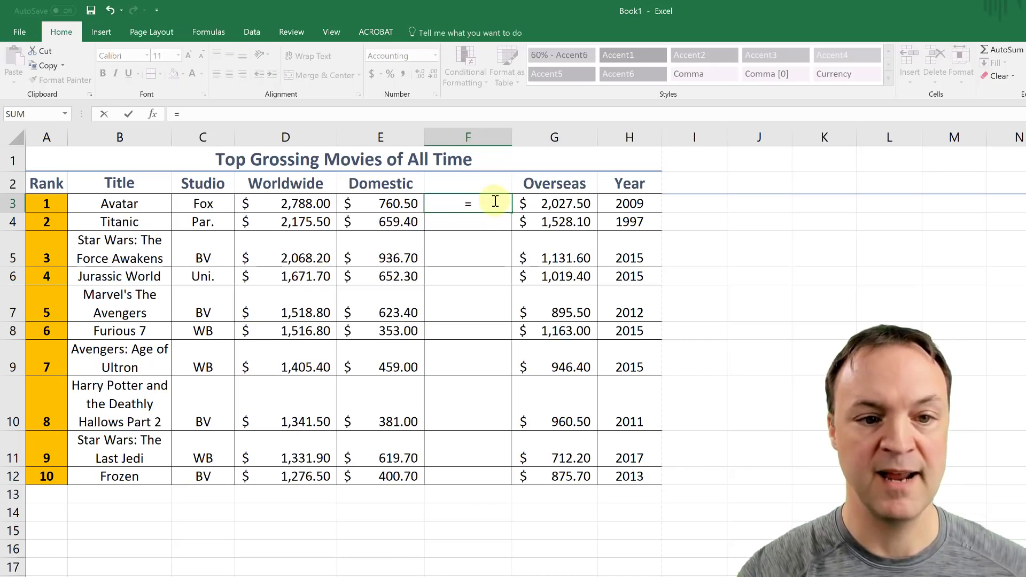
pyautogui.click(389, 203)
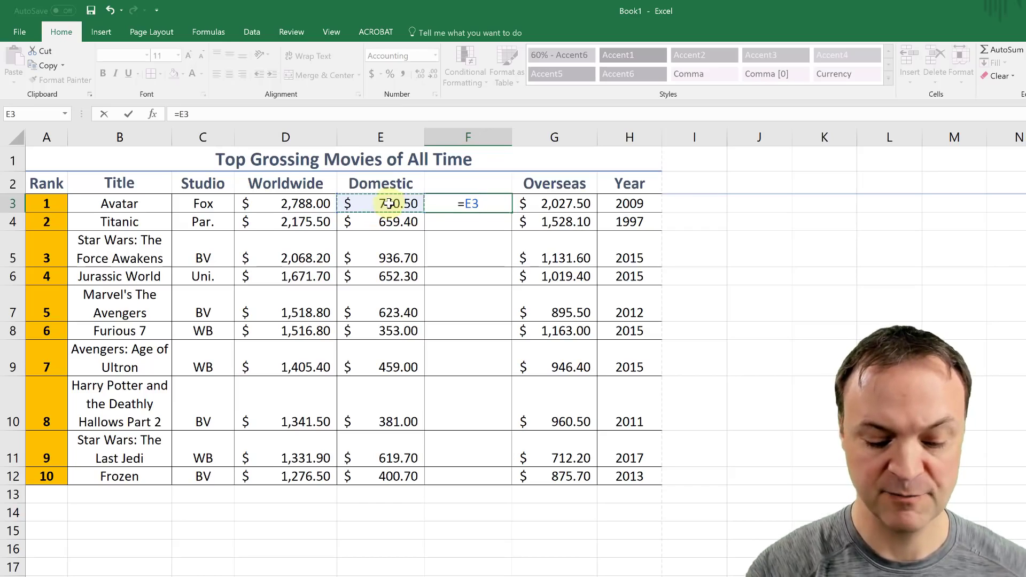
pyautogui.write('/')
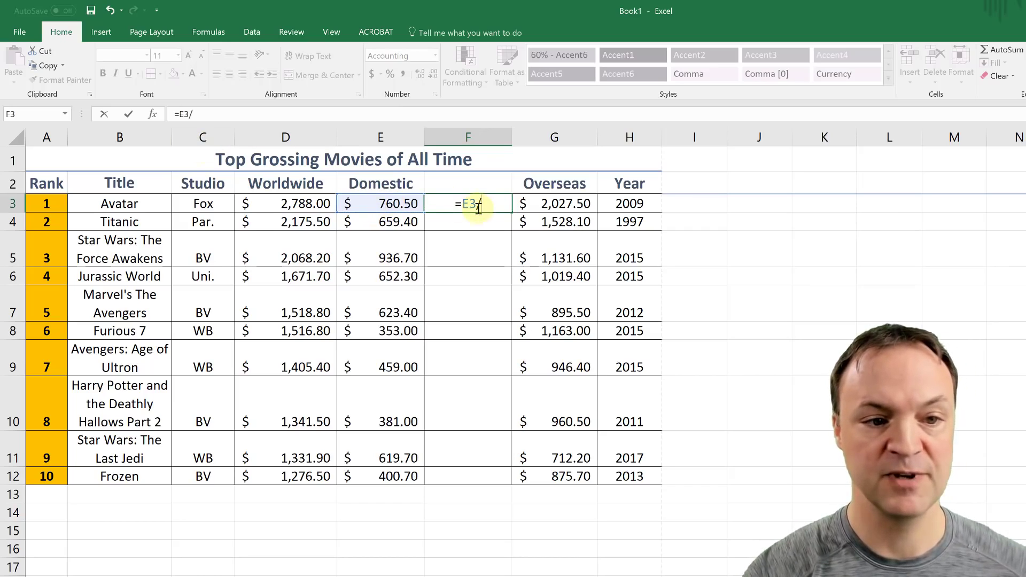
pyautogui.click(298, 206)
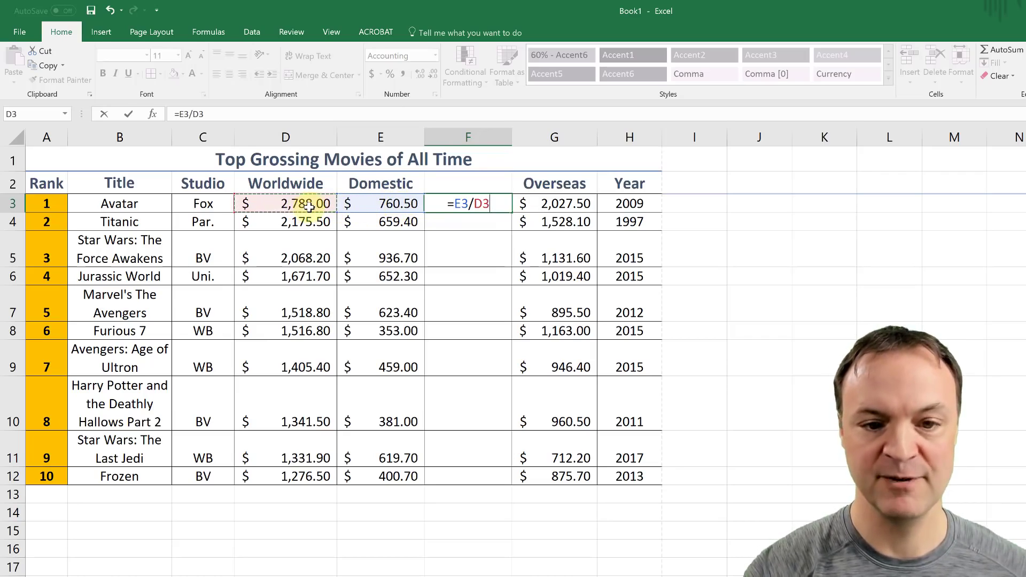
pyautogui.press('Return')
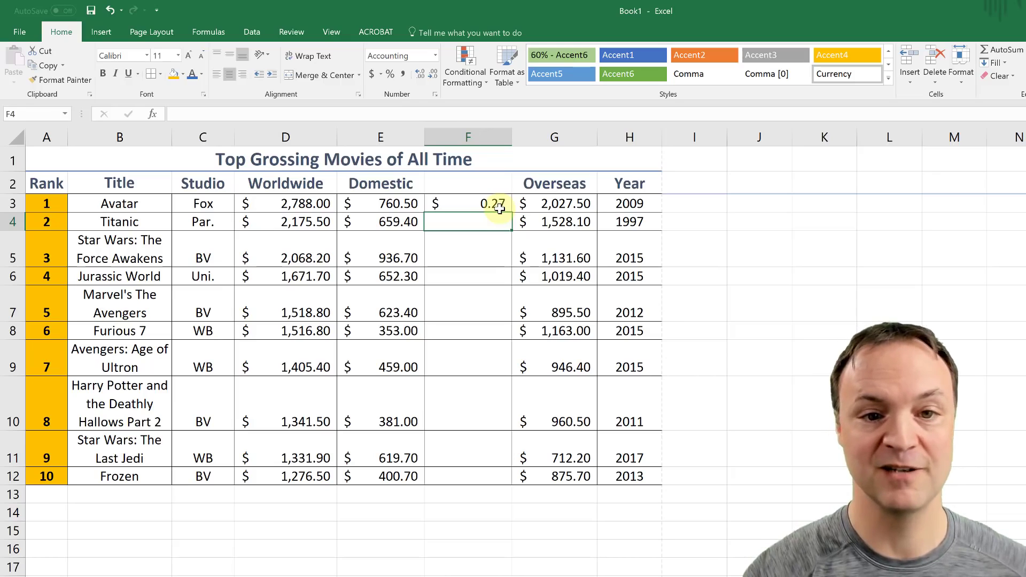
# Format the result in F3 as a percentage with two decimal places
pyautogui.click(493, 200)
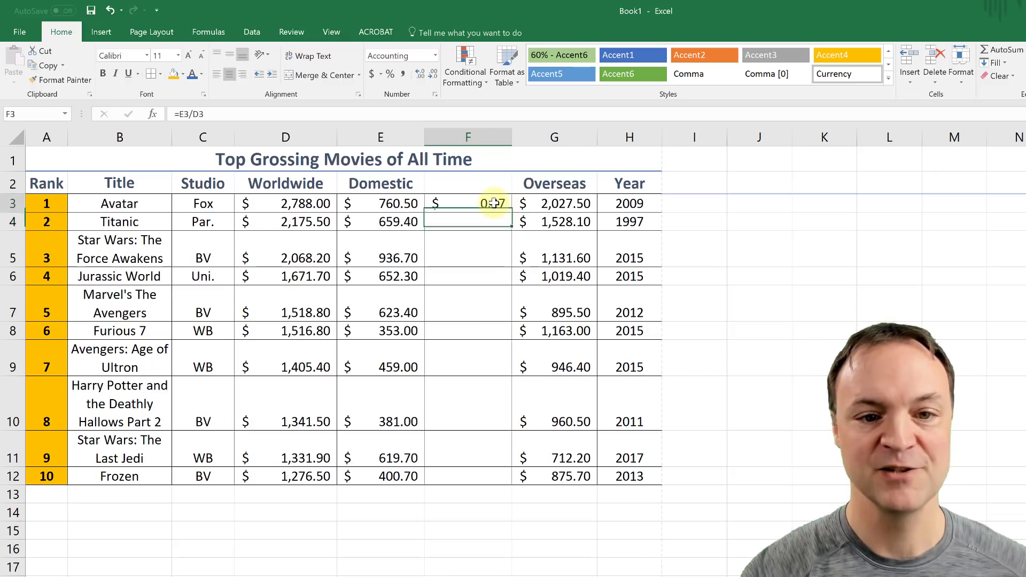
pyautogui.click(391, 76)
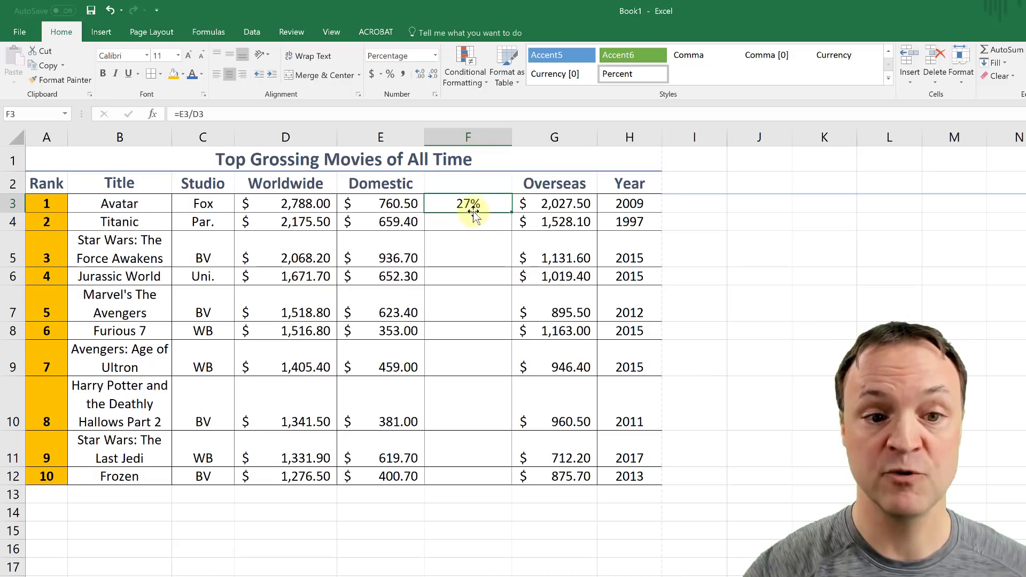
pyautogui.click(435, 95)
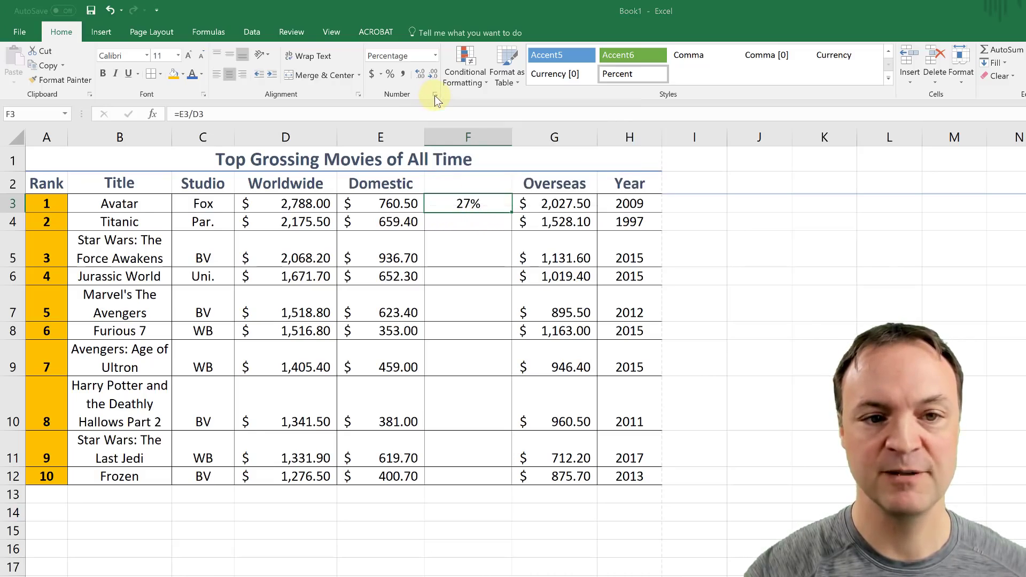
pyautogui.click(190, 98)
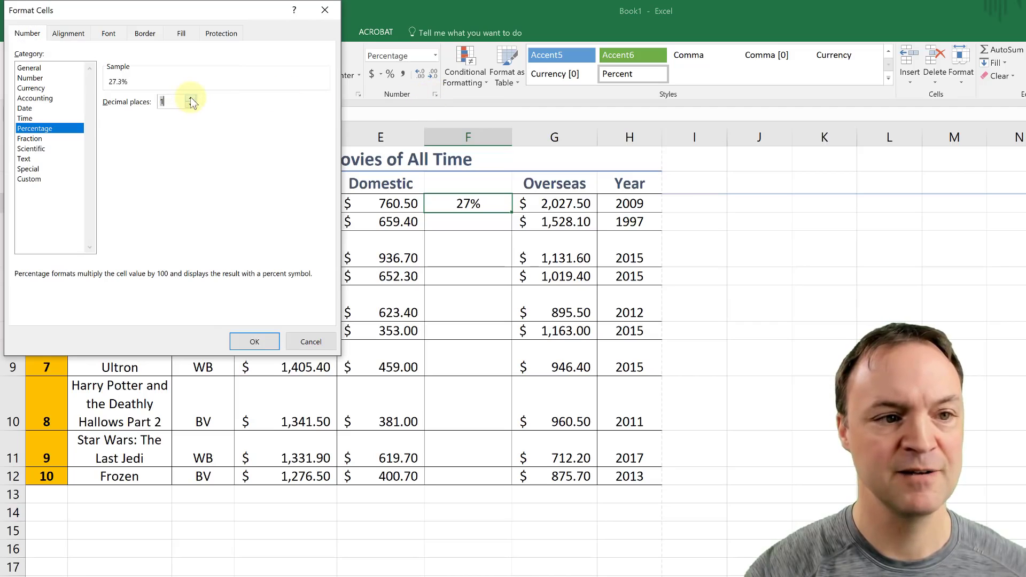
pyautogui.click(190, 98)
pyautogui.click(253, 341)
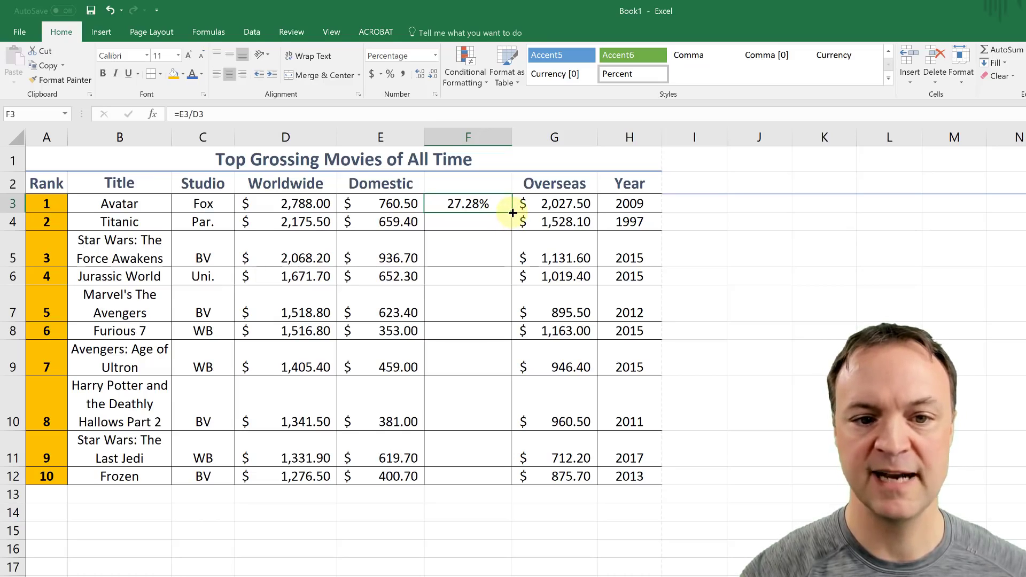
# Fill the percentage formula from F3 down through F12 and check the copied formulas in F4:F6
pyautogui.moveTo(512, 212); pyautogui.dragTo(495, 479)
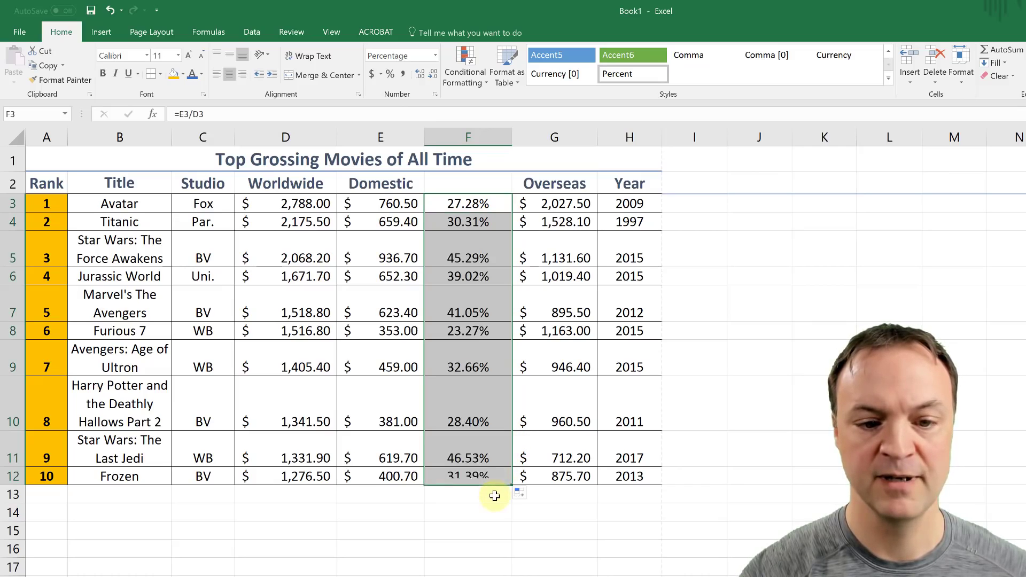
pyautogui.click(488, 526)
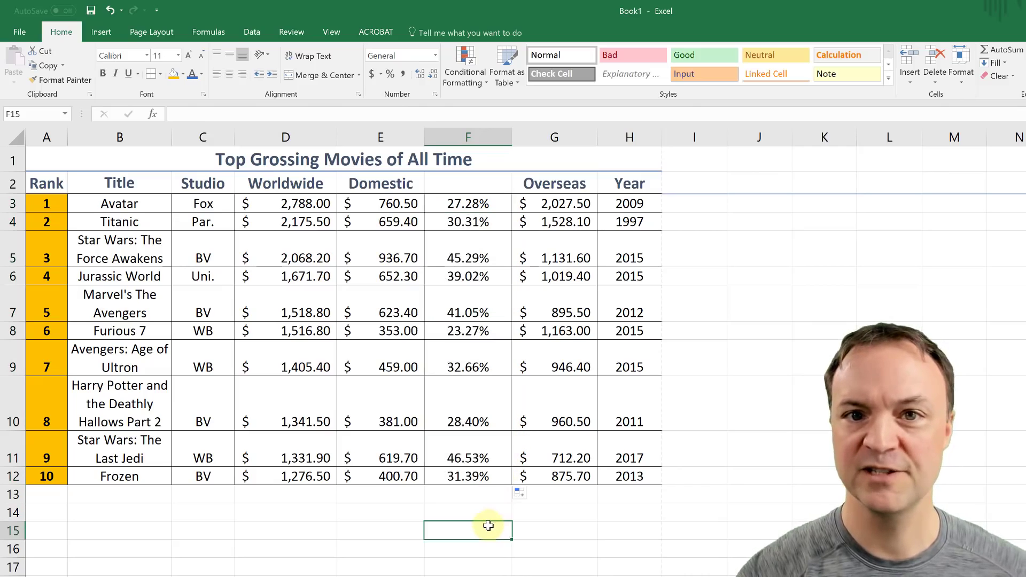
pyautogui.click(477, 222)
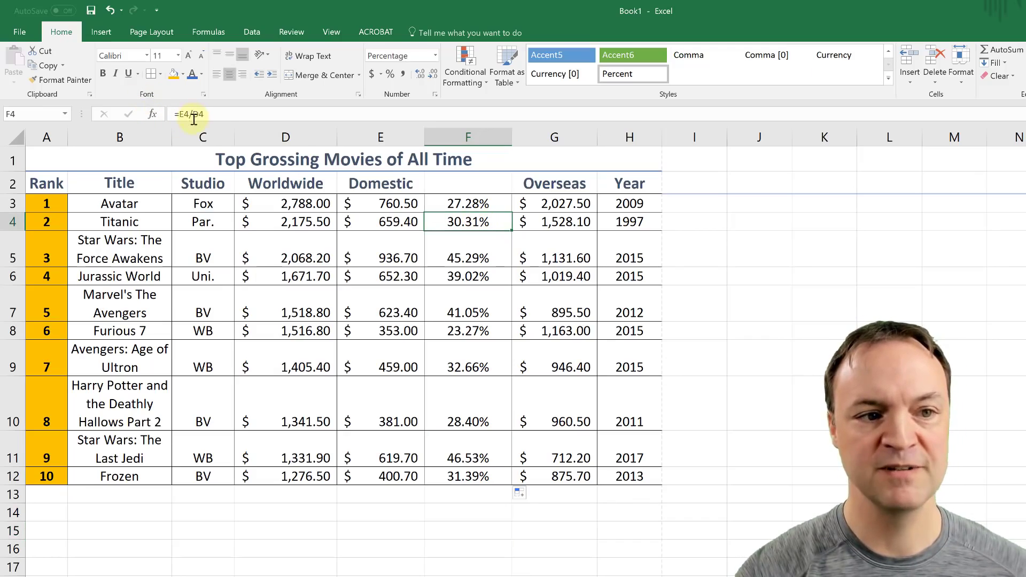
pyautogui.click(466, 258)
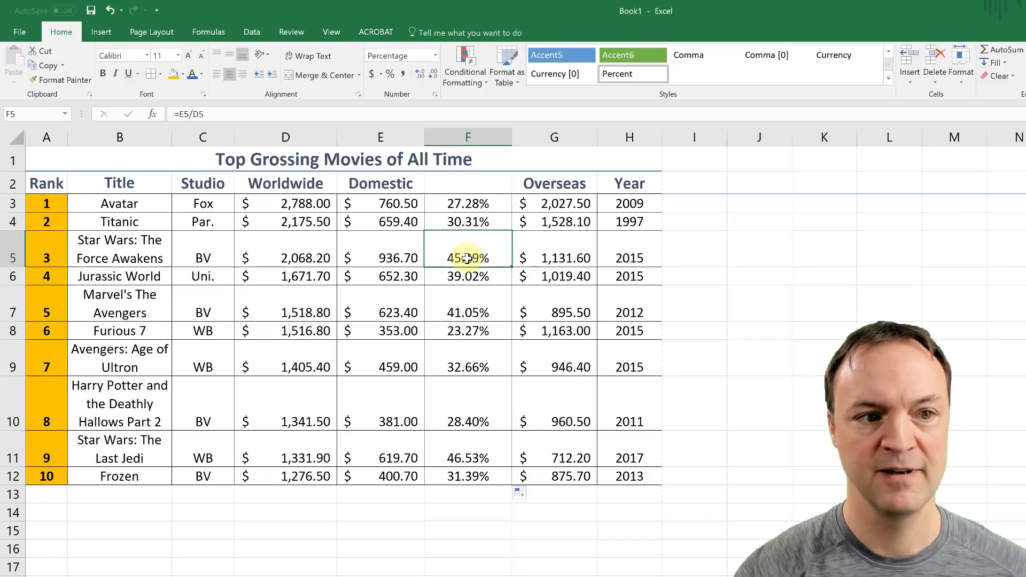
pyautogui.click(481, 282)
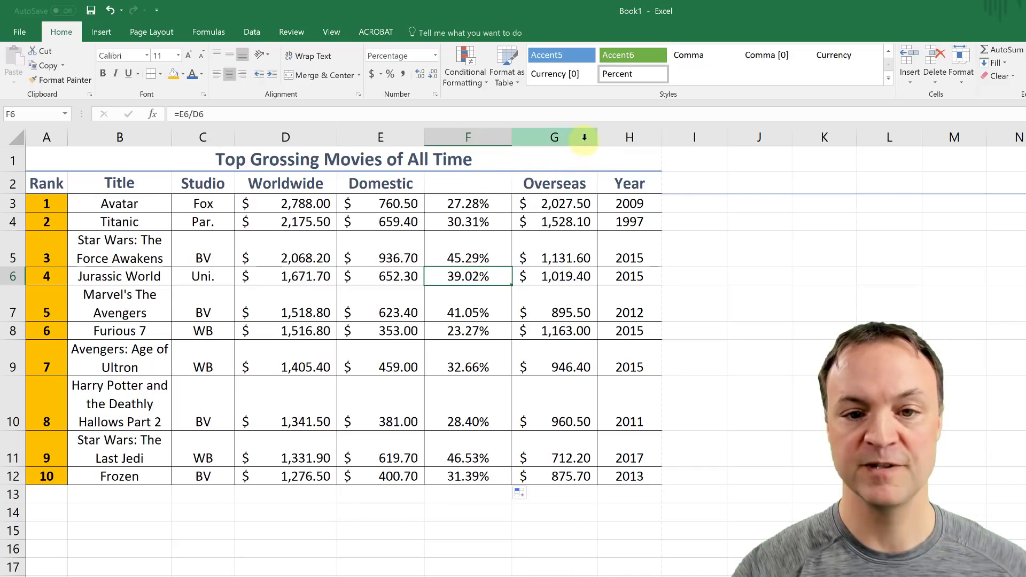
# Insert an empty column between the Overseas and Year columns and select its cell H3
pyautogui.click(623, 140)
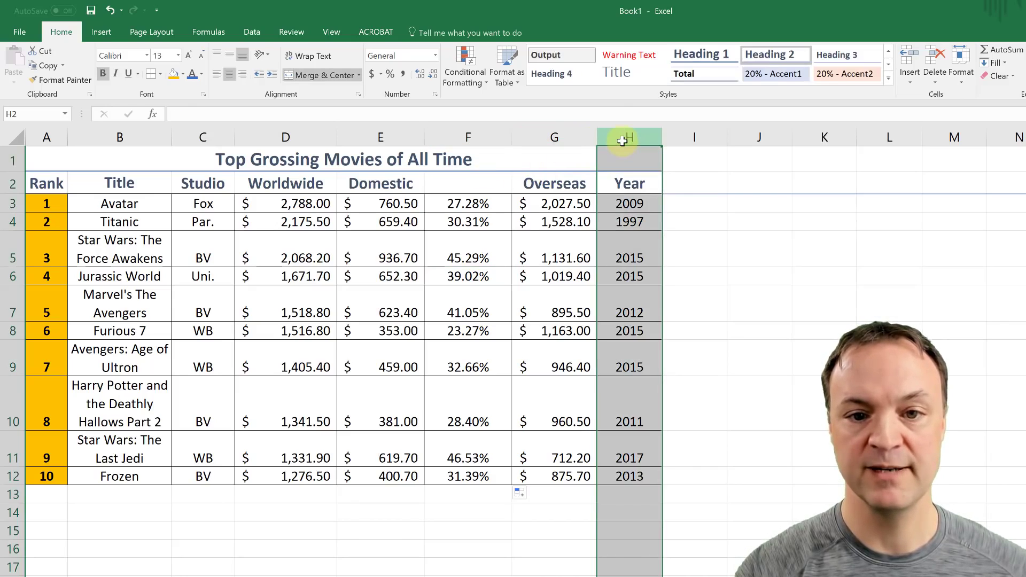
pyautogui.rightClick(623, 139)
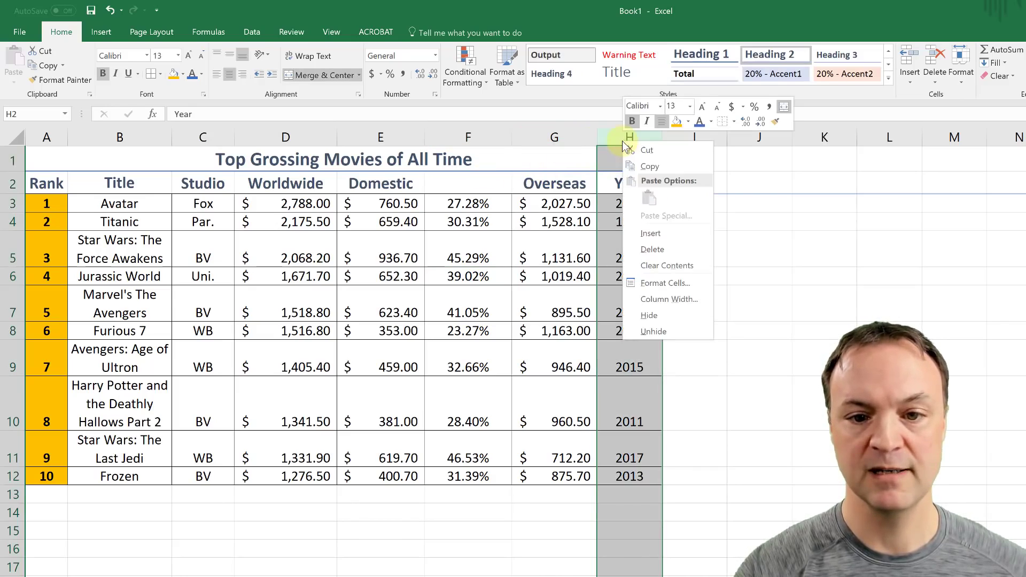
pyautogui.click(659, 231)
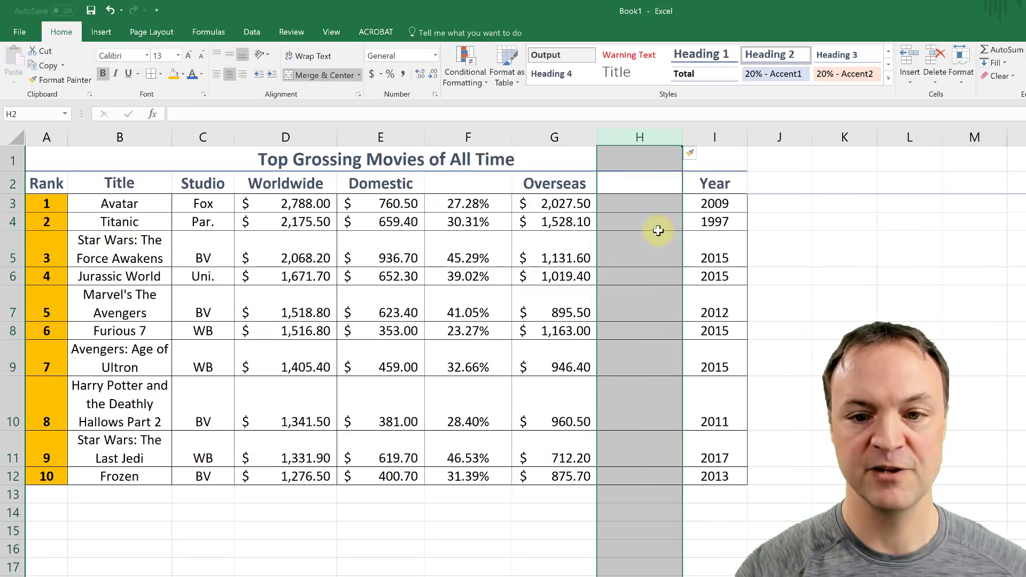
pyautogui.click(637, 206)
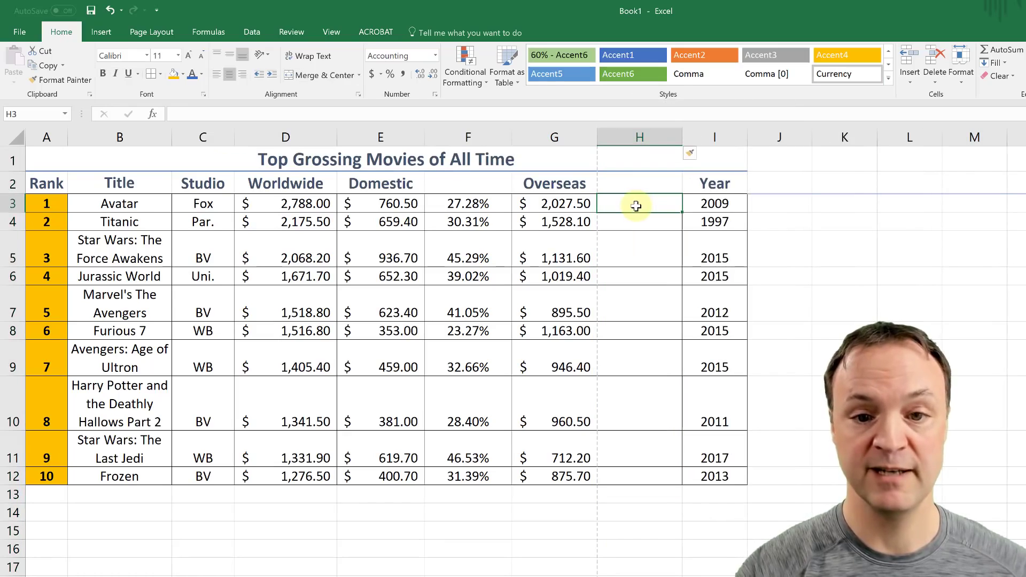
# Enter a formula in H3 that divides Avatar's overseas gross by its worldwide gross, =G3/D3
pyautogui.doubleClick(636, 206)
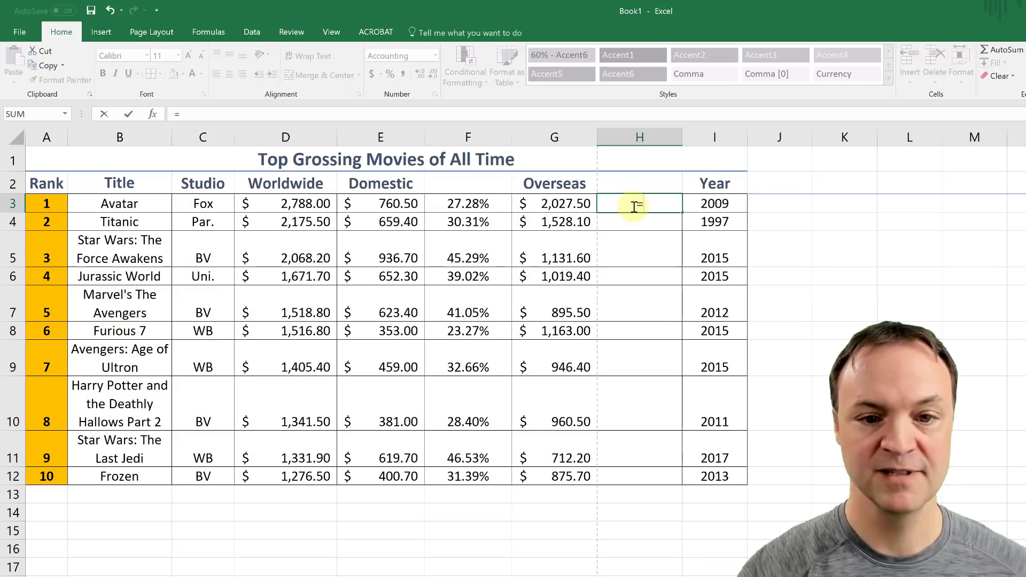
pyautogui.write('=')
pyautogui.click(550, 205)
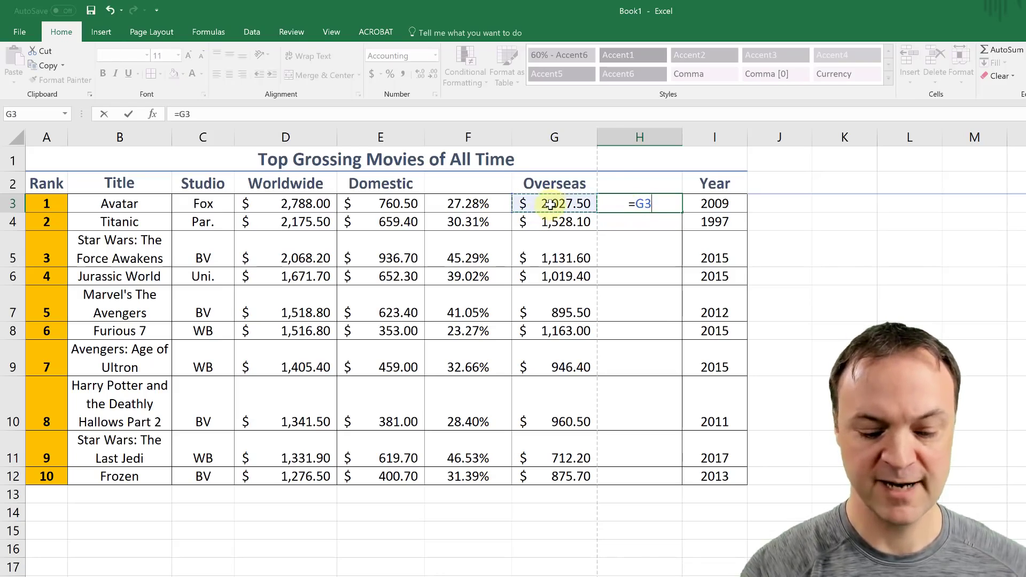
pyautogui.write('/')
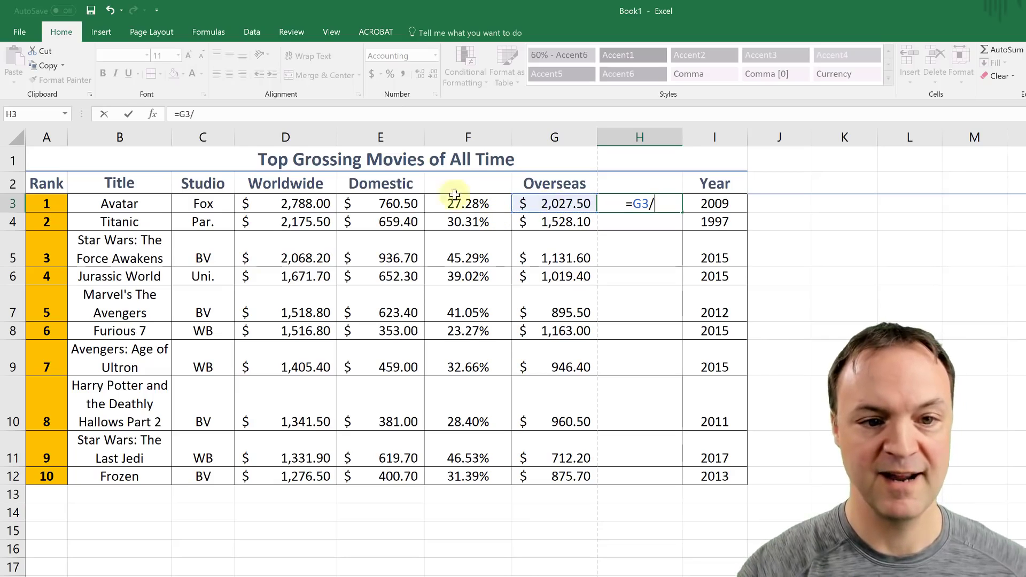
pyautogui.click(317, 205)
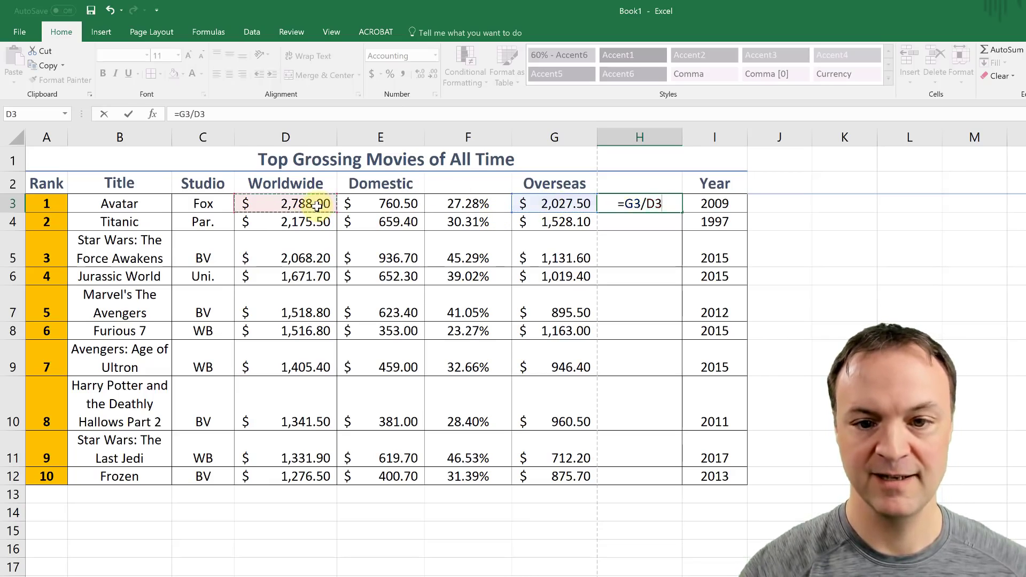
pyautogui.press('Return')
# Format H3 as a percentage with two decimal places and fill its formula down through H12
pyautogui.click(654, 204)
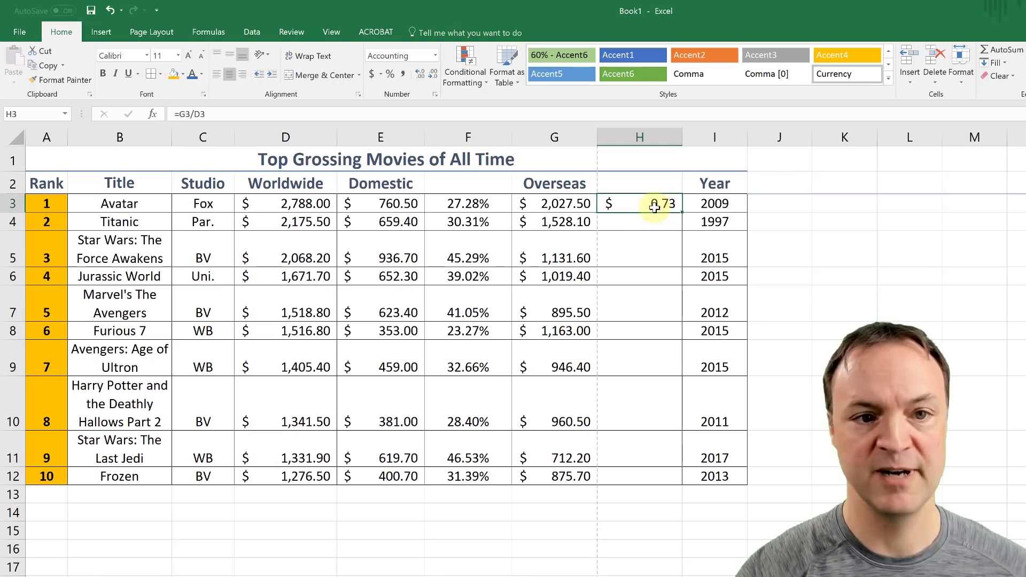
pyautogui.click(393, 77)
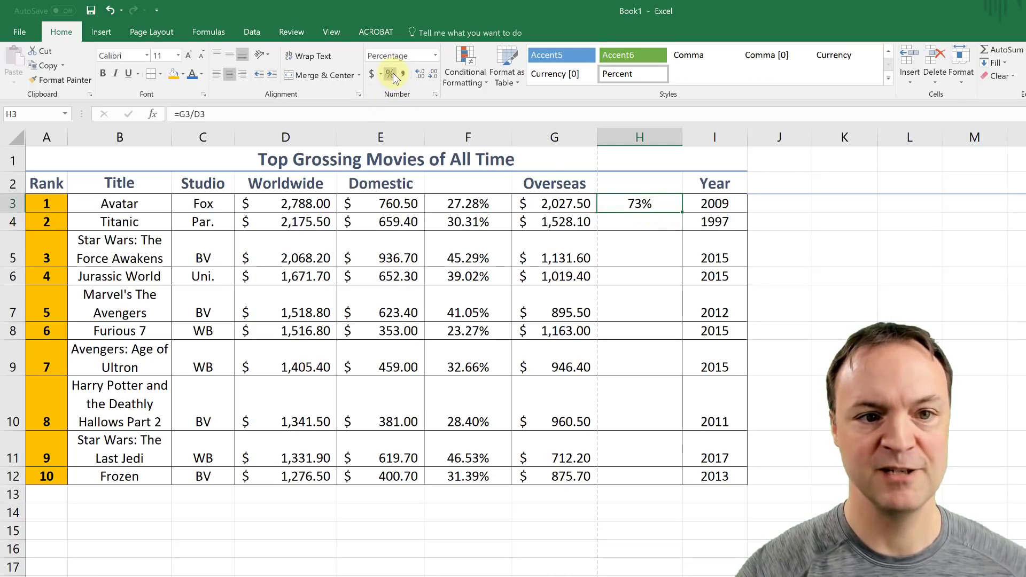
pyautogui.click(434, 94)
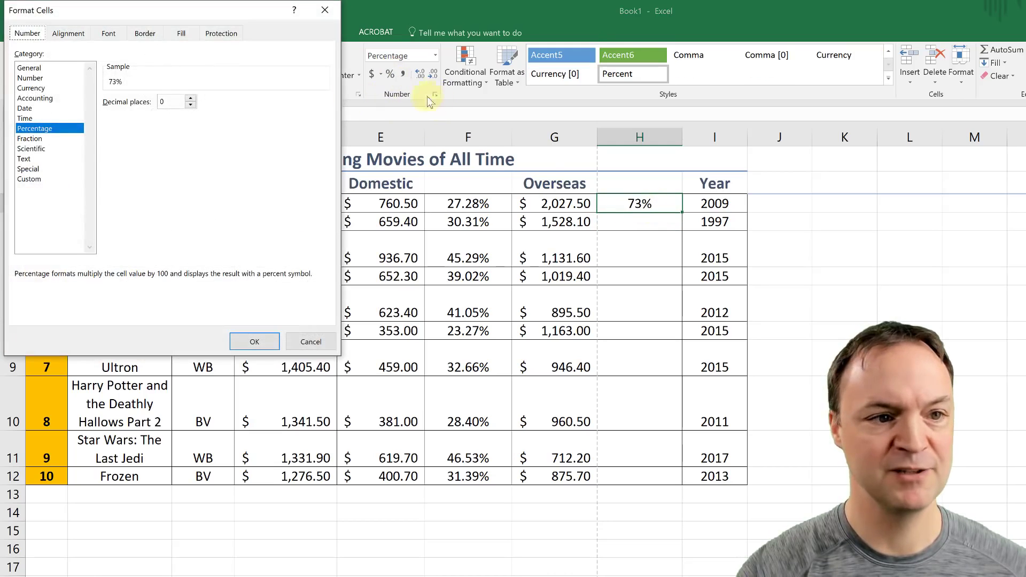
pyautogui.click(190, 98)
pyautogui.click(190, 98)
pyautogui.click(254, 341)
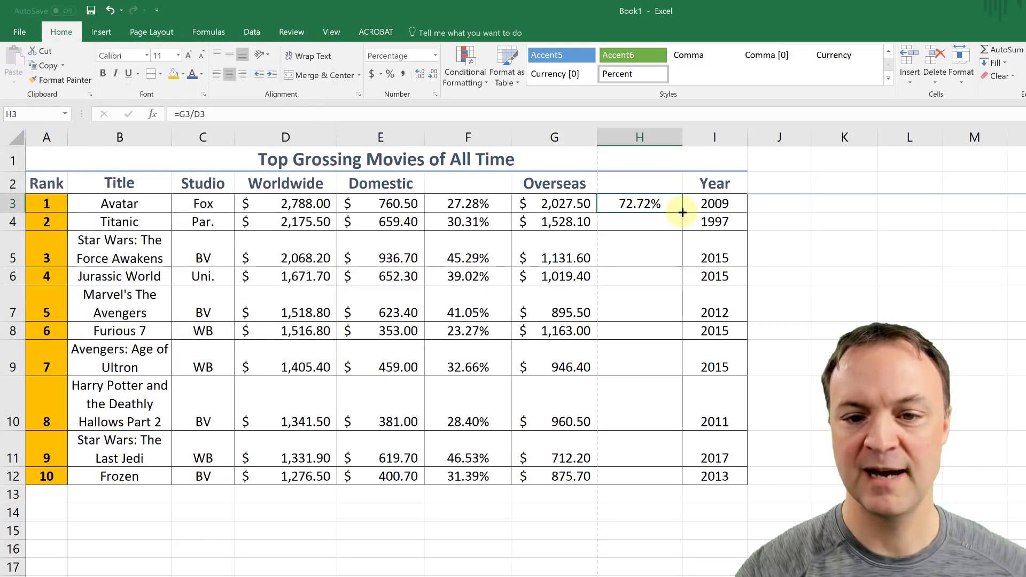
pyautogui.moveTo(682, 212); pyautogui.dragTo(678, 500)
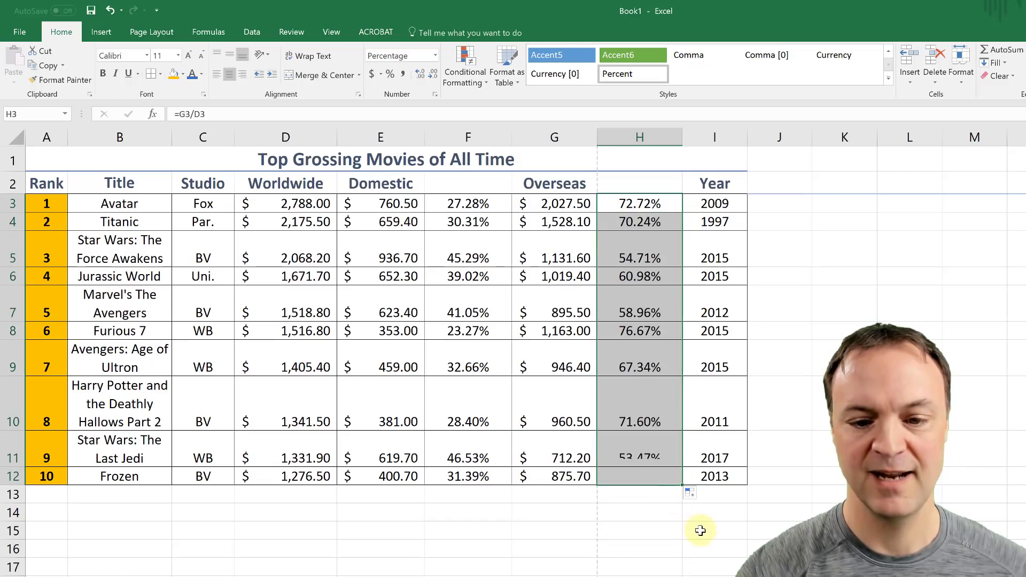
pyautogui.click(756, 542)
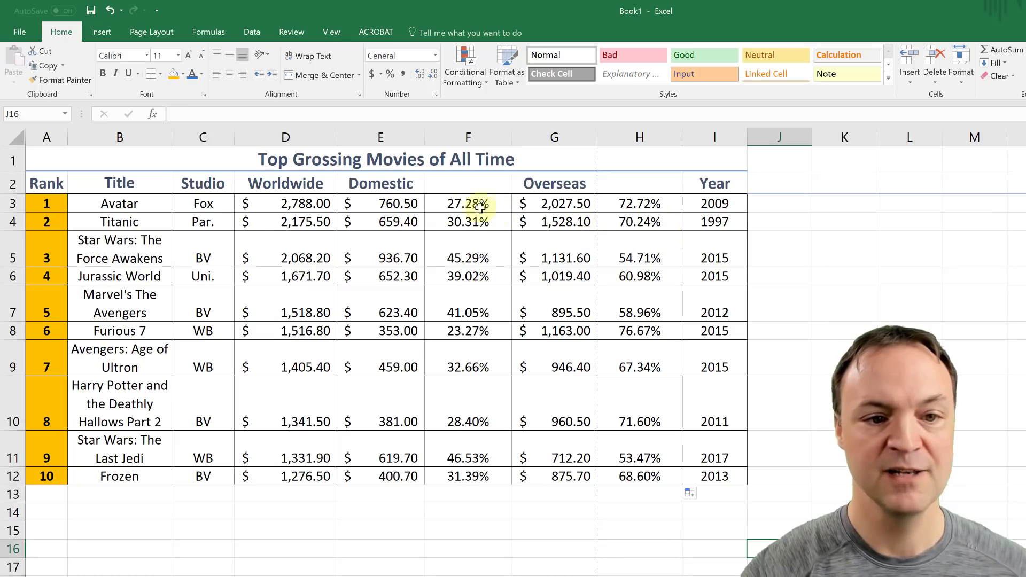
# Change Avatar's domestic gross in E3 to 900 and check the recalculated percentage in F3
pyautogui.doubleClick(394, 205)
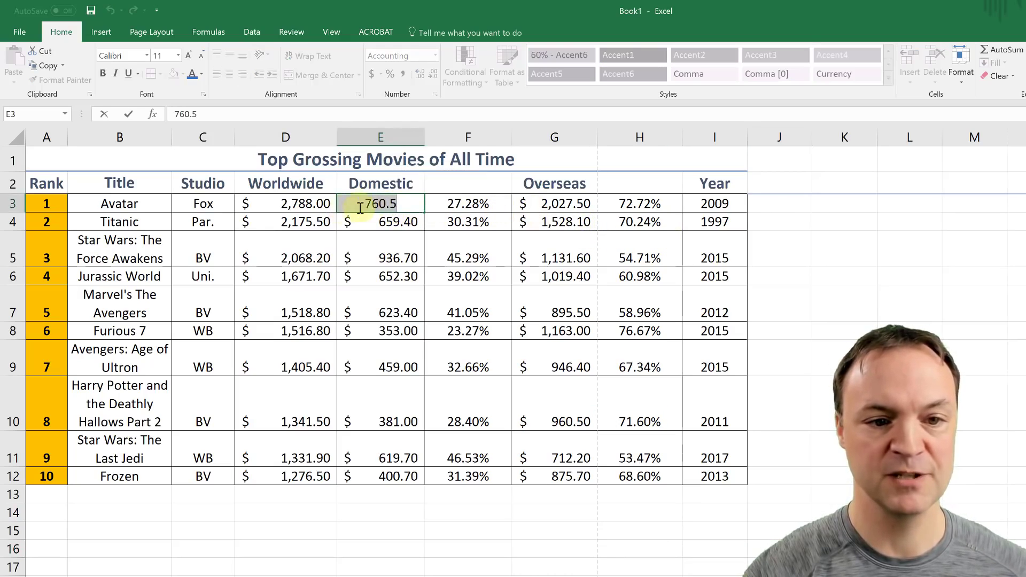
pyautogui.moveTo(345, 205); pyautogui.dragTo(343, 205)
pyautogui.write('900')
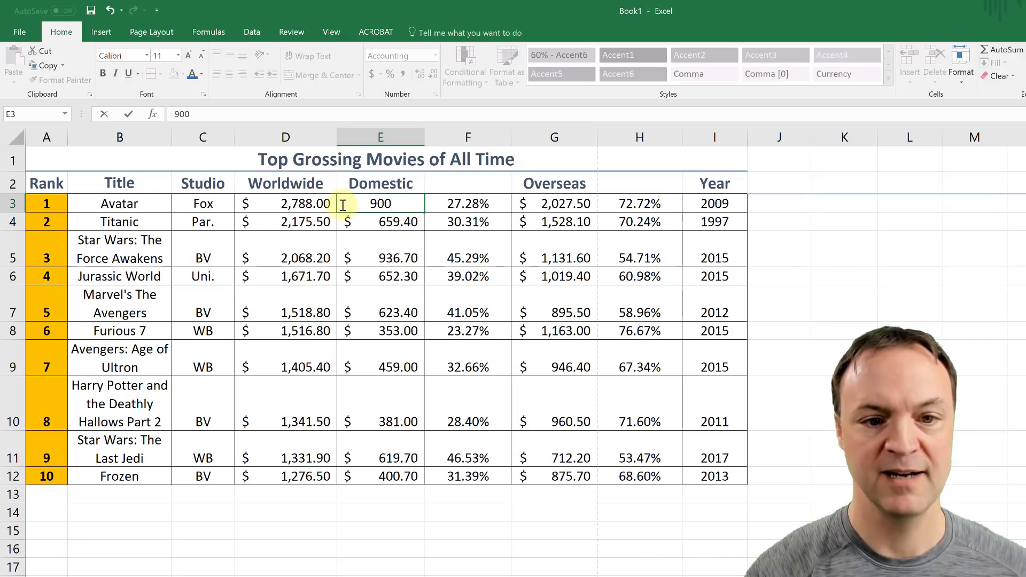
pyautogui.press('Return')
pyautogui.click(468, 205)
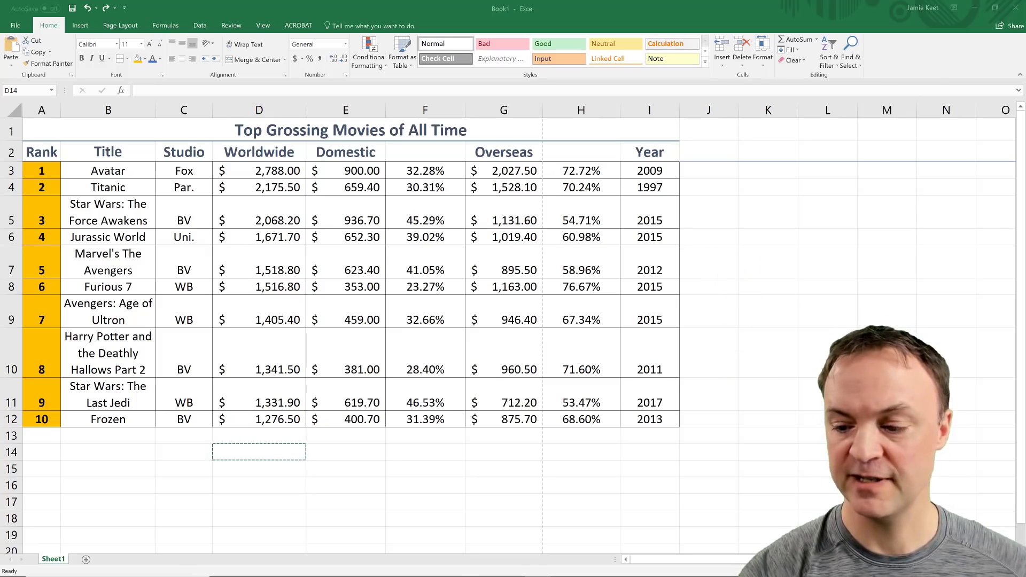
# Freeze the worksheet's first column so the Rank values stay visible when moving sideways
pyautogui.scroll(5, 513, 327)
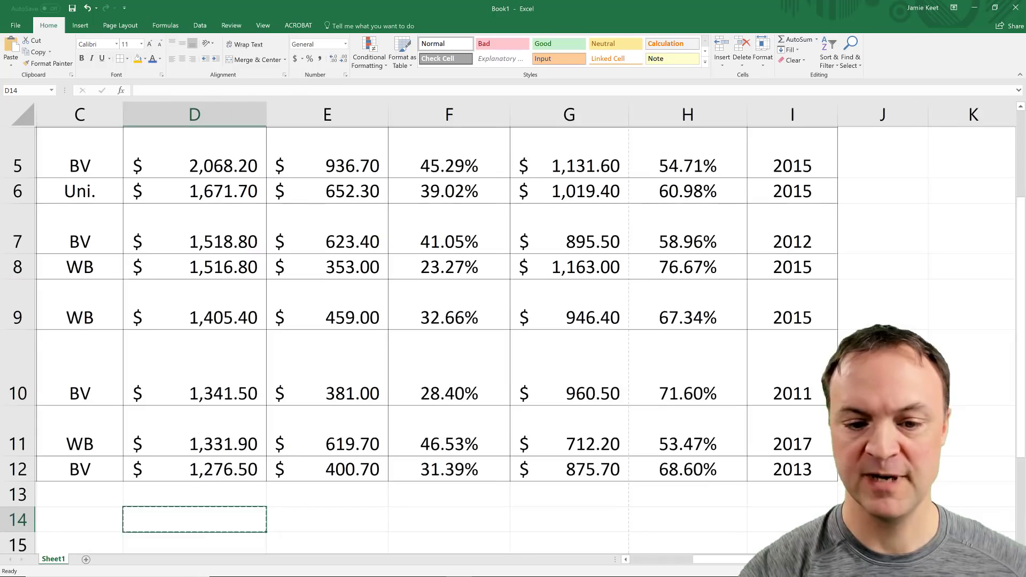
pyautogui.moveTo(703, 556); pyautogui.dragTo(647, 563)
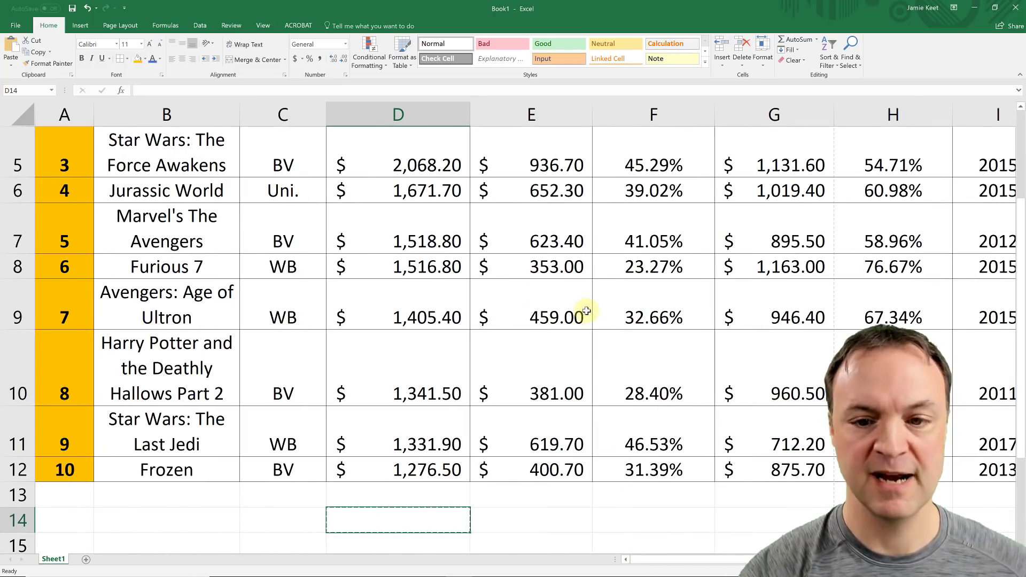
pyautogui.scroll(2, 586, 310)
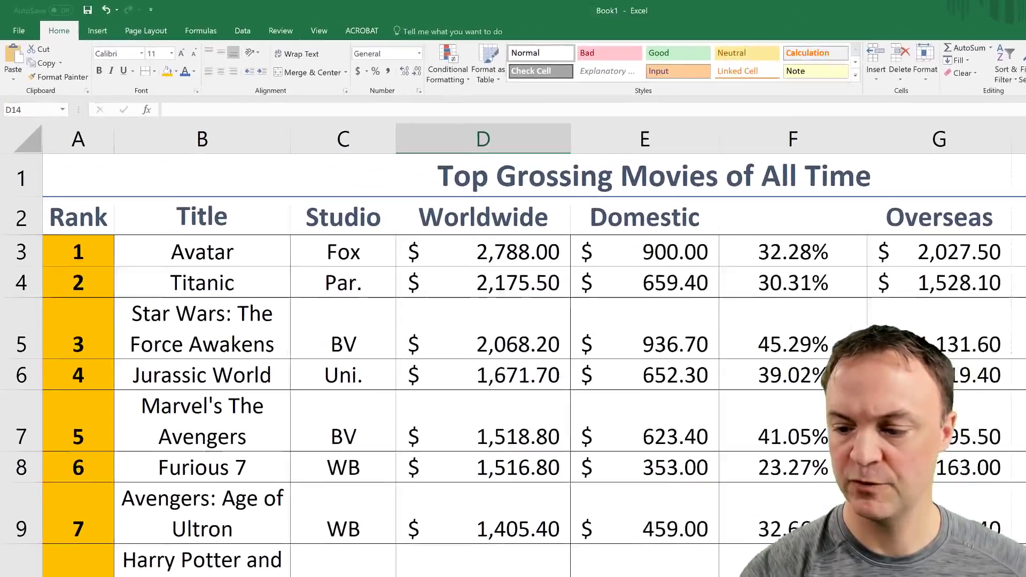
pyautogui.scroll(2, 513, 352)
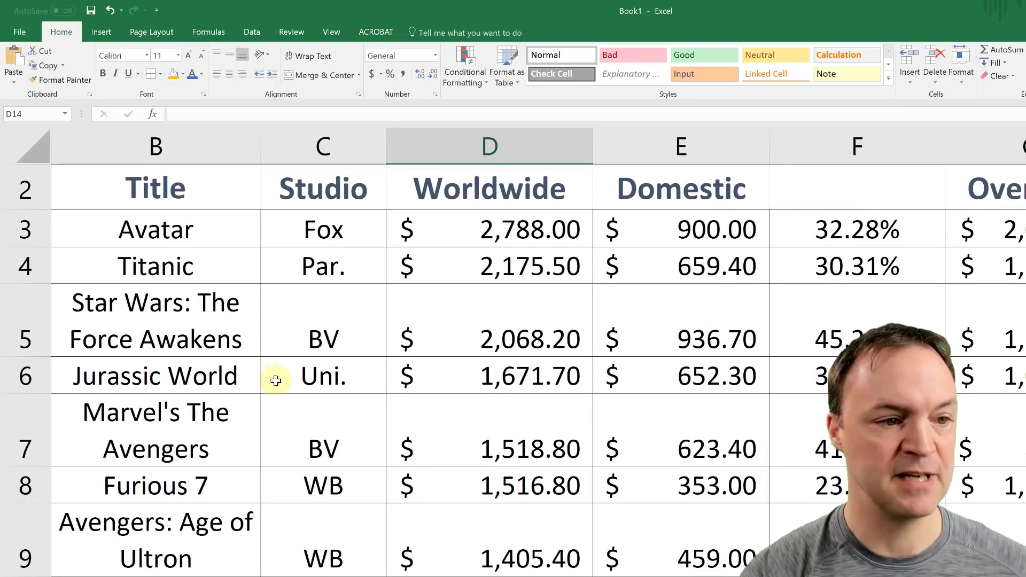
pyautogui.scroll(1, 240, 371)
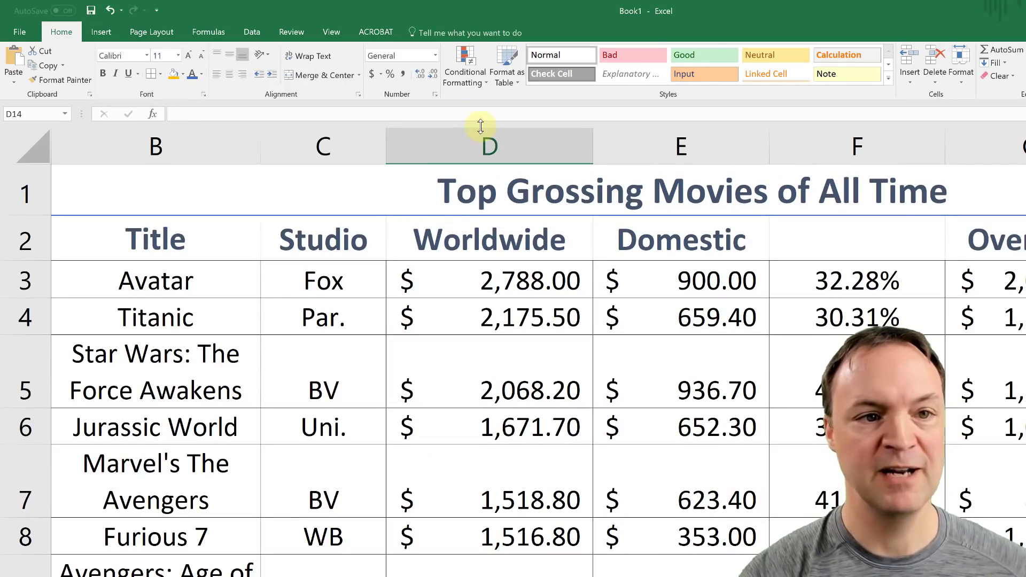
pyautogui.click(330, 32)
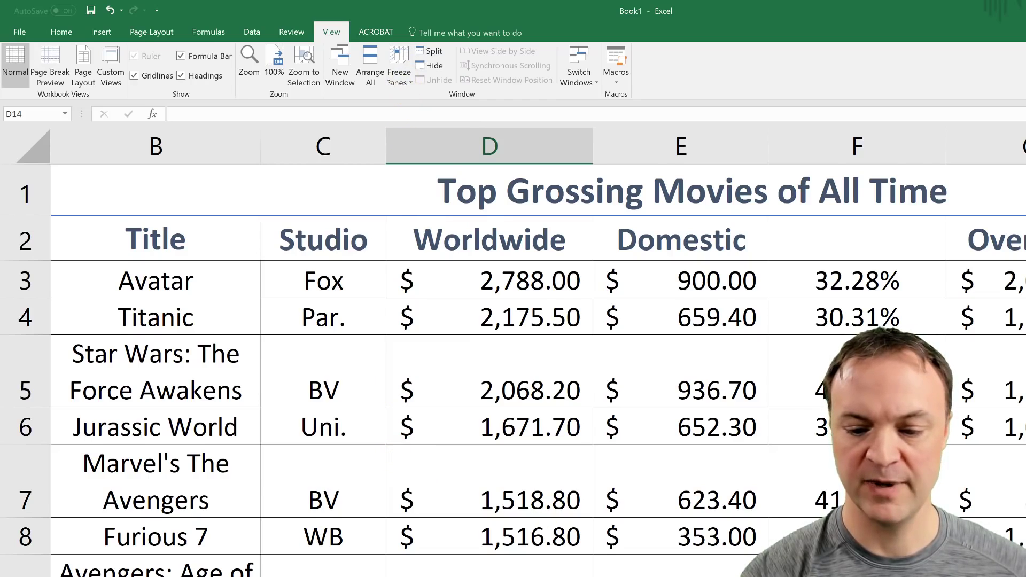
pyautogui.hscroll(-1, 513, 353)
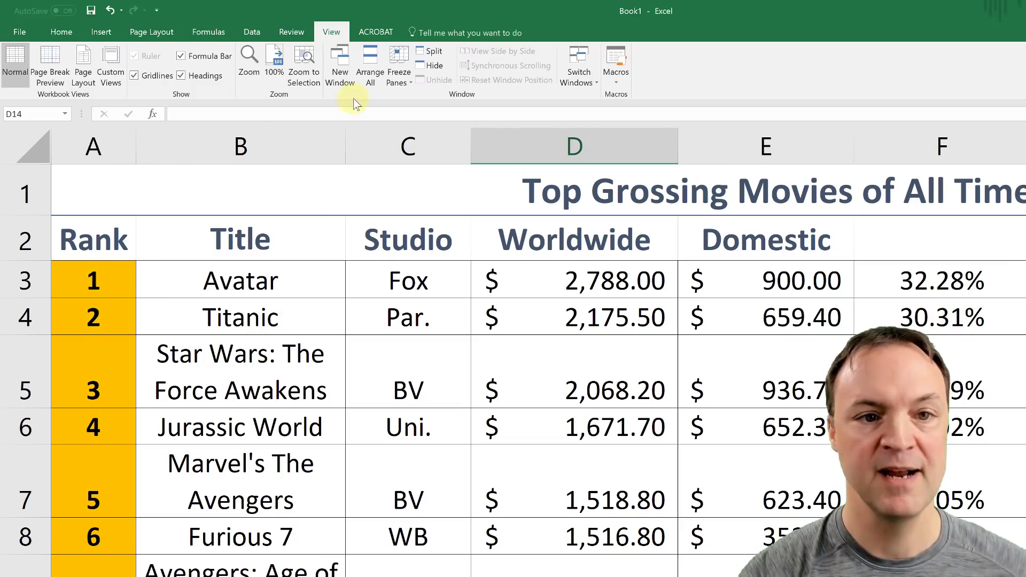
pyautogui.click(407, 83)
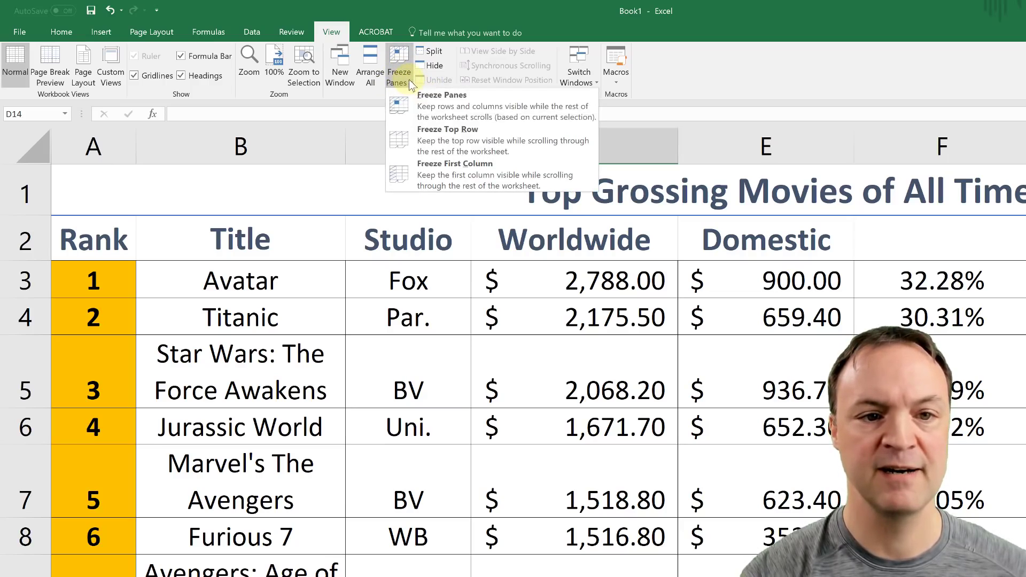
pyautogui.click(496, 169)
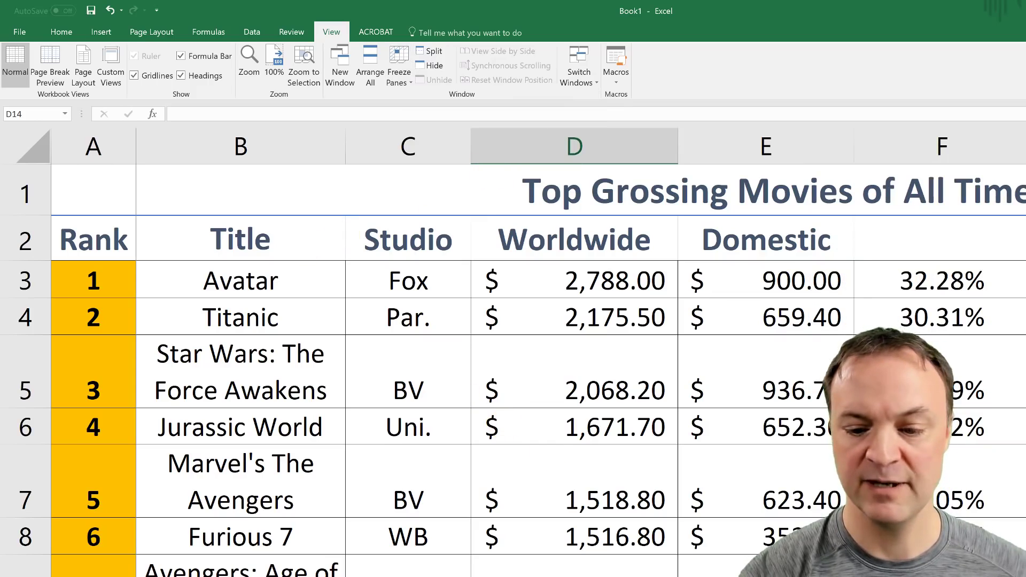
# Check that the Rank column stays in place across the table's width, and unfreeze the panes
pyautogui.hscroll(5, 581, 352)
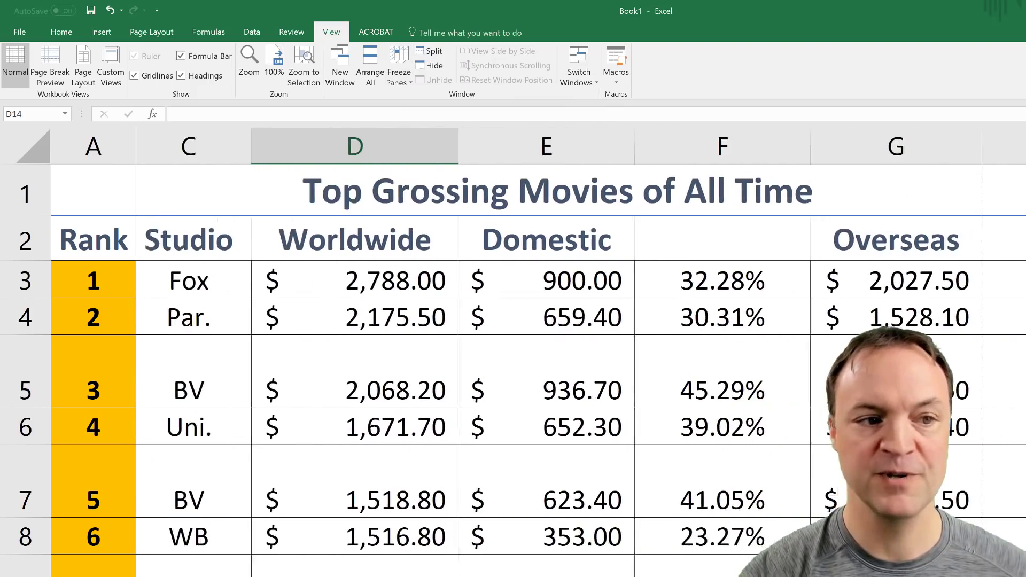
pyautogui.hscroll(5, 581, 352)
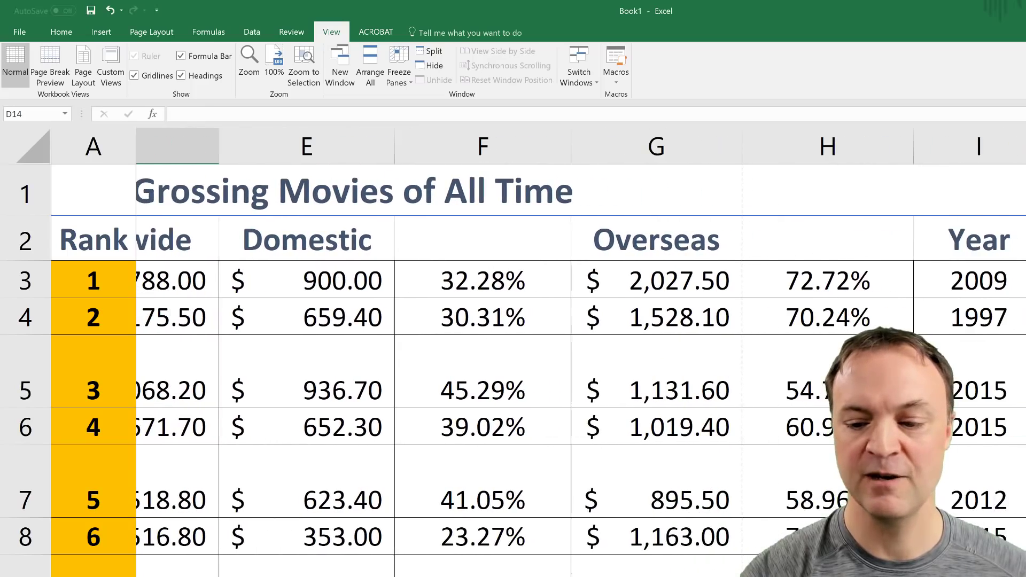
pyautogui.hscroll(2, 581, 353)
pyautogui.hscroll(1, 556, 357)
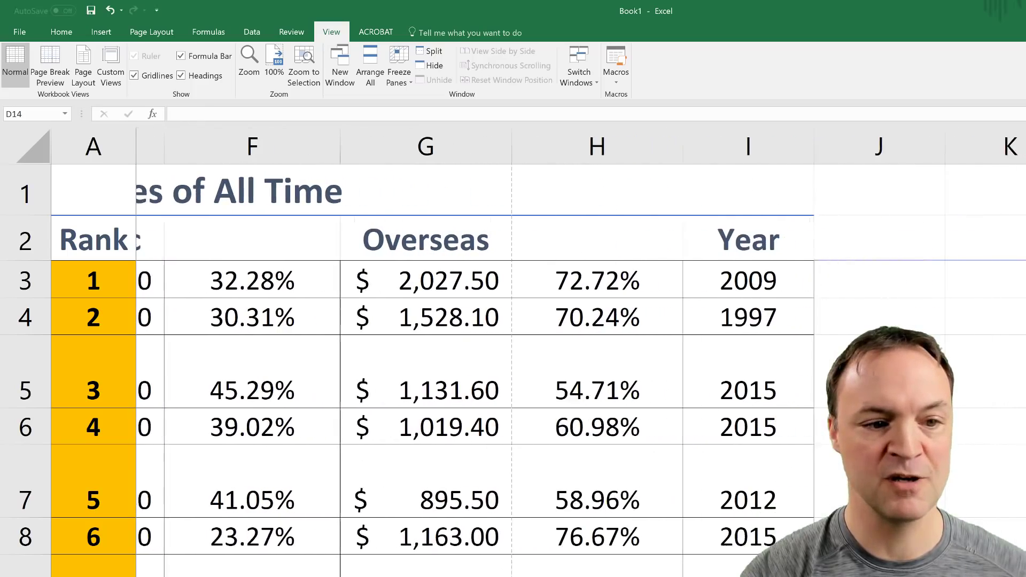
pyautogui.hscroll(-4, 504, 348)
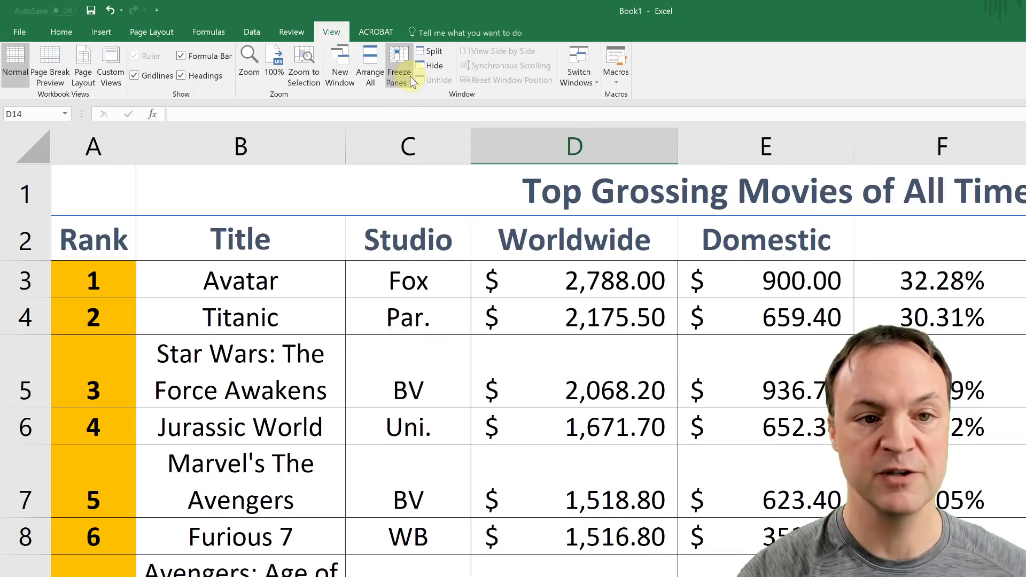
pyautogui.click(397, 69)
pyautogui.click(428, 110)
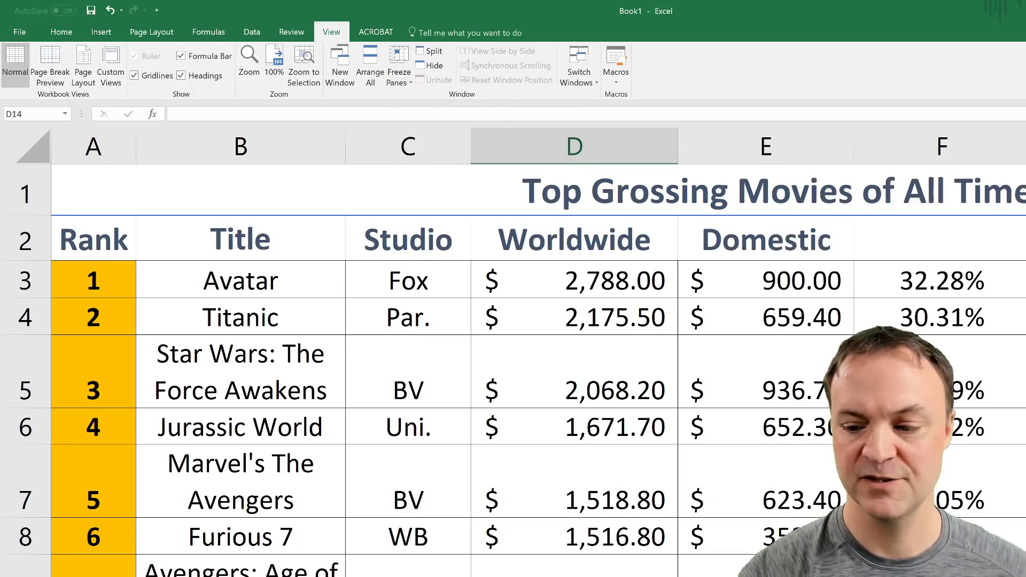
# Enter the label Total in C14 below the table and select the adjacent cell D14
pyautogui.scroll(-5, 513, 353)
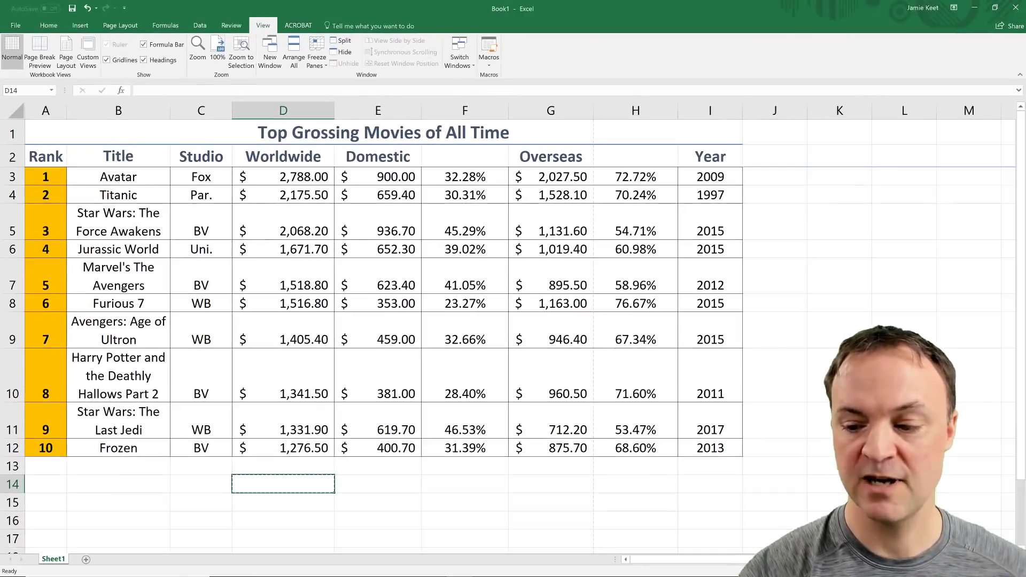
pyautogui.scroll(-1, 513, 342)
pyautogui.scroll(-2, 513, 412)
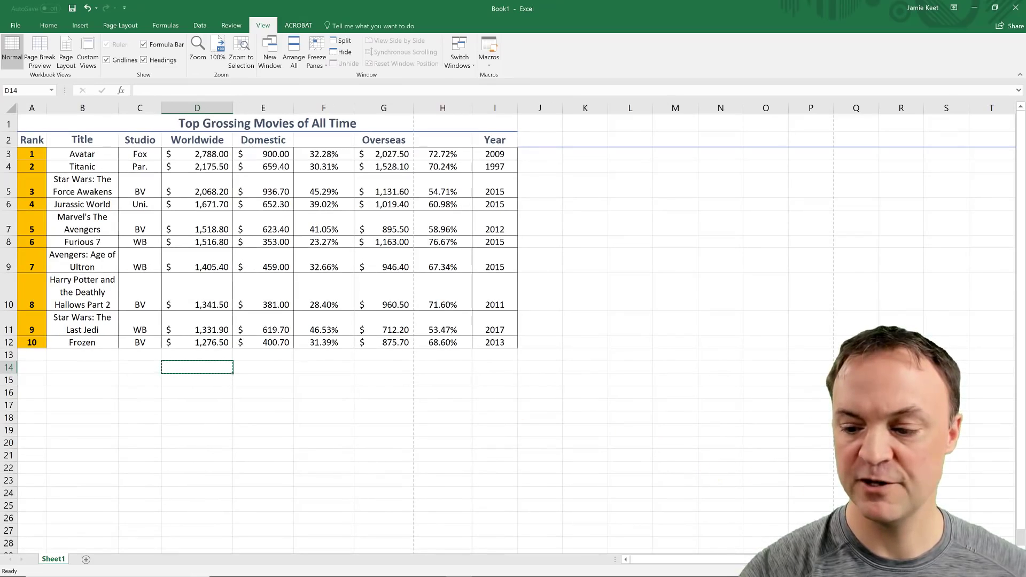
pyautogui.scroll(3, 652, 486)
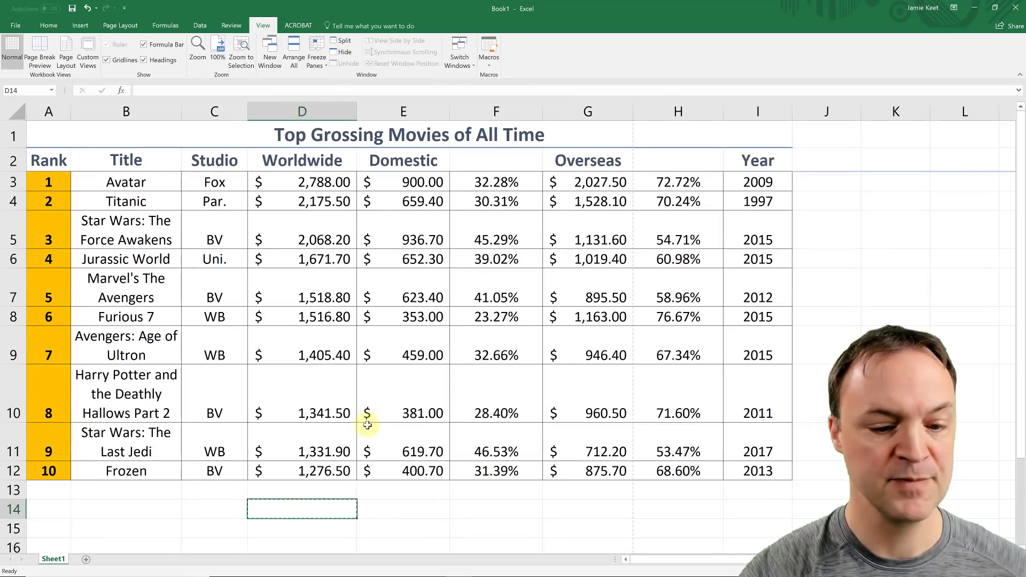
pyautogui.scroll(-1, 279, 453)
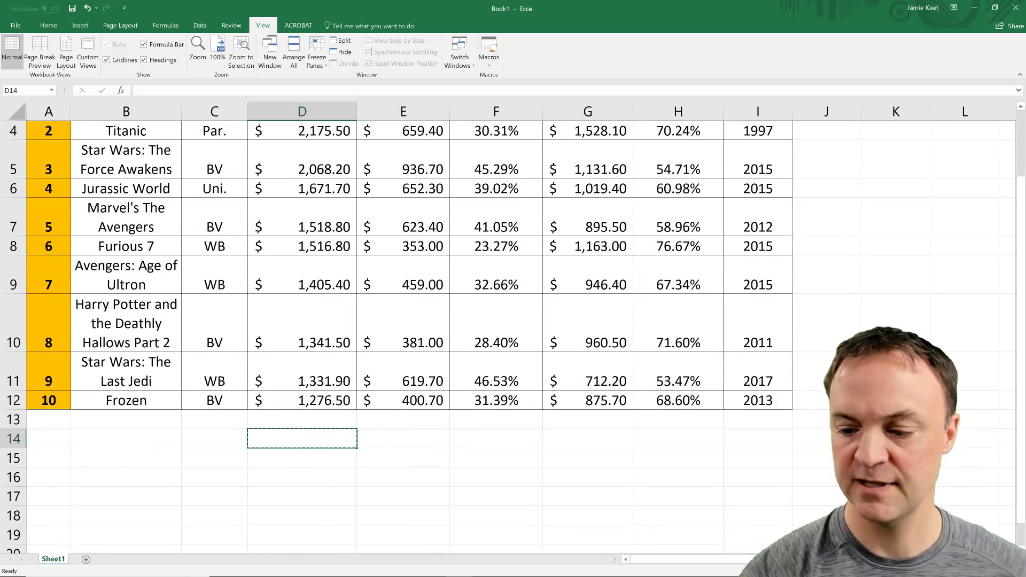
pyautogui.scroll(1, 513, 337)
pyautogui.scroll(-1, 513, 337)
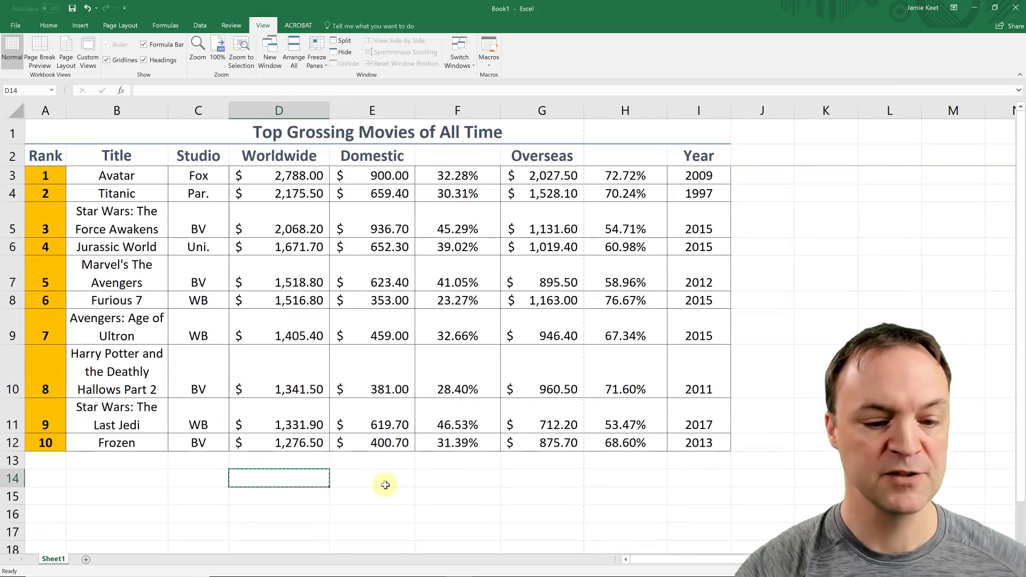
pyautogui.click(211, 477)
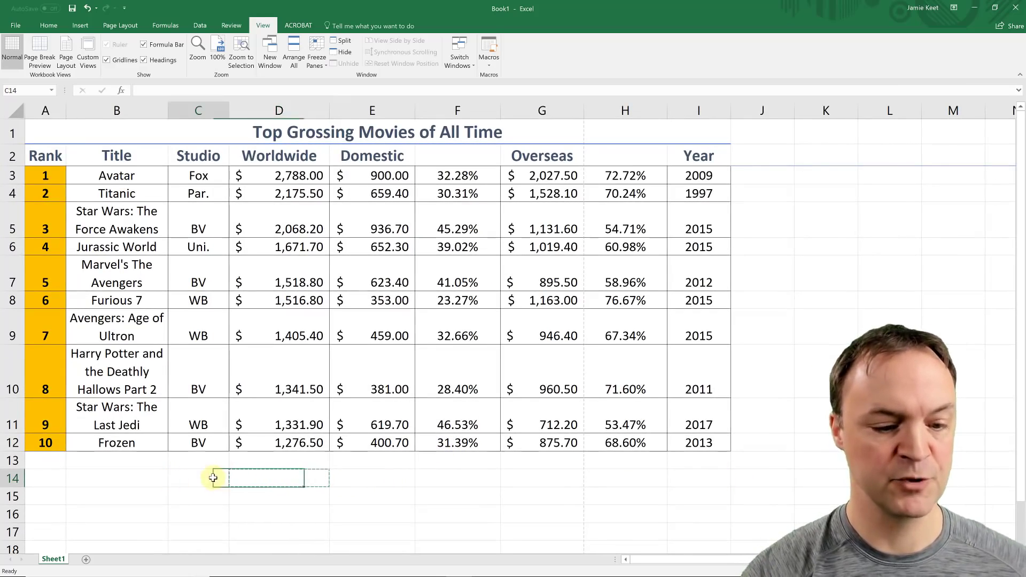
pyautogui.write('Total')
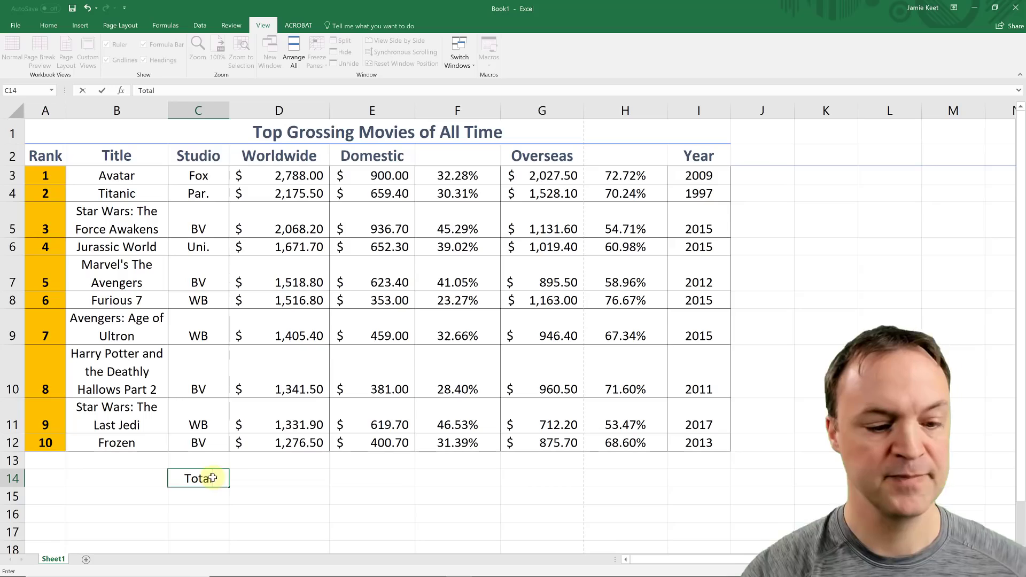
pyautogui.click(276, 475)
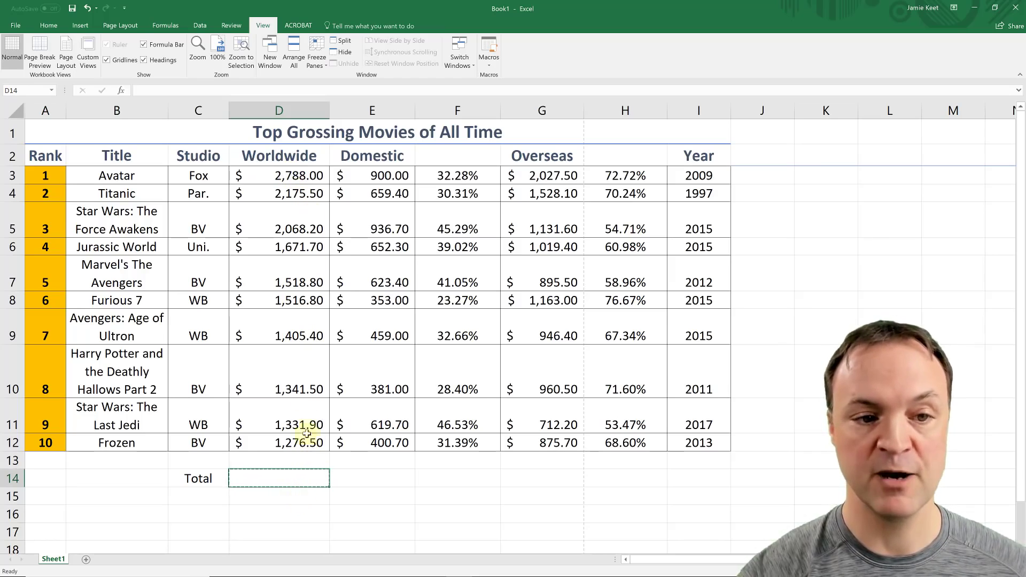
# Try adding the first three Worldwide grosses in D14 with the formula =D3+D4+D5, and clear the cell
pyautogui.write('=')
pyautogui.click(302, 179)
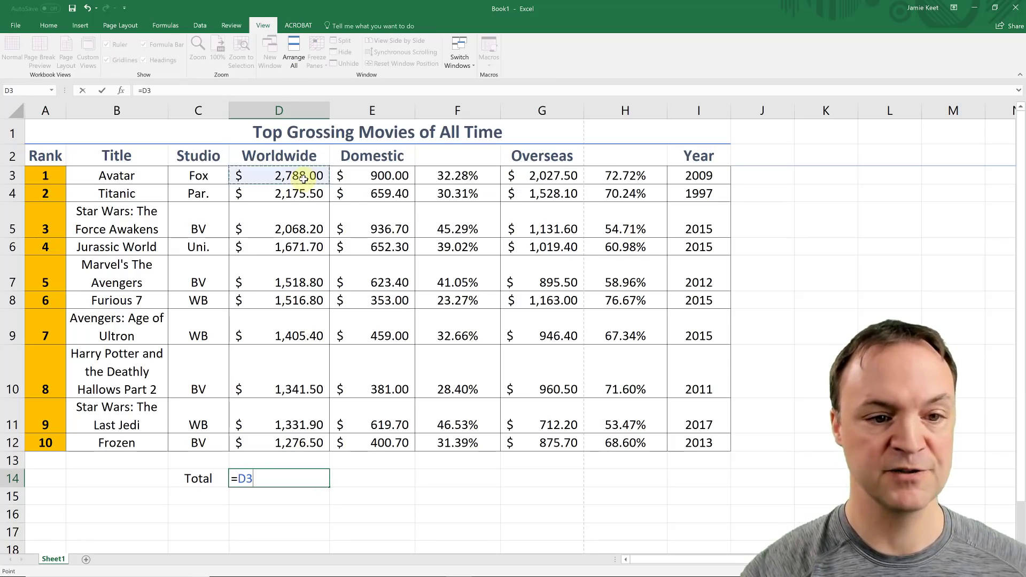
pyautogui.write('+')
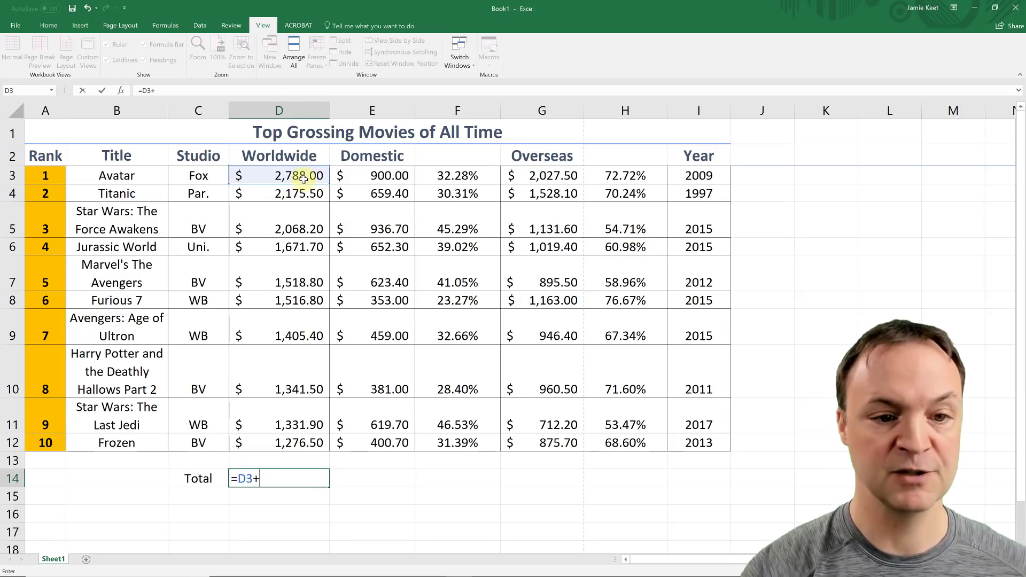
pyautogui.click(310, 193)
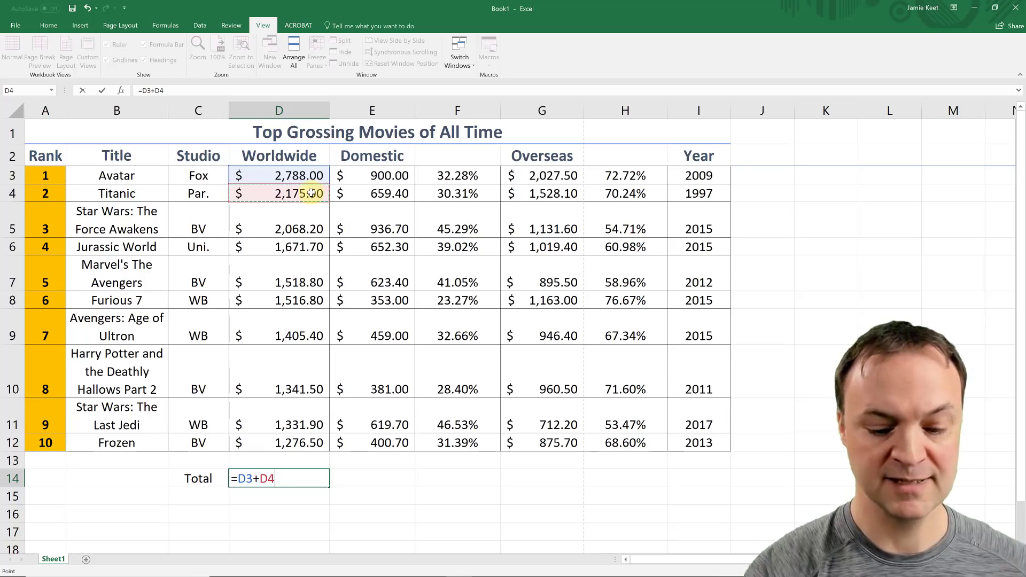
pyautogui.write('+')
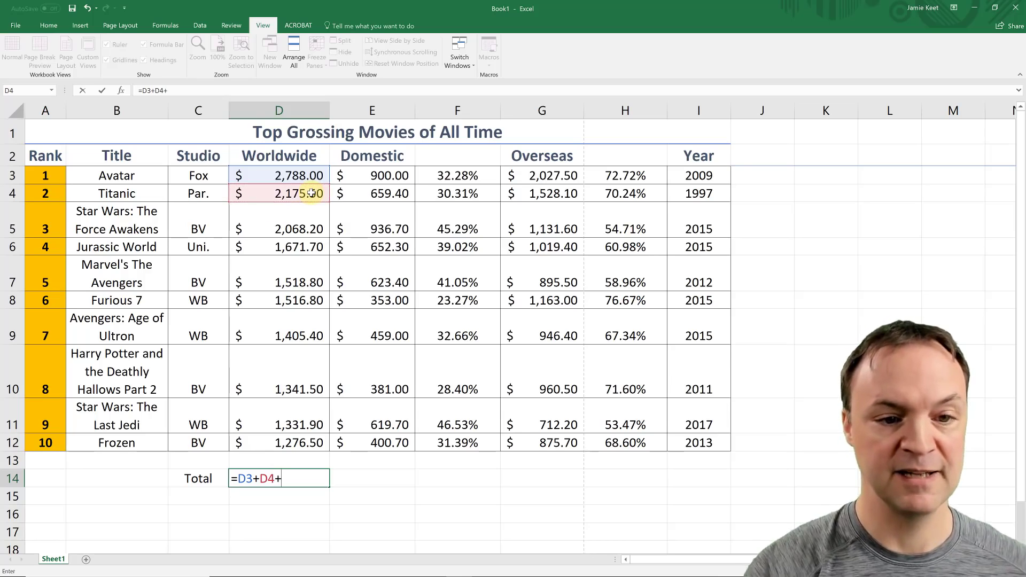
pyautogui.click(297, 224)
pyautogui.press('Return')
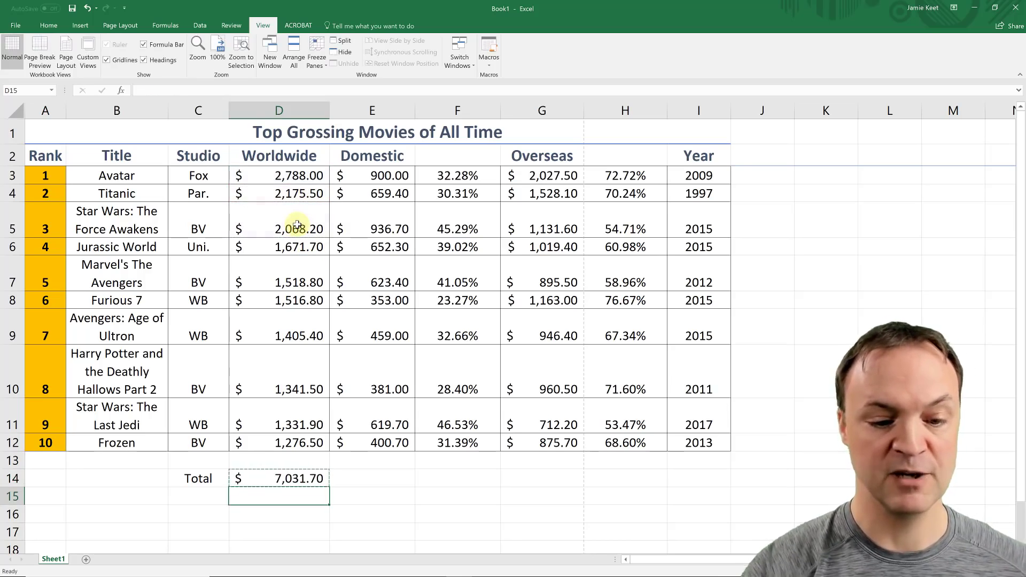
pyautogui.click(291, 479)
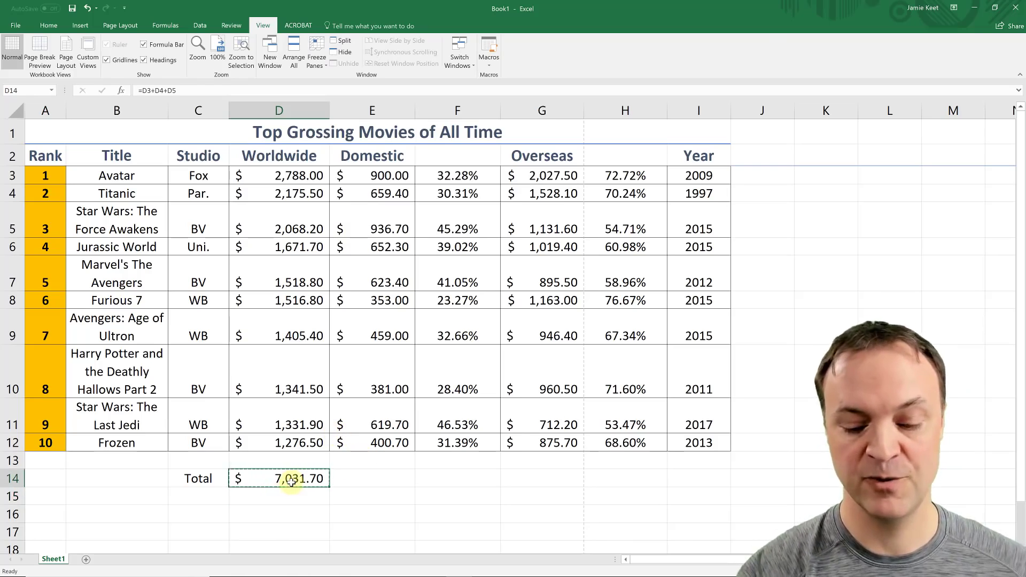
pyautogui.press('Delete')
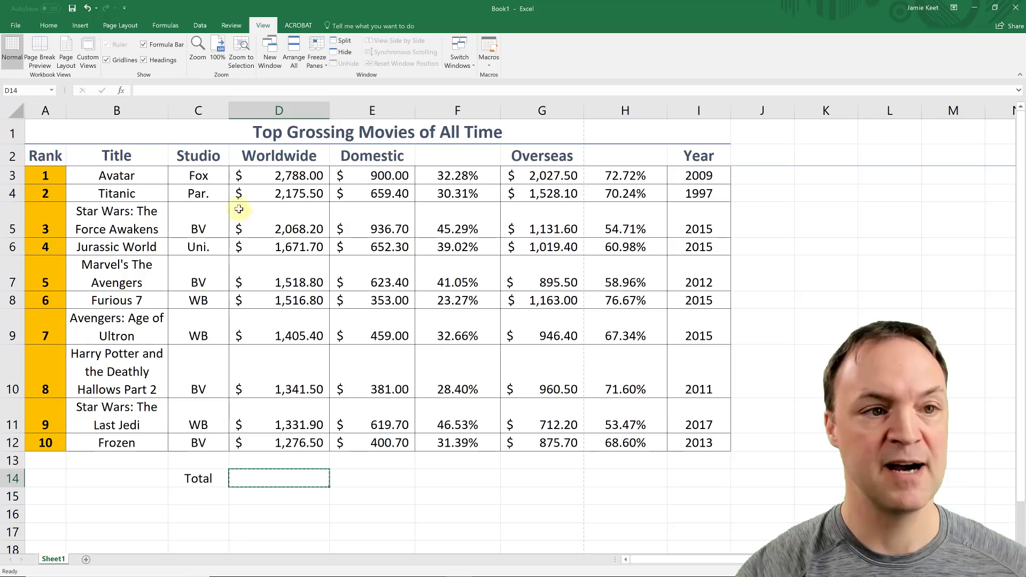
# Insert an AutoSum formula in D14 that totals the Worldwide grosses in D3:D12
pyautogui.click(163, 24)
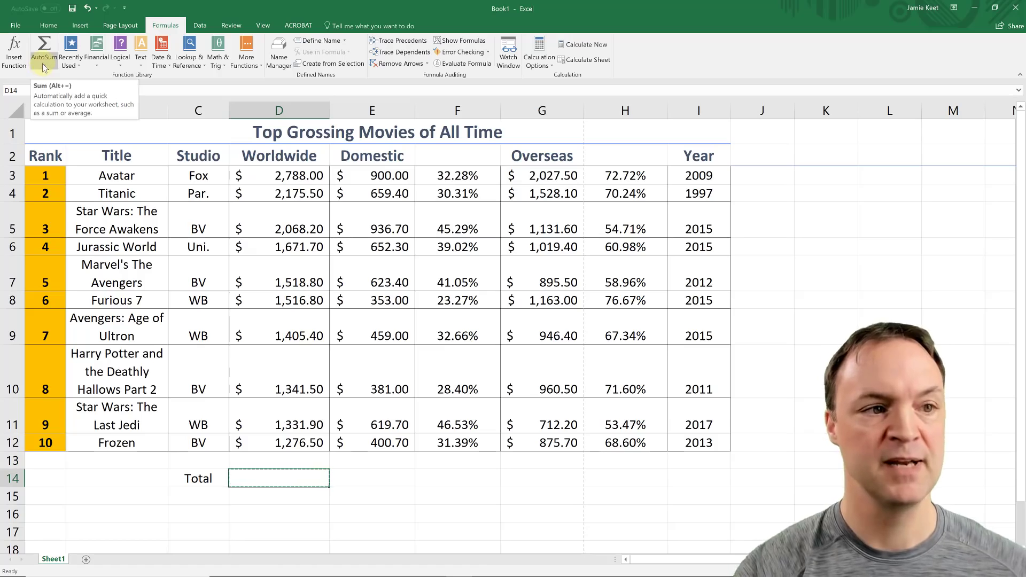
pyautogui.click(49, 25)
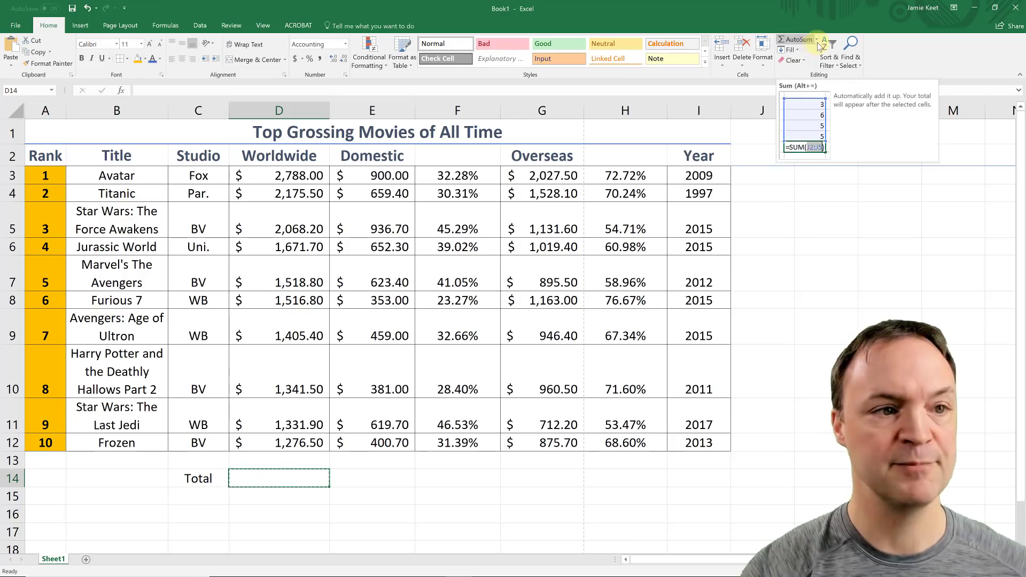
pyautogui.click(166, 27)
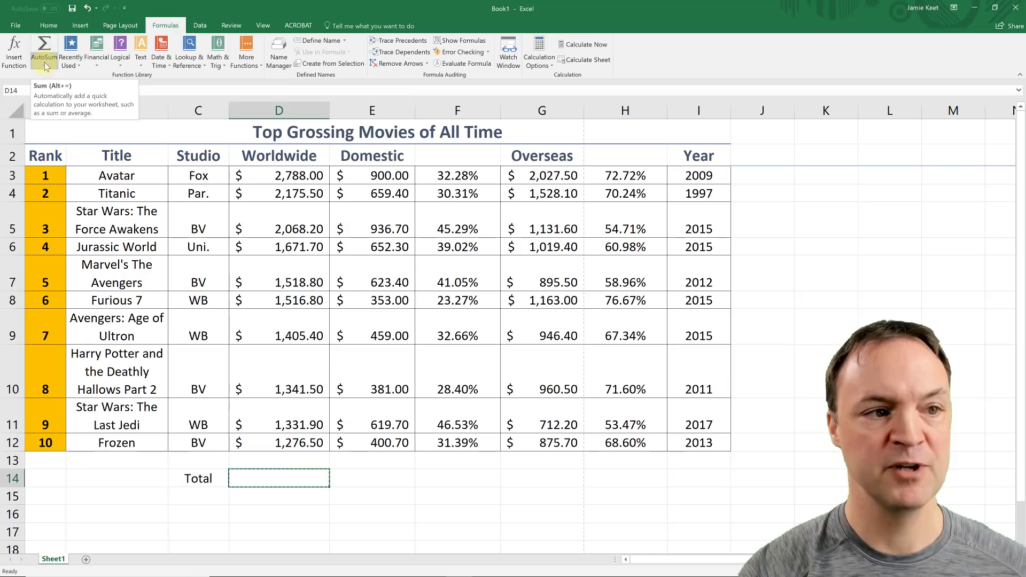
pyautogui.click(45, 47)
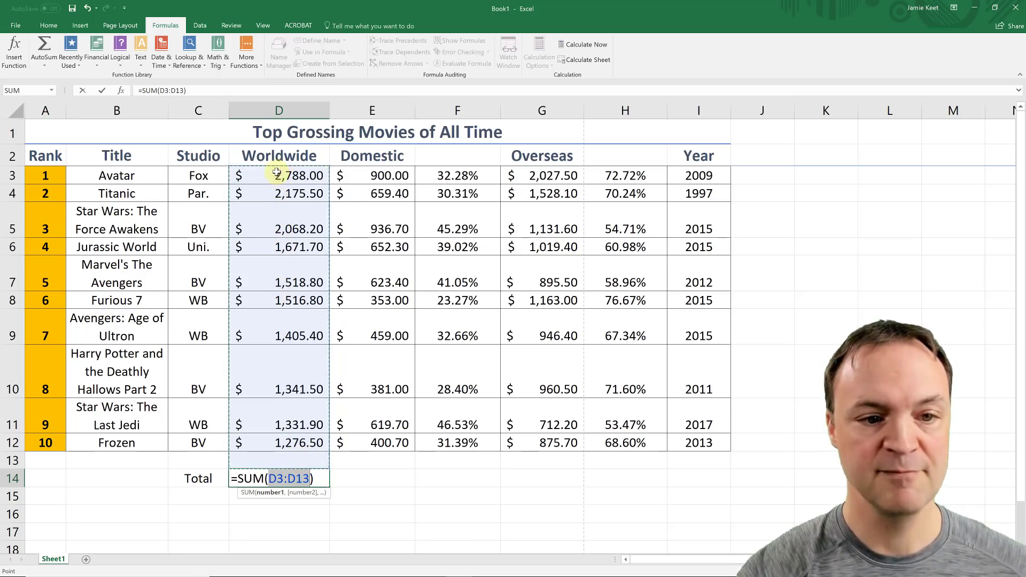
pyautogui.moveTo(276, 173); pyautogui.dragTo(268, 277)
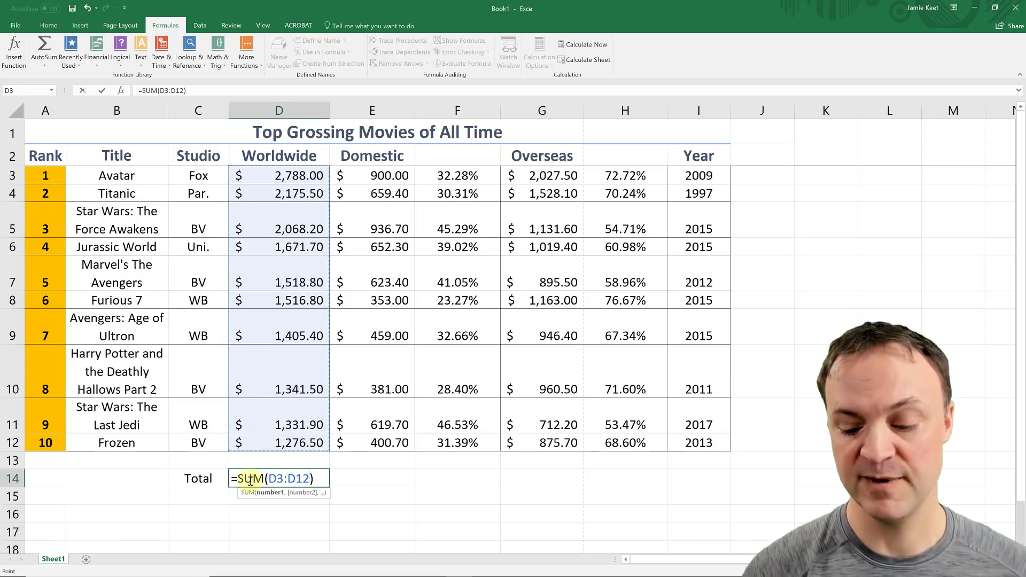
pyautogui.press('Return')
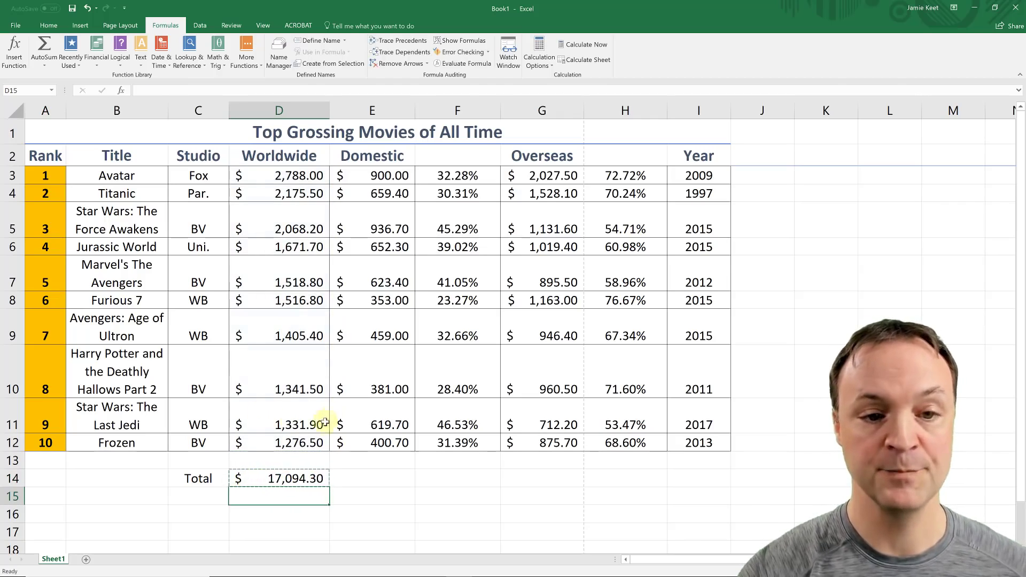
# Fill the Worldwide total formula from D14 into E14 to total the Domestic column
pyautogui.click(319, 478)
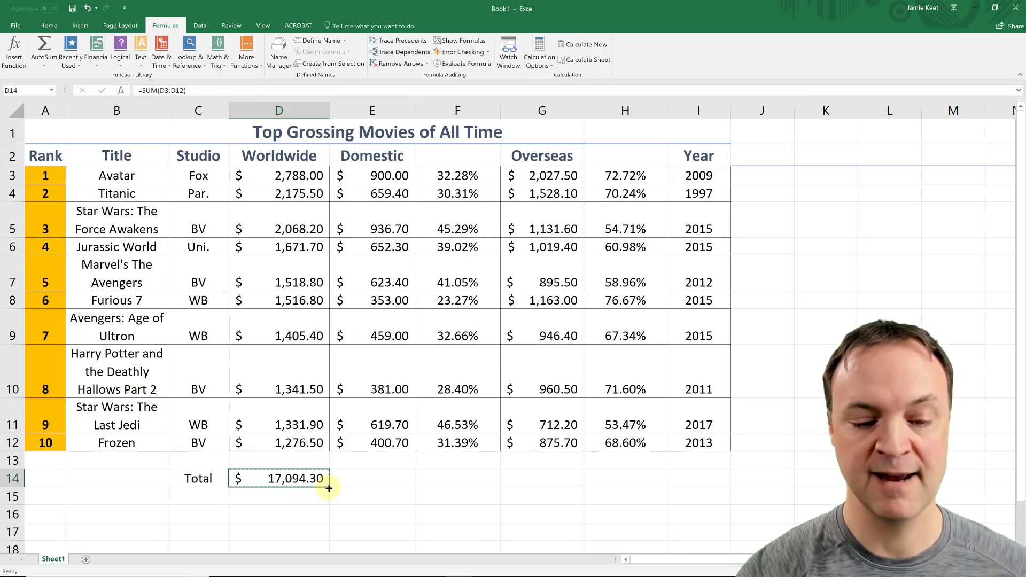
pyautogui.moveTo(330, 488); pyautogui.dragTo(390, 489)
pyautogui.click(387, 508)
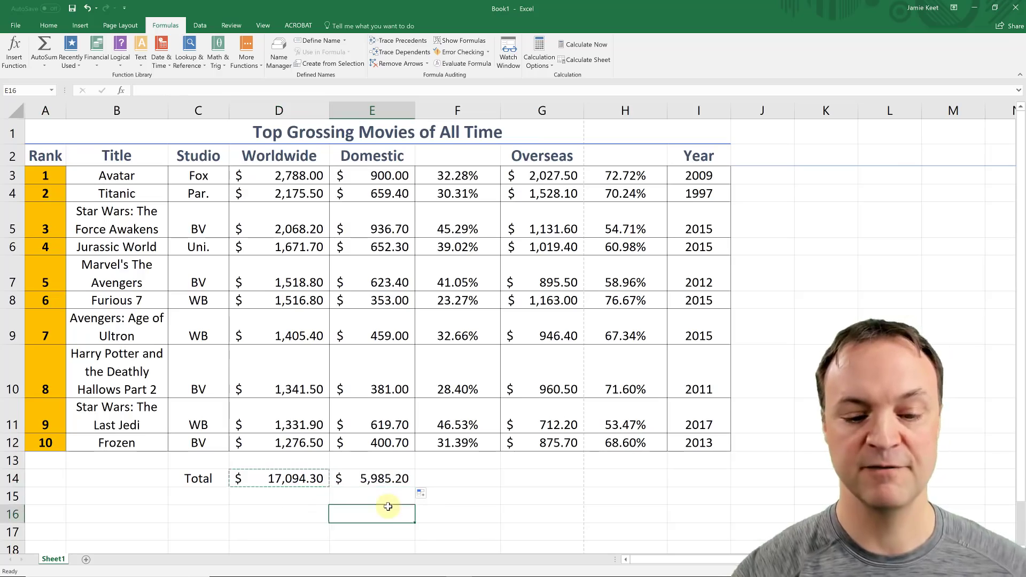
# Copy the Domestic total from E14 and paste it into G14 to total the Overseas column
pyautogui.click(388, 479)
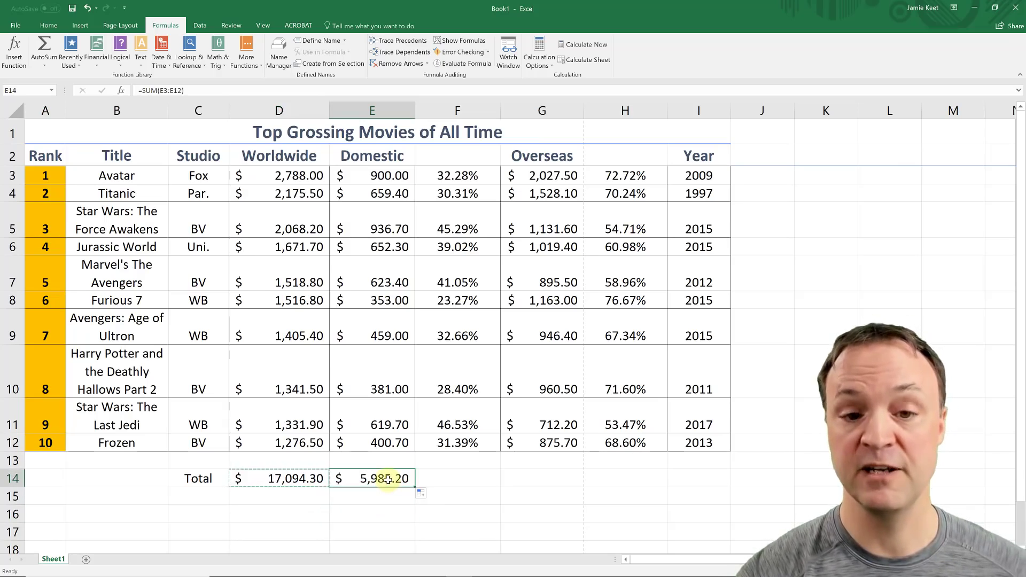
pyautogui.rightClick(388, 479)
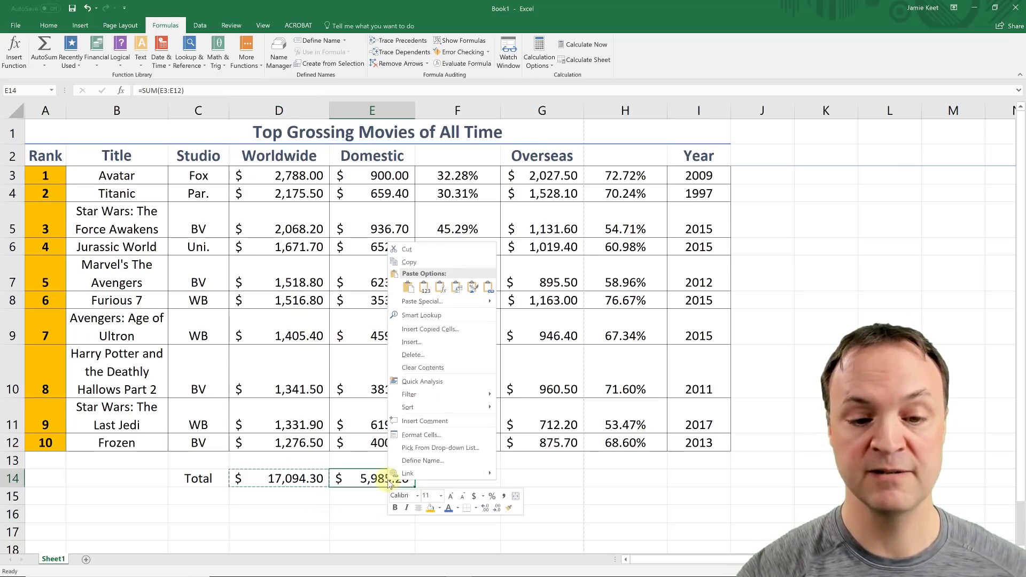
pyautogui.click(416, 264)
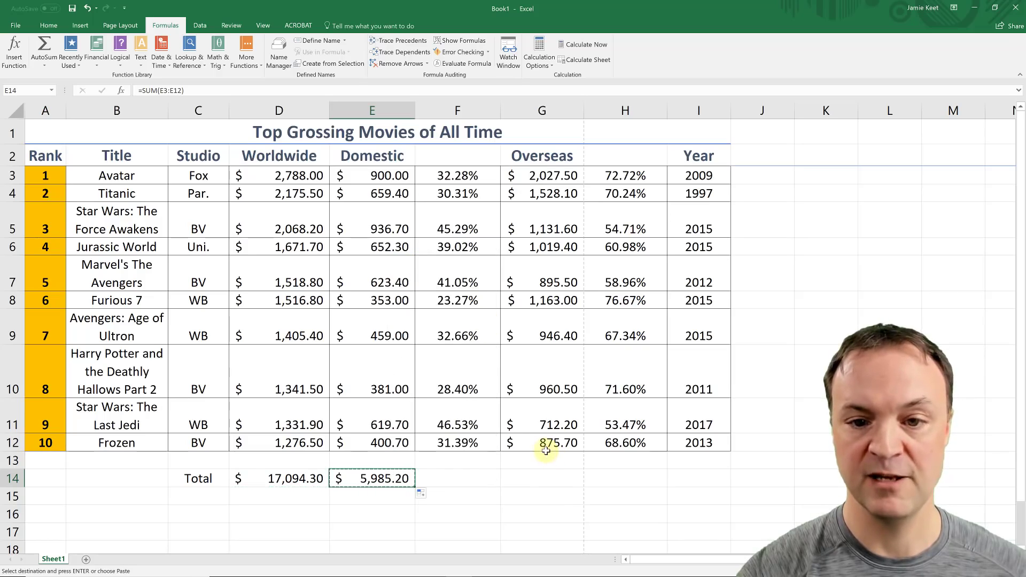
pyautogui.click(542, 479)
pyautogui.rightClick(543, 480)
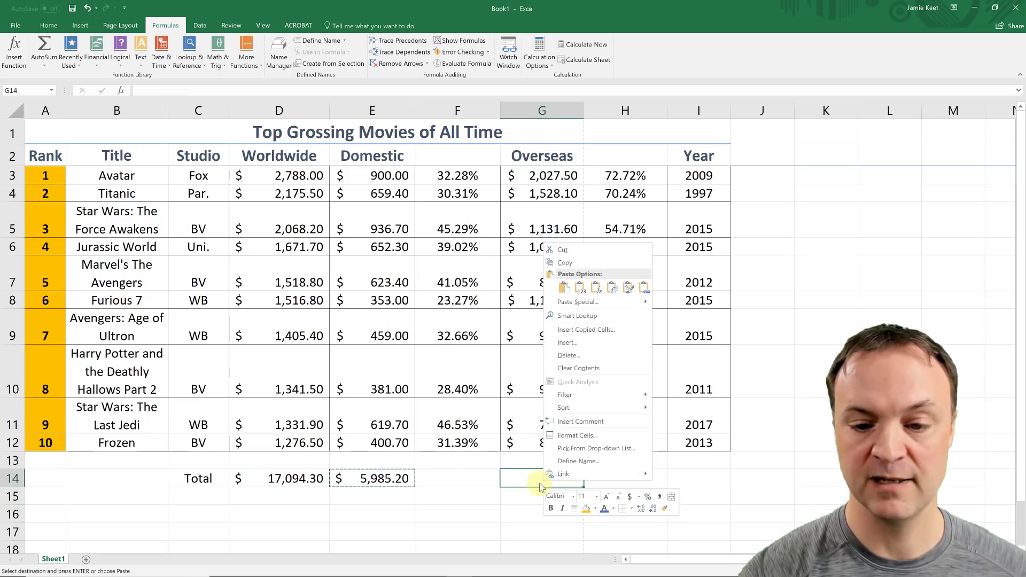
pyautogui.click(562, 293)
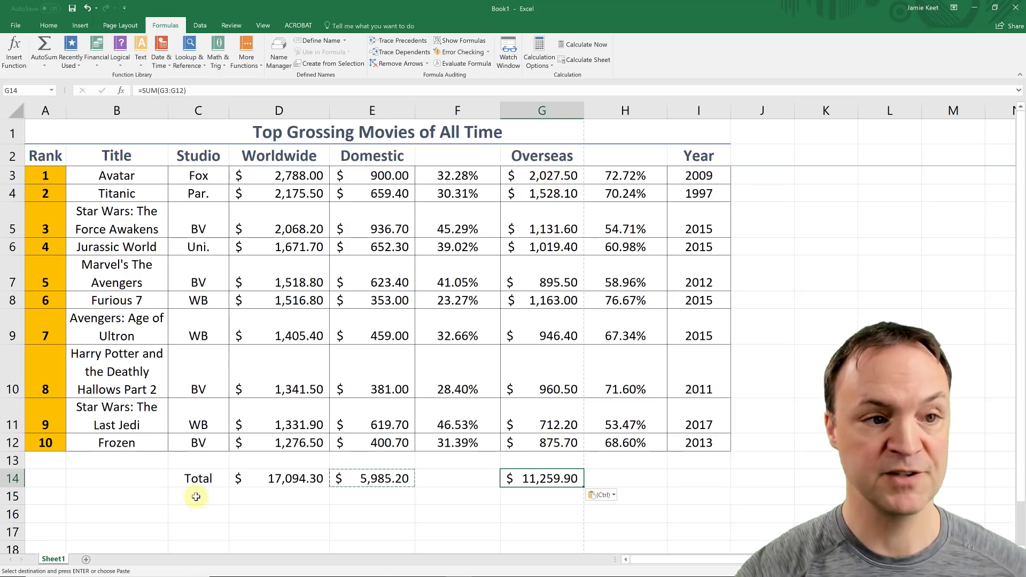
# Enter the label Average in C15 beneath Total and select the adjacent cell D15
pyautogui.click(197, 499)
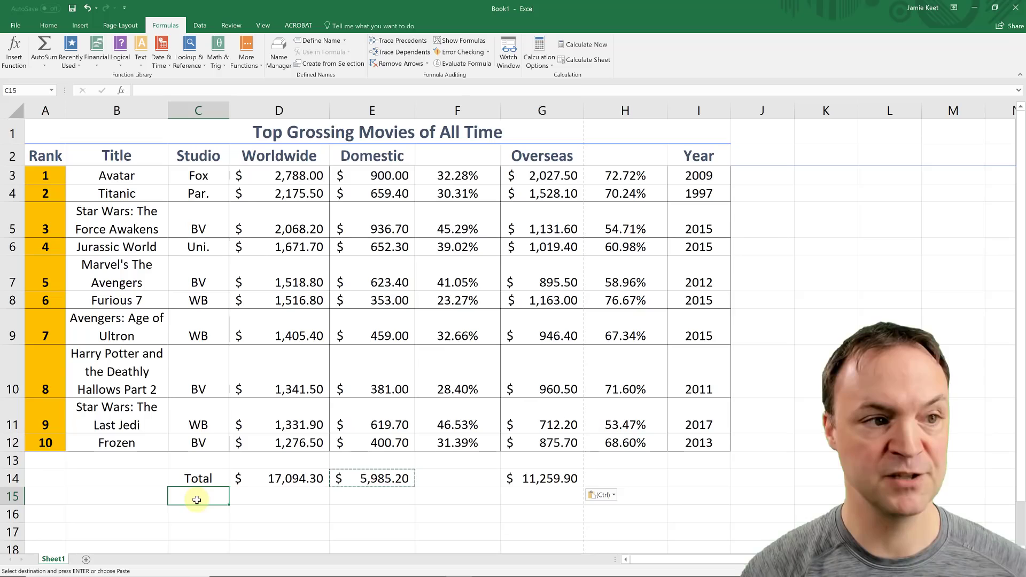
pyautogui.write('Average')
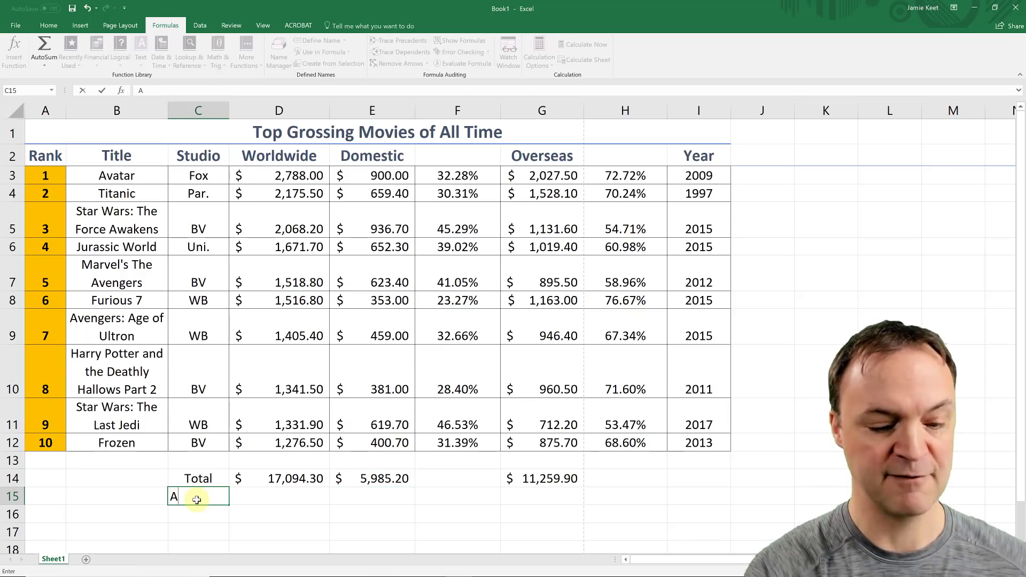
pyautogui.click(277, 501)
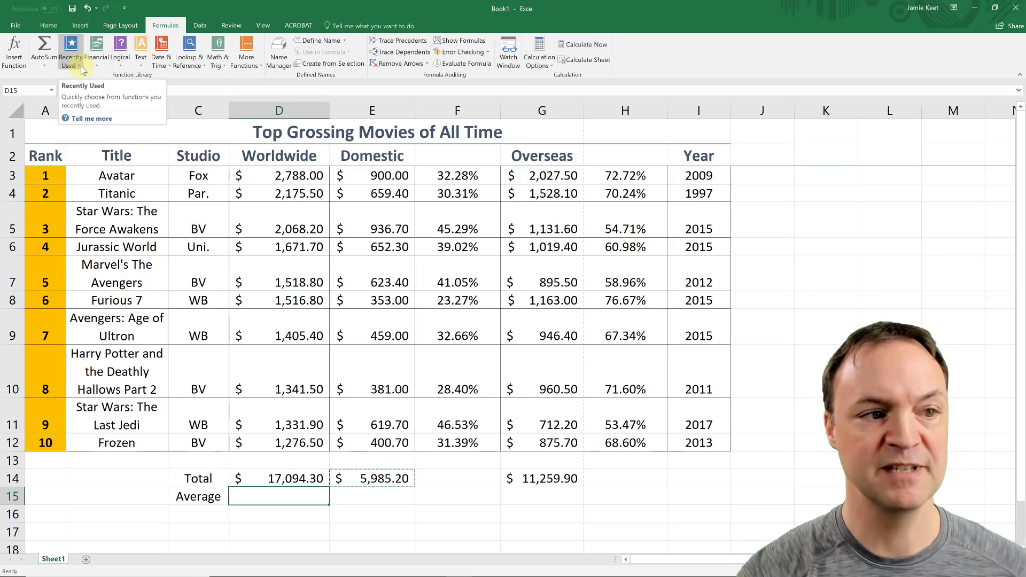
pyautogui.click(81, 65)
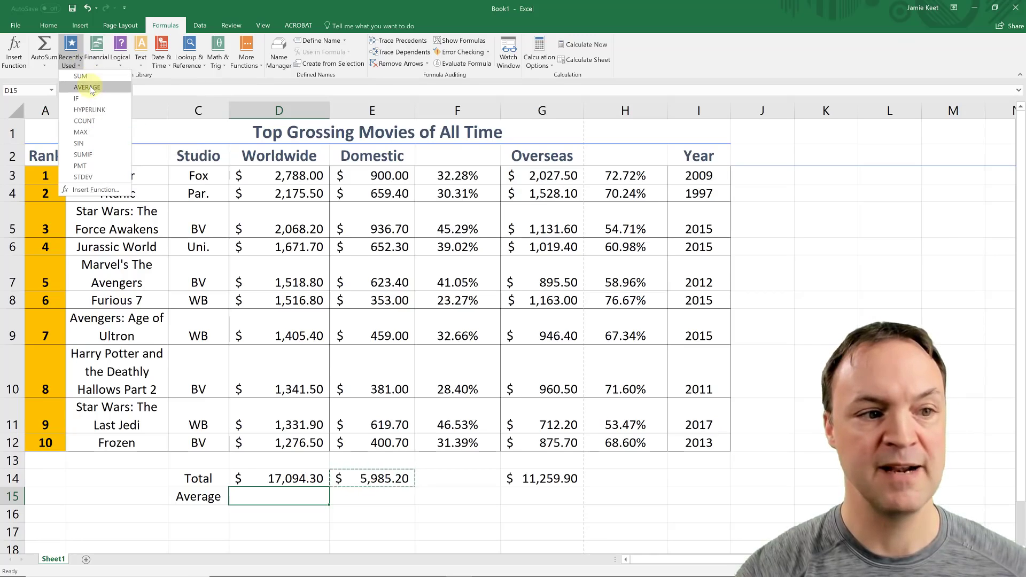
pyautogui.click(87, 88)
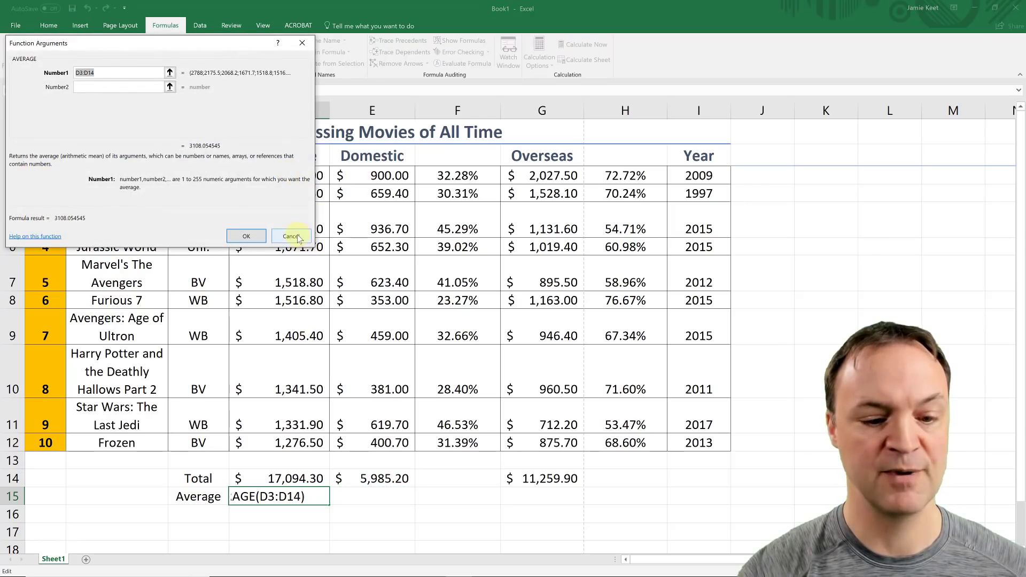
pyautogui.click(291, 237)
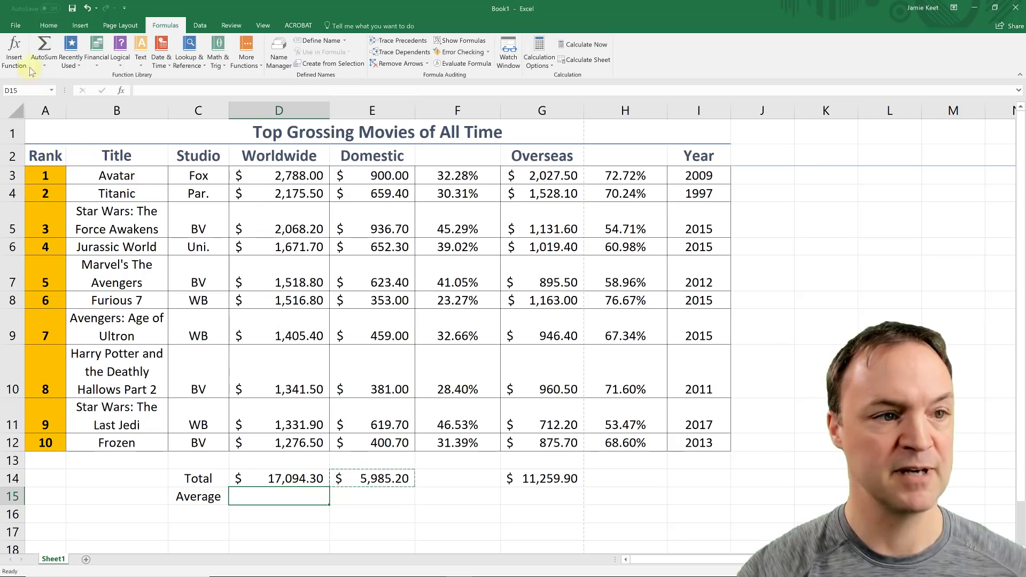
# Insert an AVERAGE formula for D3:D12 in D15 and fill it across the row to G15
pyautogui.click(48, 65)
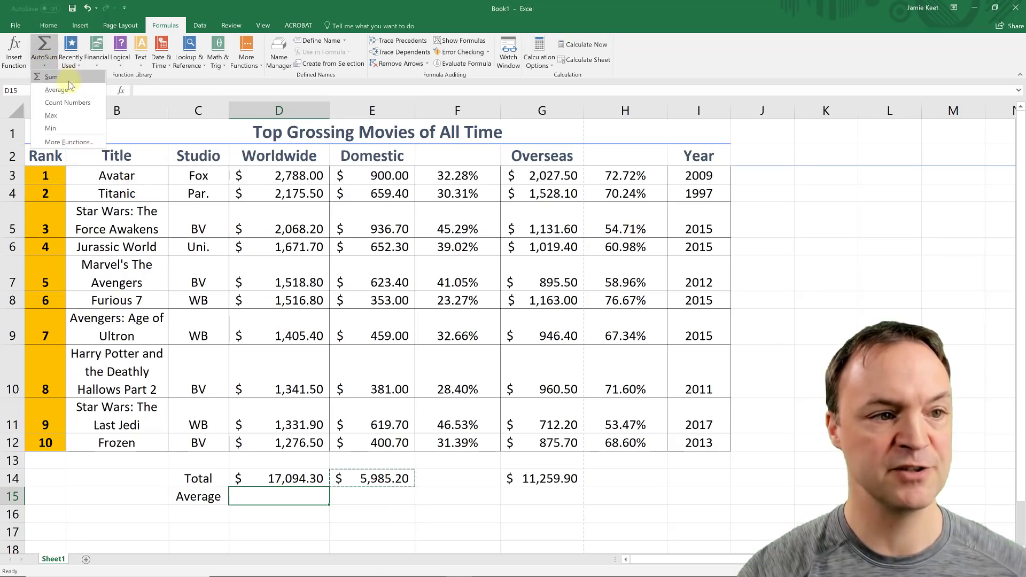
pyautogui.click(56, 89)
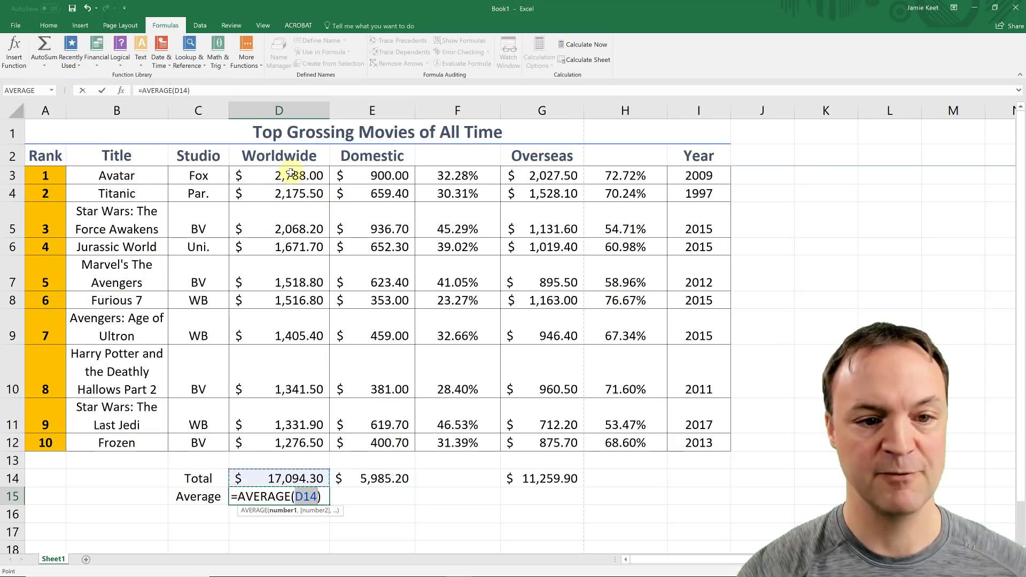
pyautogui.moveTo(291, 169); pyautogui.dragTo(306, 434)
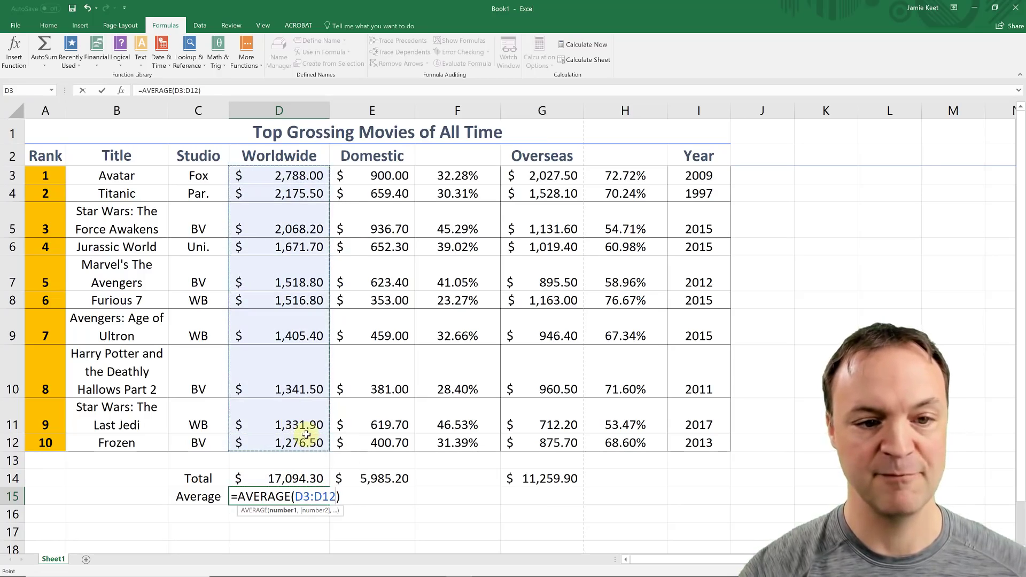
pyautogui.press('Return')
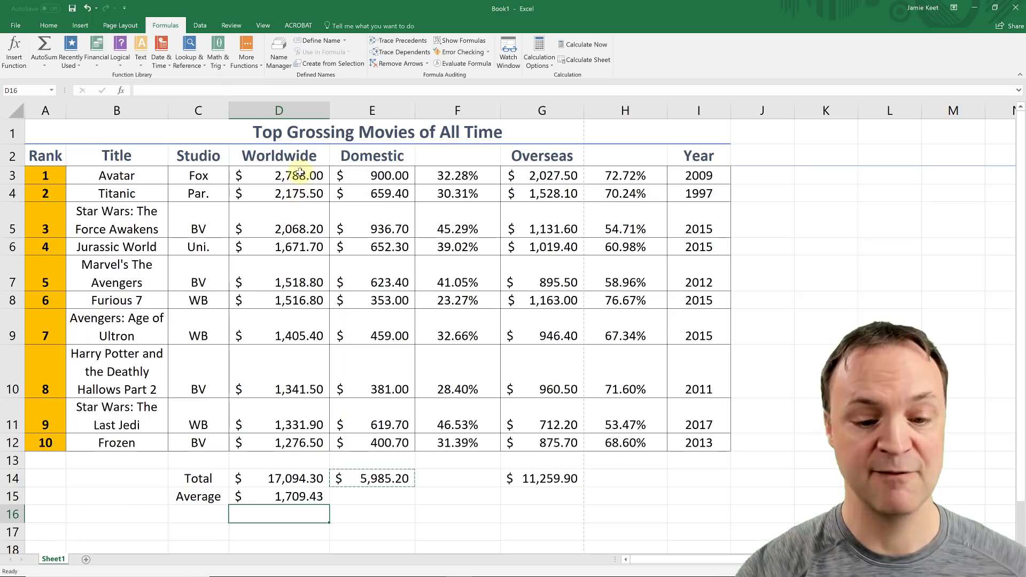
pyautogui.click(318, 495)
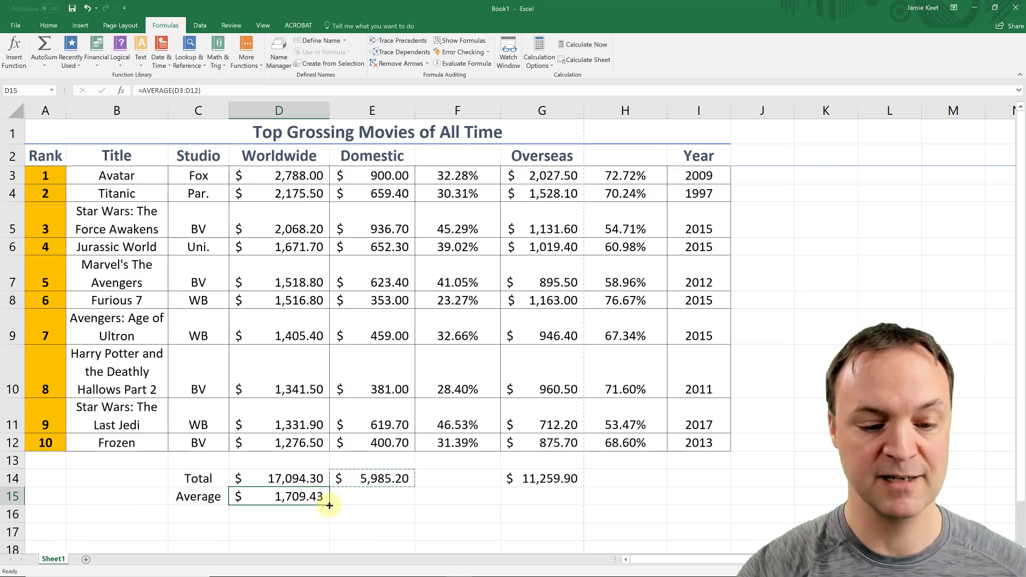
pyautogui.moveTo(330, 506); pyautogui.dragTo(559, 506)
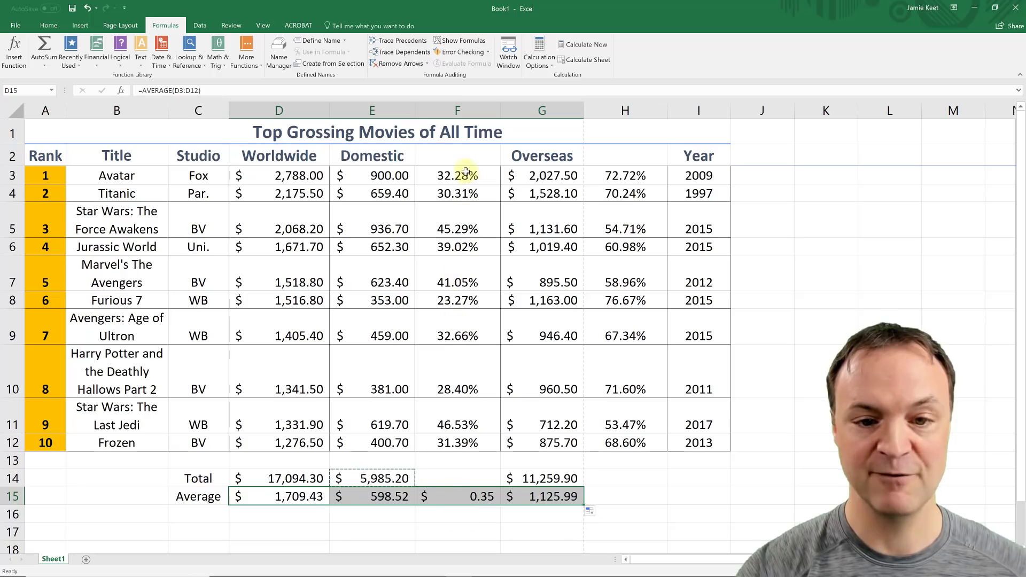
# Format the average of the domestic percentages in F15 as a percentage
pyautogui.click(453, 498)
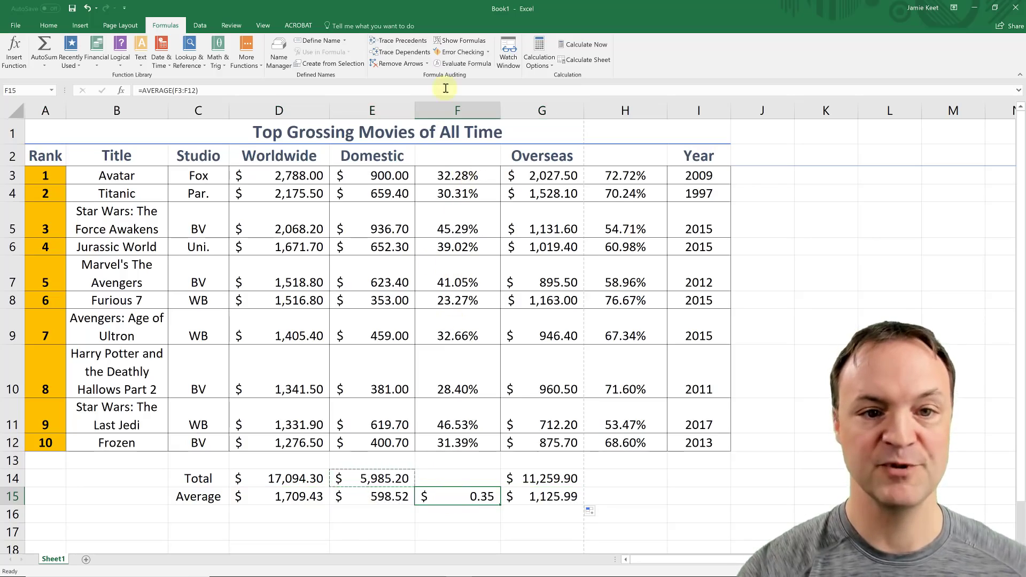
pyautogui.click(48, 25)
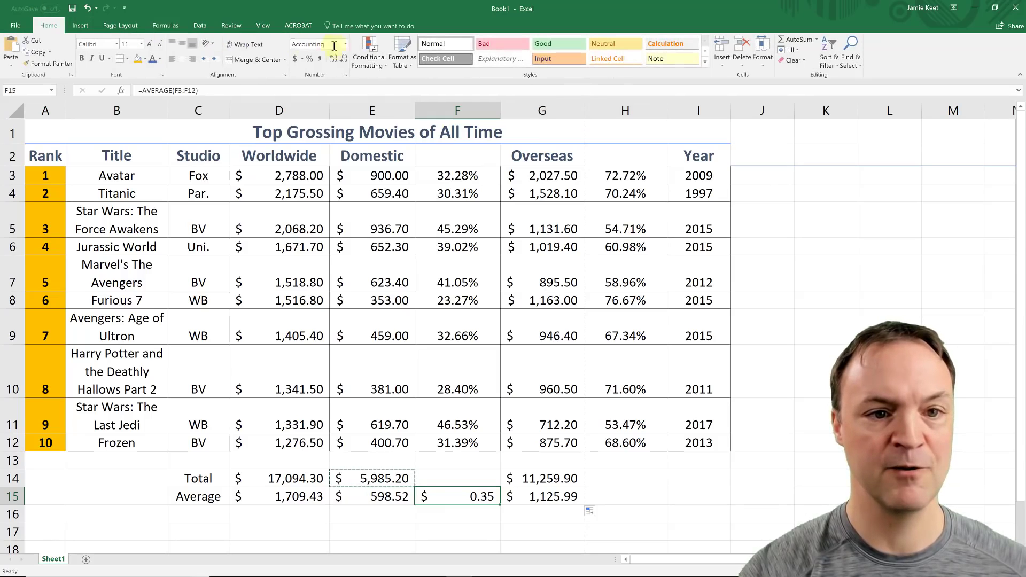
pyautogui.click(311, 61)
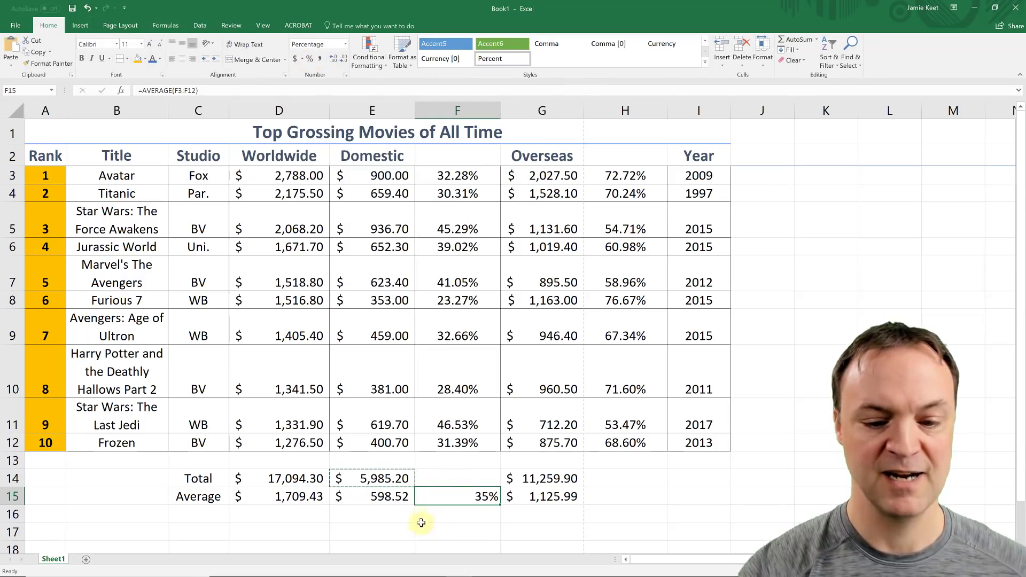
# Try a value of 5000 for Avatar's worldwide gross in D3, and undo the change
pyautogui.click(438, 533)
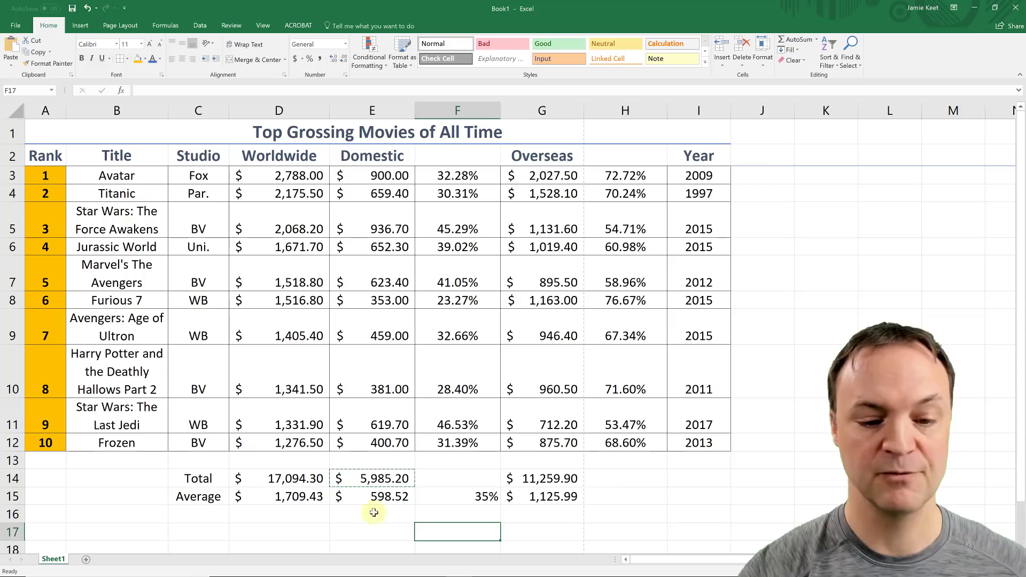
pyautogui.click(298, 514)
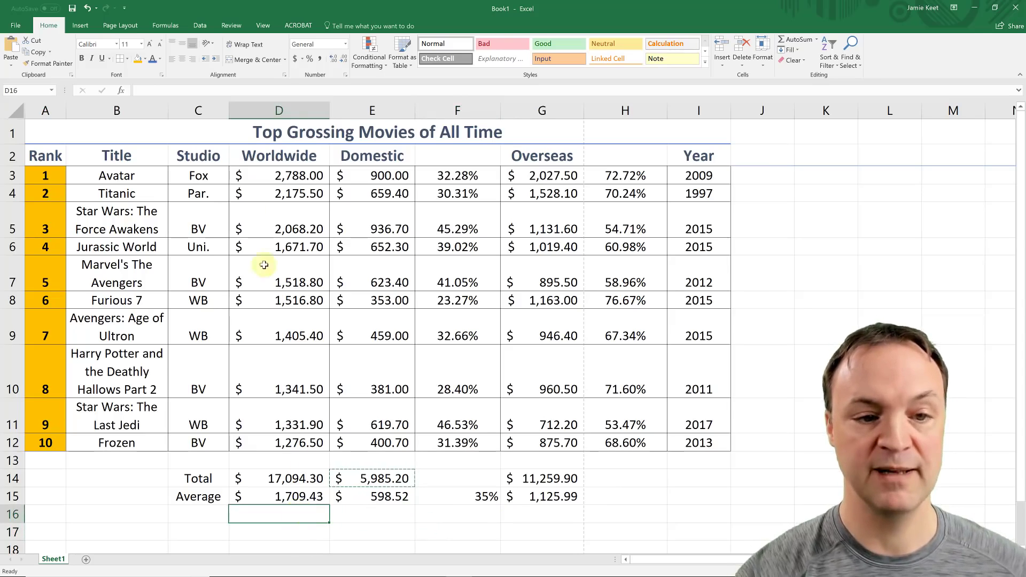
pyautogui.doubleClick(301, 176)
pyautogui.moveTo(302, 178); pyautogui.dragTo(224, 158)
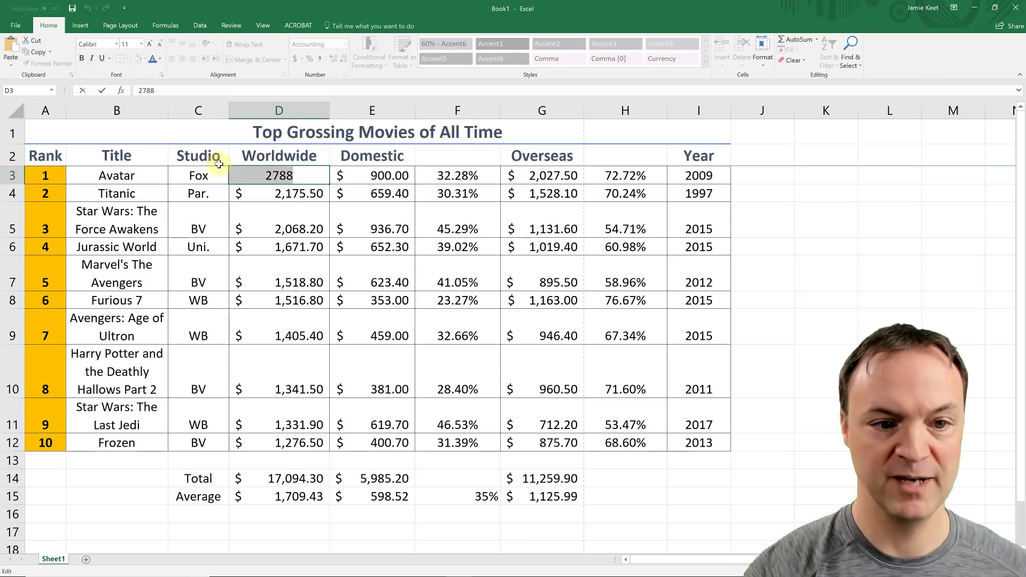
pyautogui.write('5000')
pyautogui.press('Return')
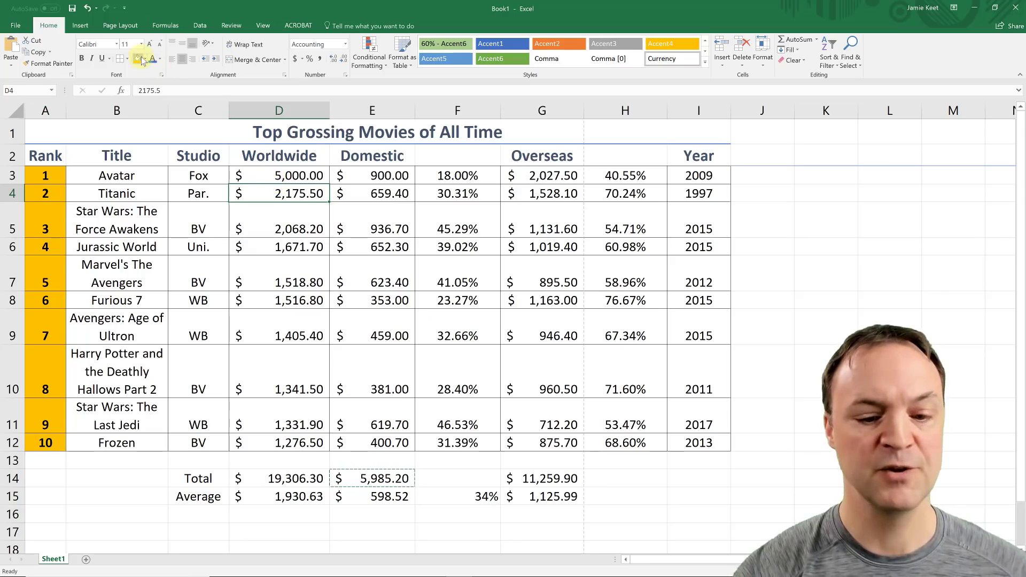
pyautogui.click(85, 8)
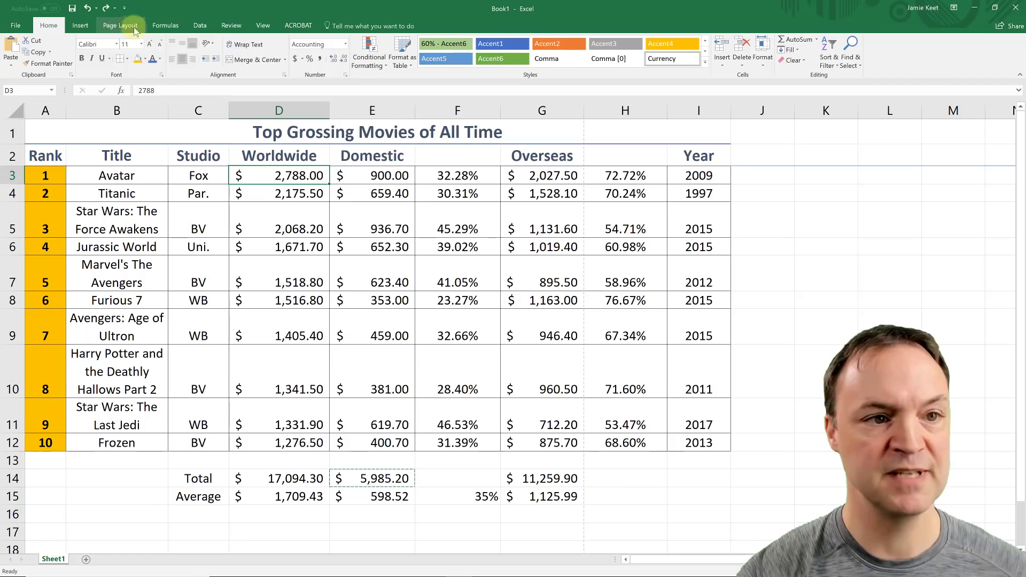
# Look through the function library's Recently Used, Financial, Logical, Text and Date & Time categories
pyautogui.click(165, 26)
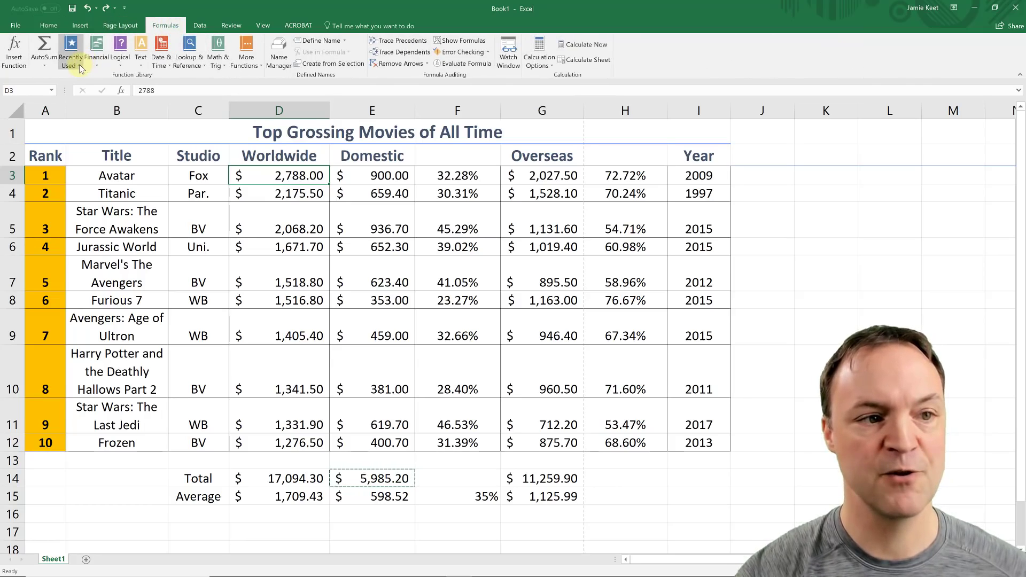
pyautogui.click(80, 65)
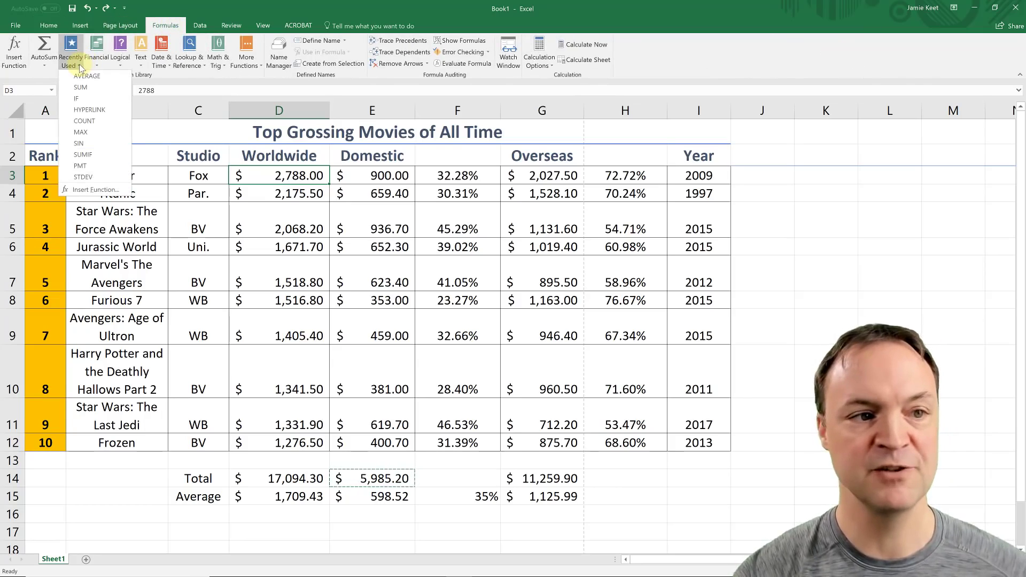
pyautogui.click(100, 66)
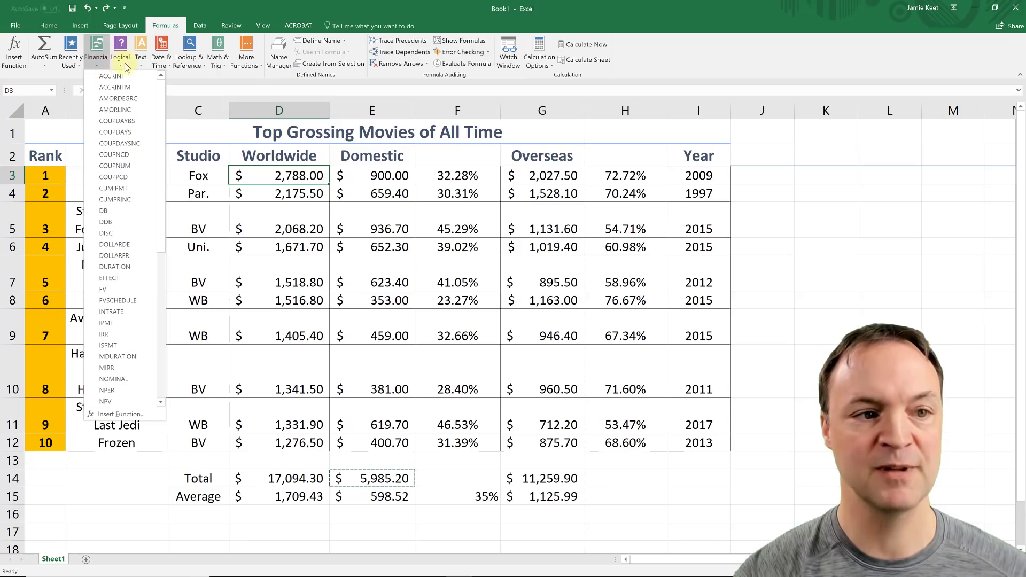
pyautogui.click(122, 65)
pyautogui.click(140, 65)
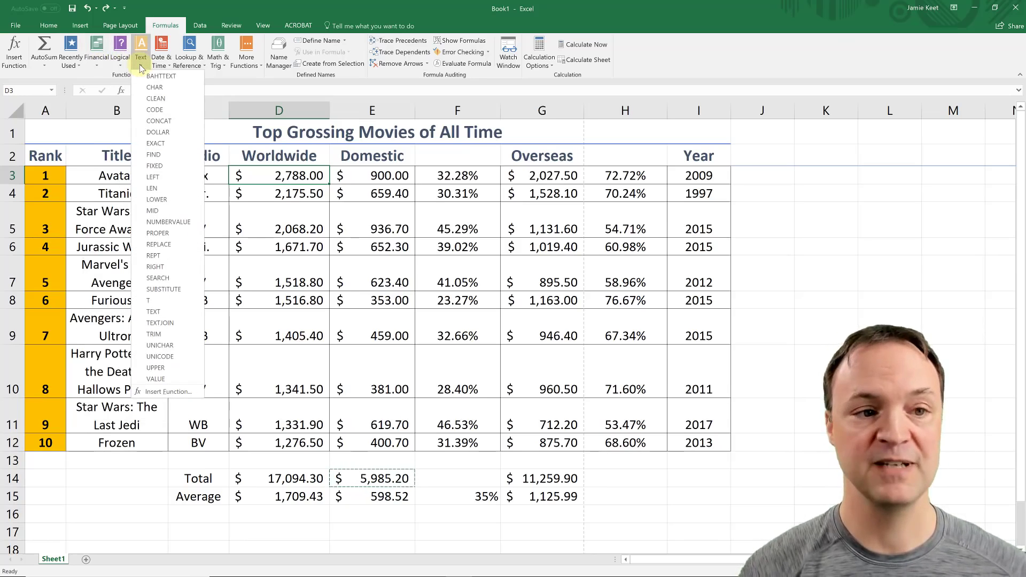
pyautogui.click(161, 61)
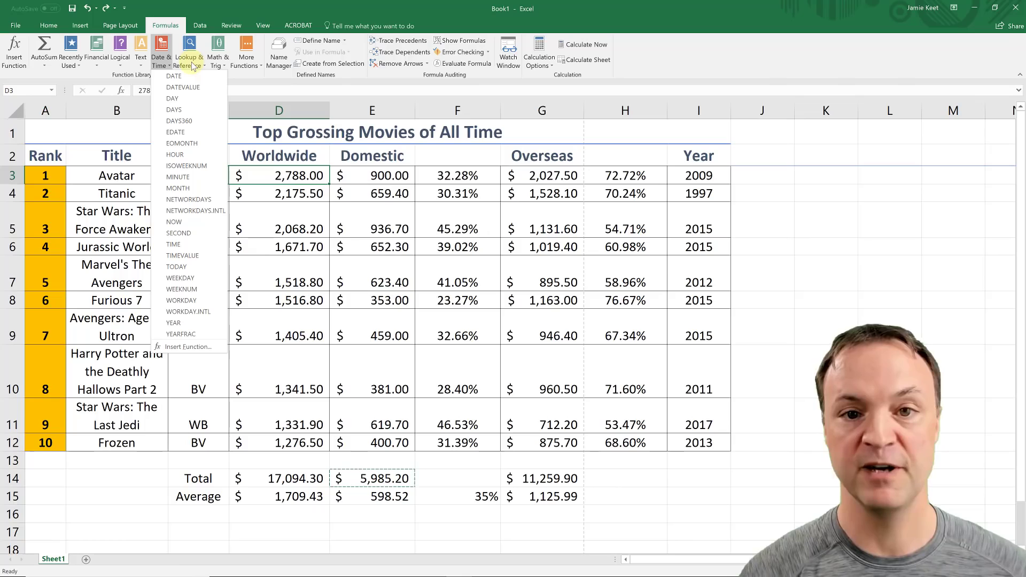
pyautogui.click(89, 102)
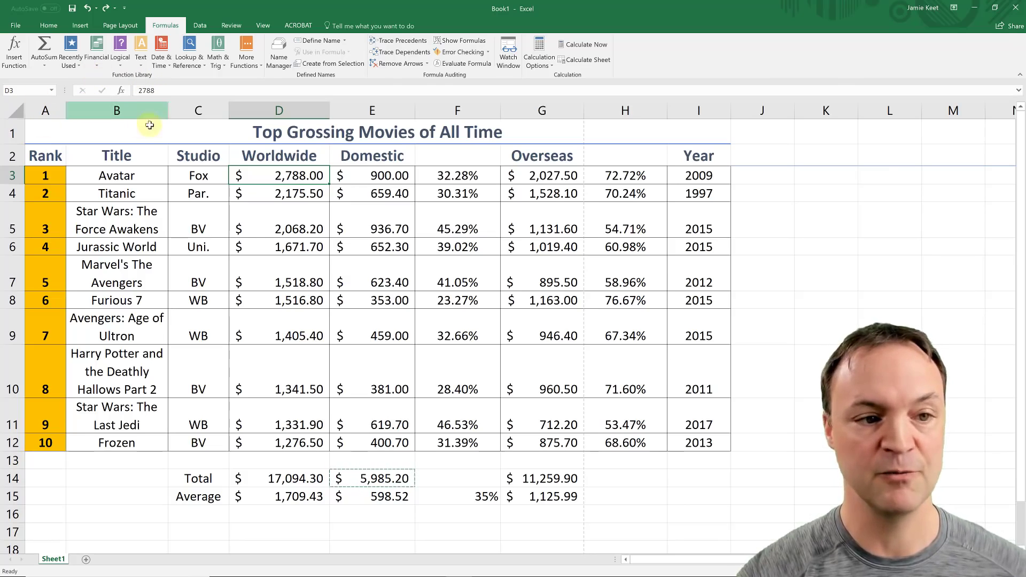
pyautogui.click(770, 370)
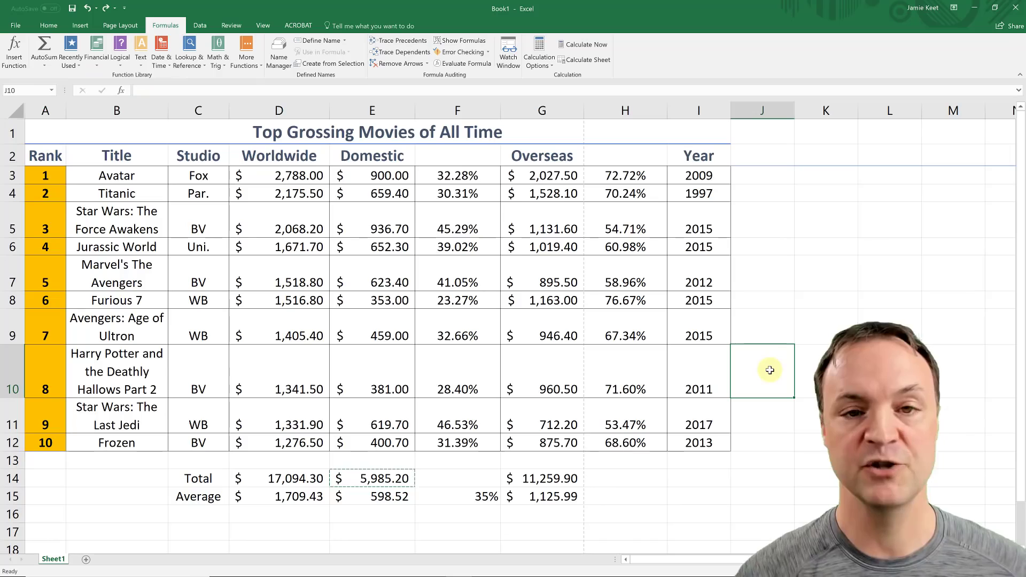
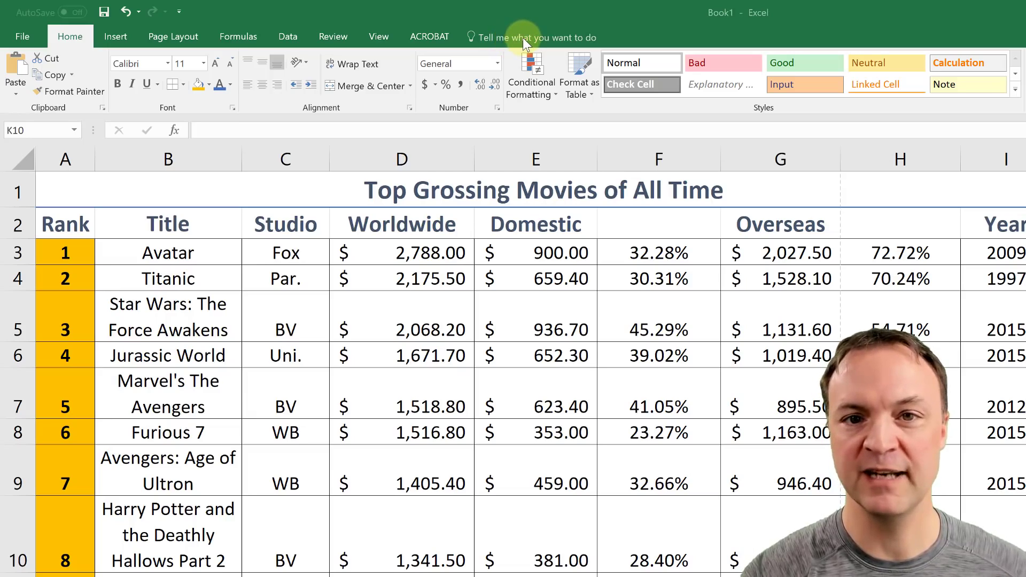
# Search the available commands for "char" and clear the search text
pyautogui.click(527, 36)
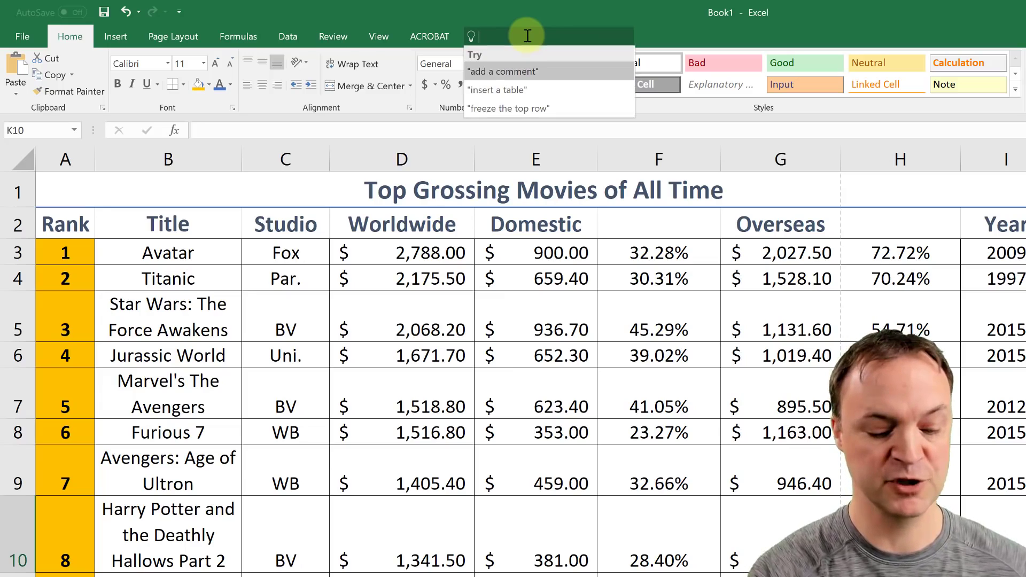
pyautogui.write('char')
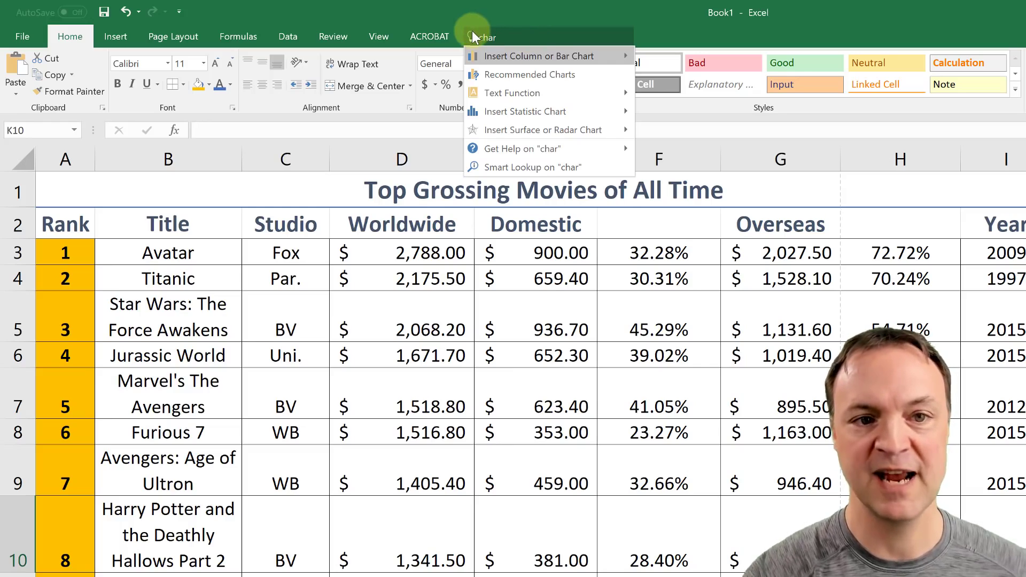
pyautogui.press('BackSpace')
pyautogui.press('BackSpace')
pyautogui.press('BackSpace')
pyautogui.press('BackSpace')
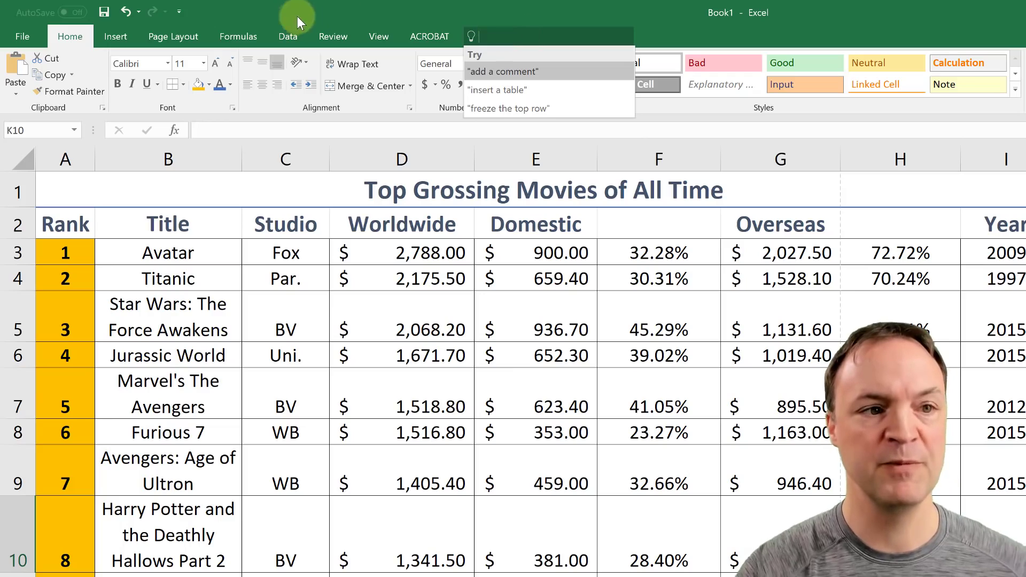
# Open the recommended charts for the movie titles in B3:B12 together with the worldwide figures in D3:D12
pyautogui.click(119, 36)
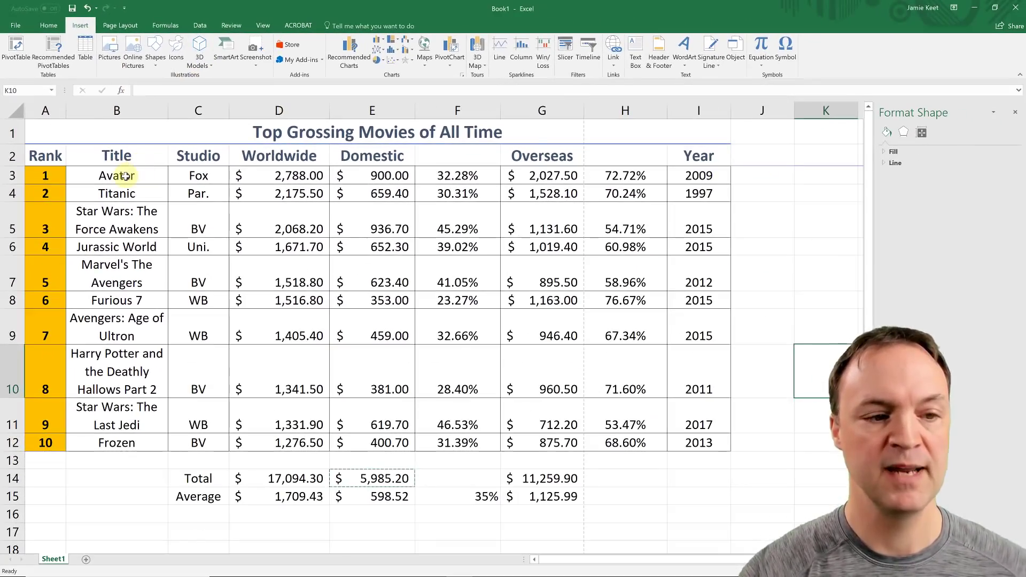
pyautogui.moveTo(125, 176); pyautogui.dragTo(145, 444)
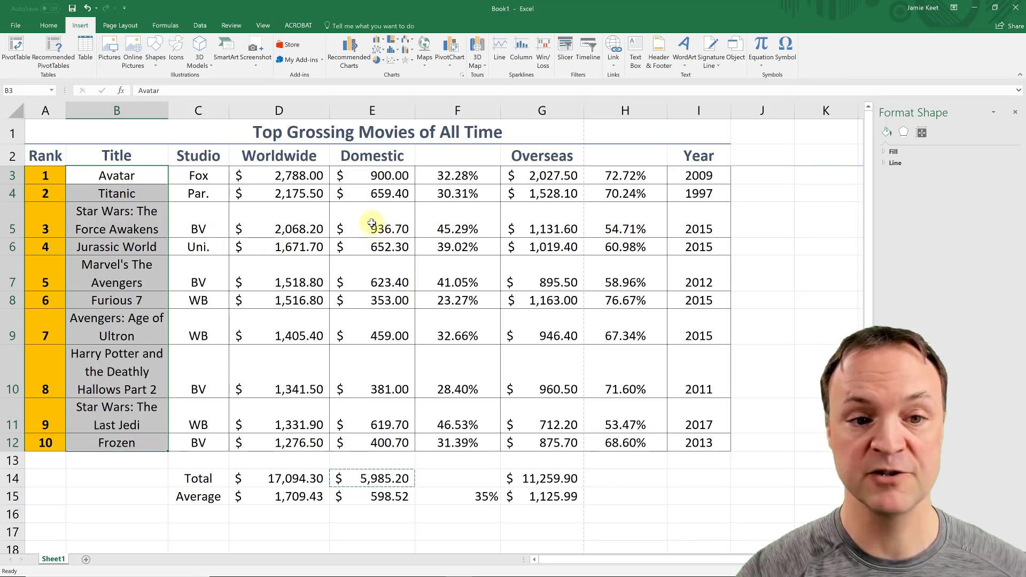
pyautogui.moveTo(292, 175); pyautogui.dragTo(293, 437)
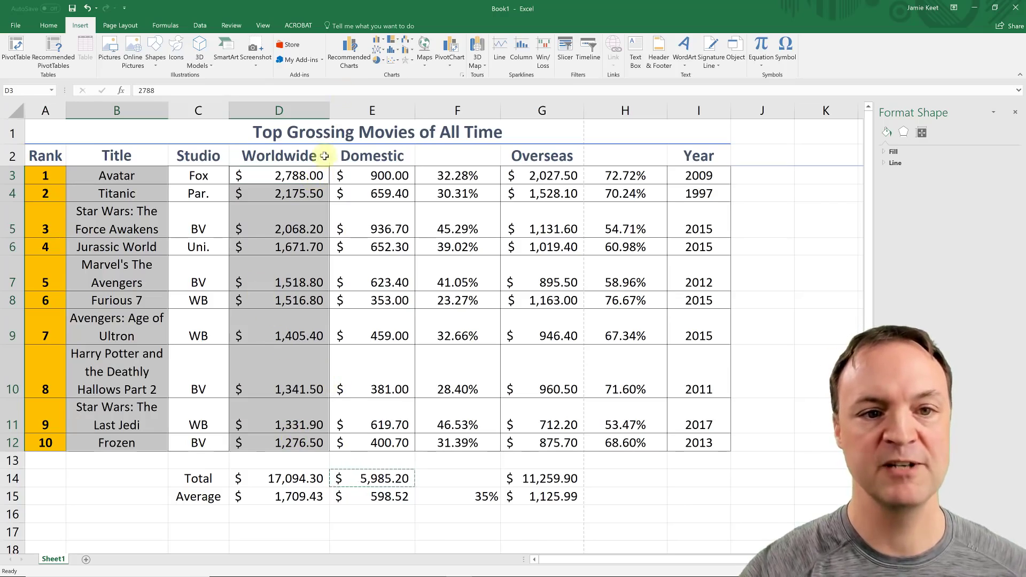
pyautogui.click(347, 48)
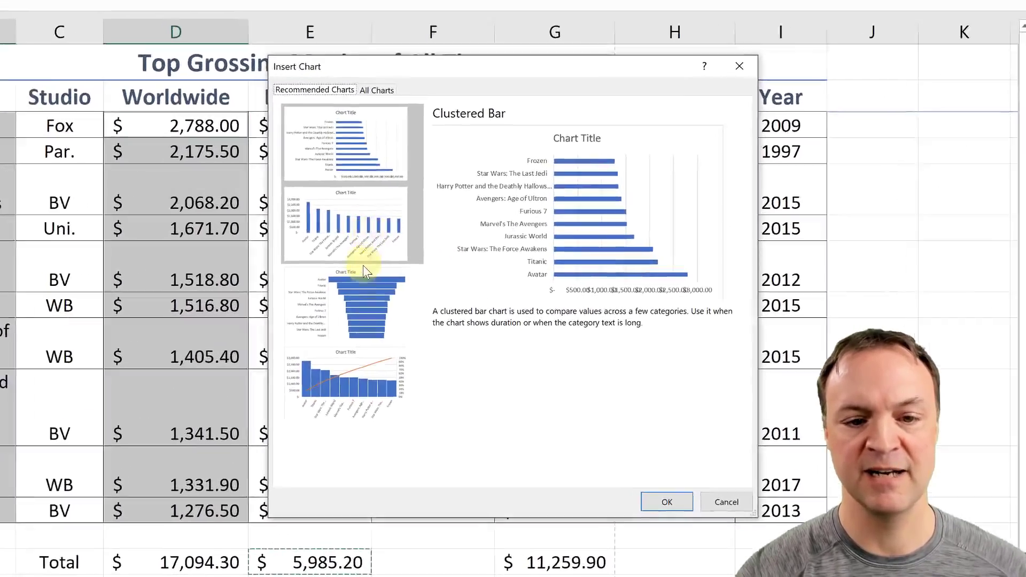
# Preview the recommended funnel, column and bar charts, and the Pie type among all chart types
pyautogui.click(403, 283)
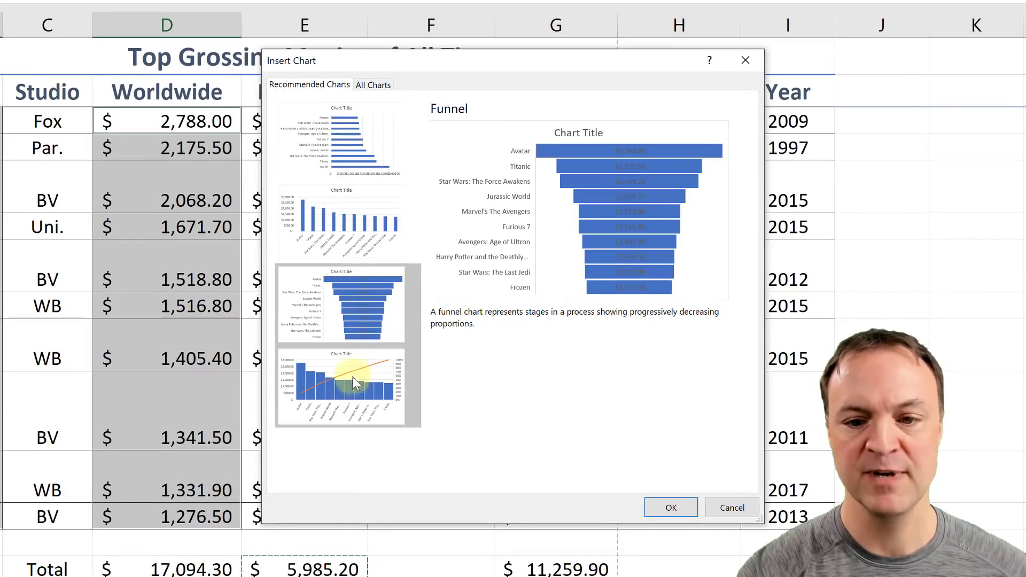
pyautogui.click(397, 361)
pyautogui.click(360, 320)
pyautogui.click(361, 239)
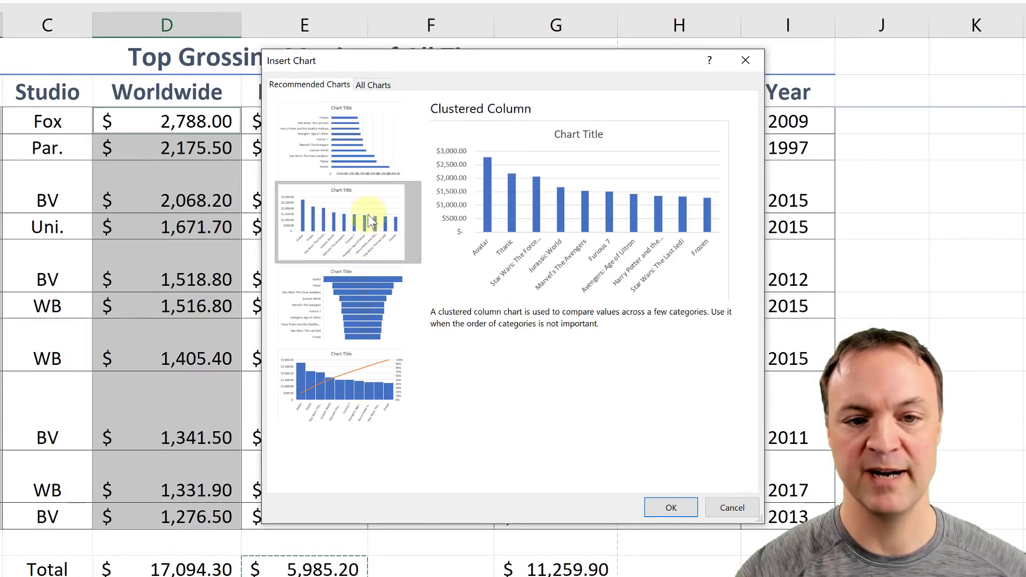
pyautogui.click(384, 110)
pyautogui.click(379, 85)
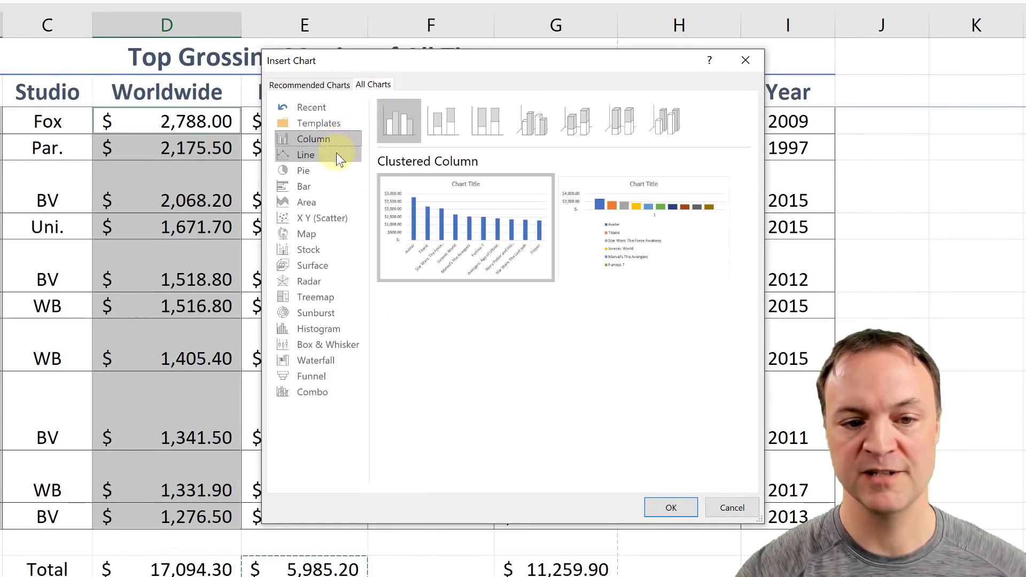
pyautogui.click(329, 172)
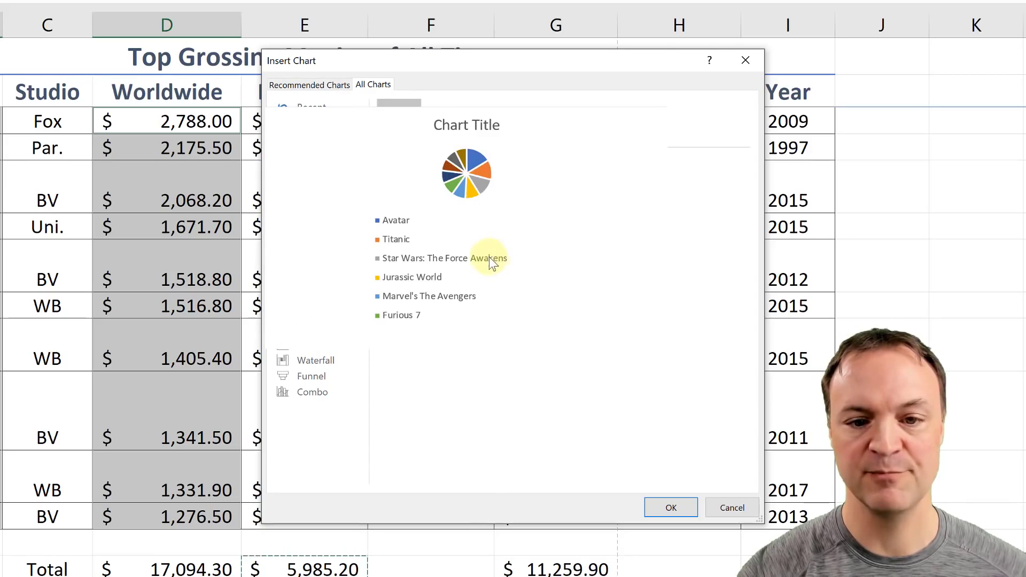
# Insert the recommended Clustered Column chart of worldwide gross by movie
pyautogui.click(307, 86)
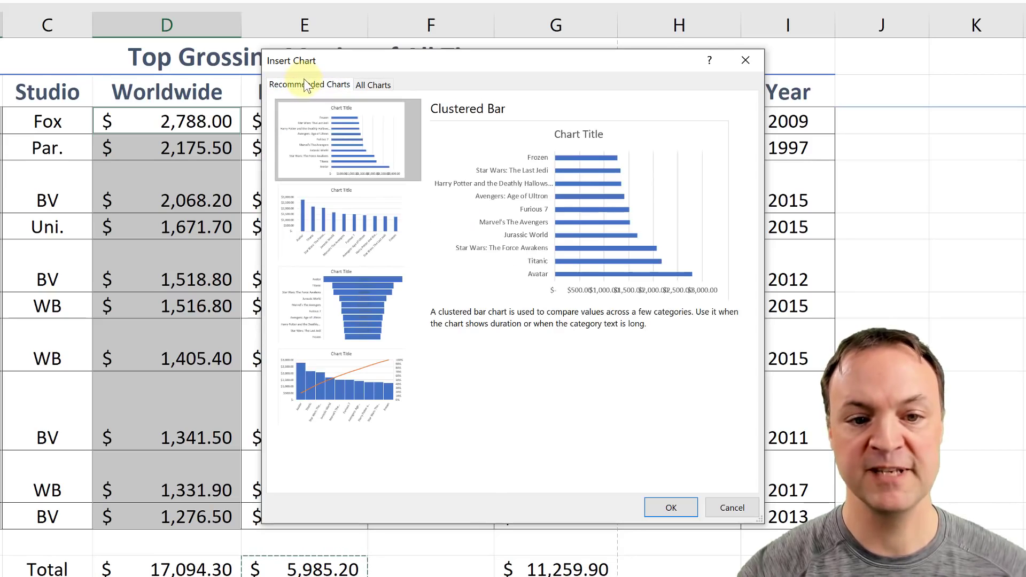
pyautogui.click(356, 239)
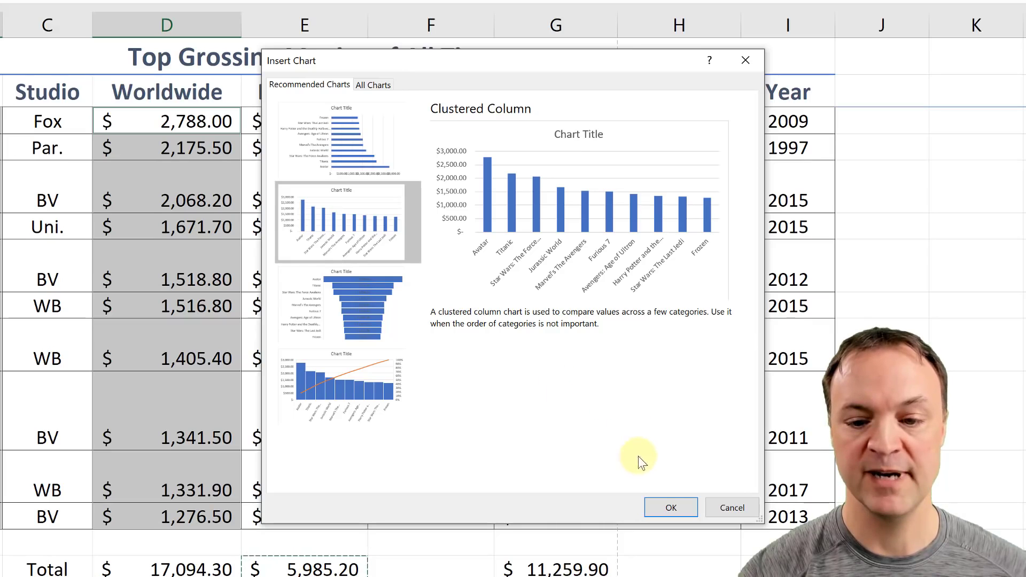
pyautogui.click(671, 506)
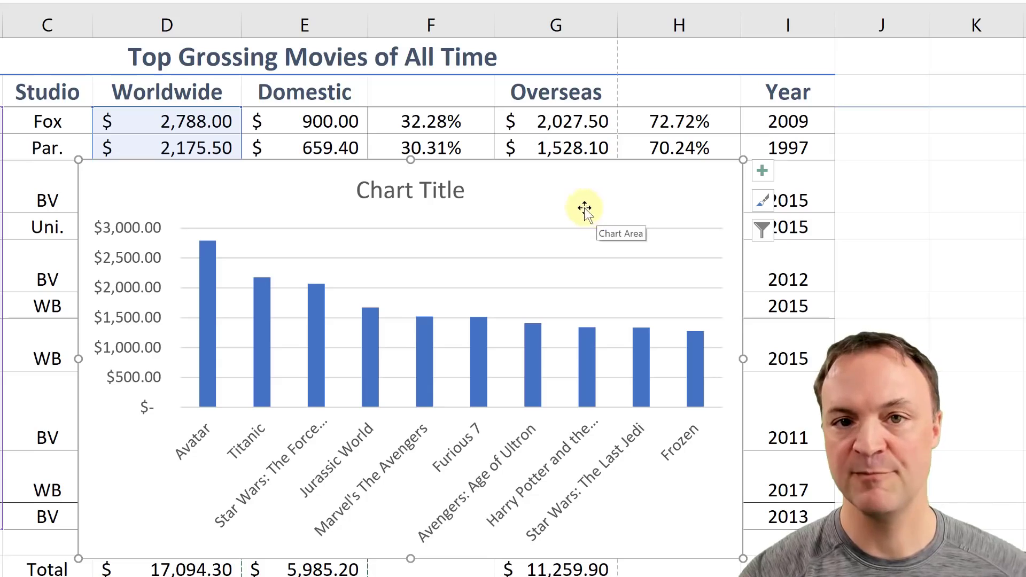
# Replace the placeholder chart title with "Top Grossing Movies"
pyautogui.click(417, 189)
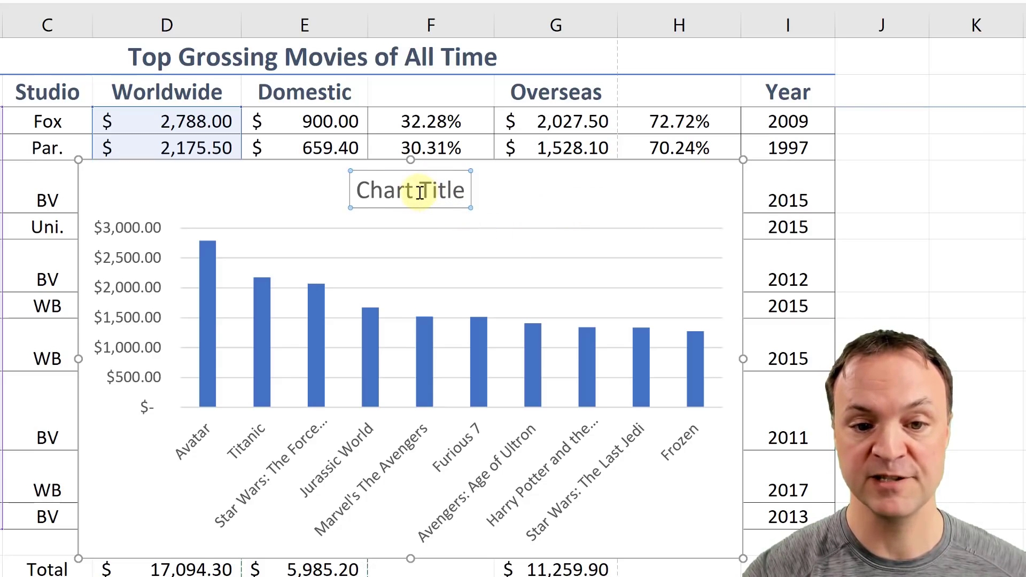
pyautogui.doubleClick(418, 191)
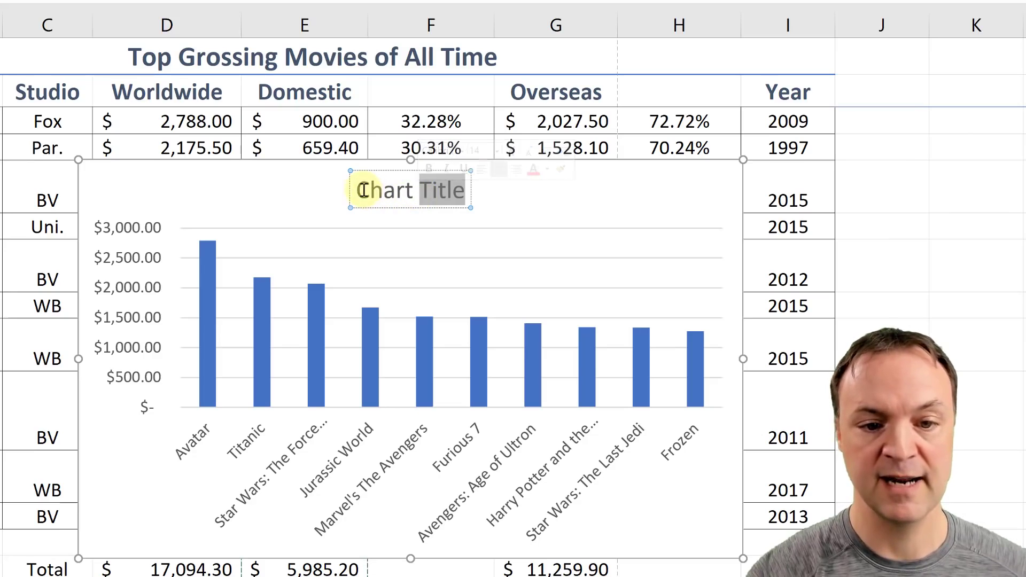
pyautogui.moveTo(355, 188); pyautogui.dragTo(470, 187)
pyautogui.write('To')
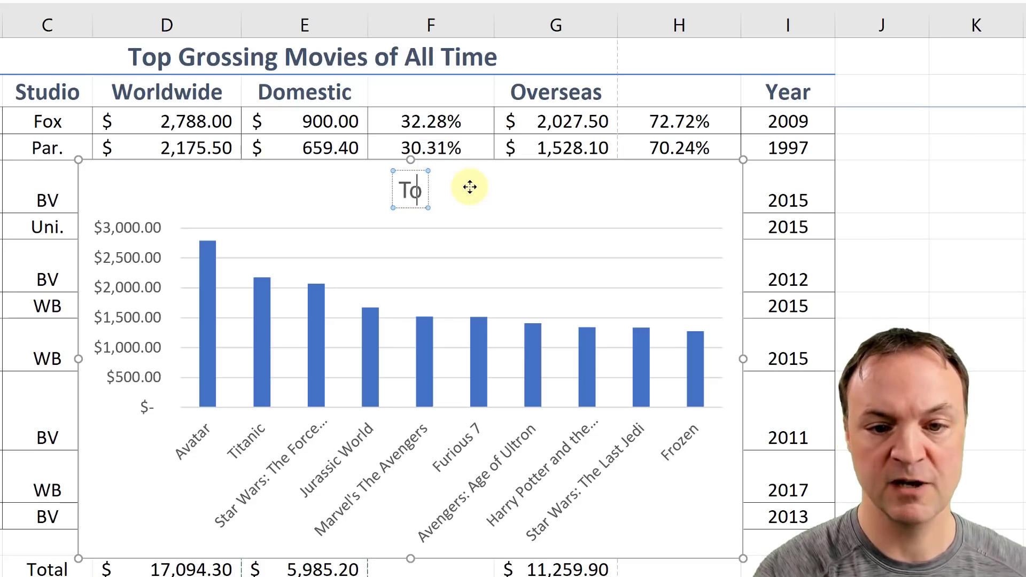
pyautogui.write('p Grossing Mo')
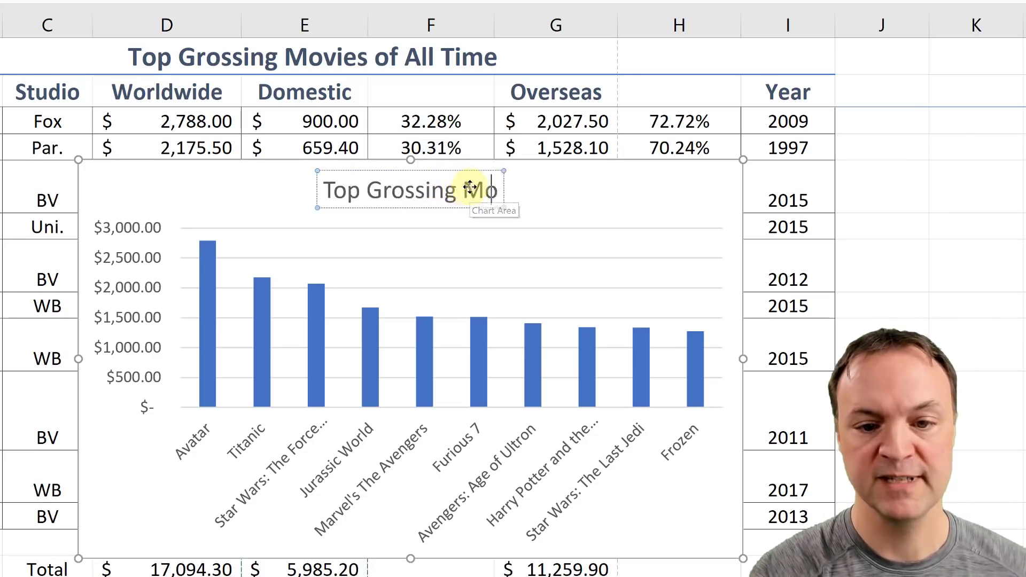
pyautogui.write('vies')
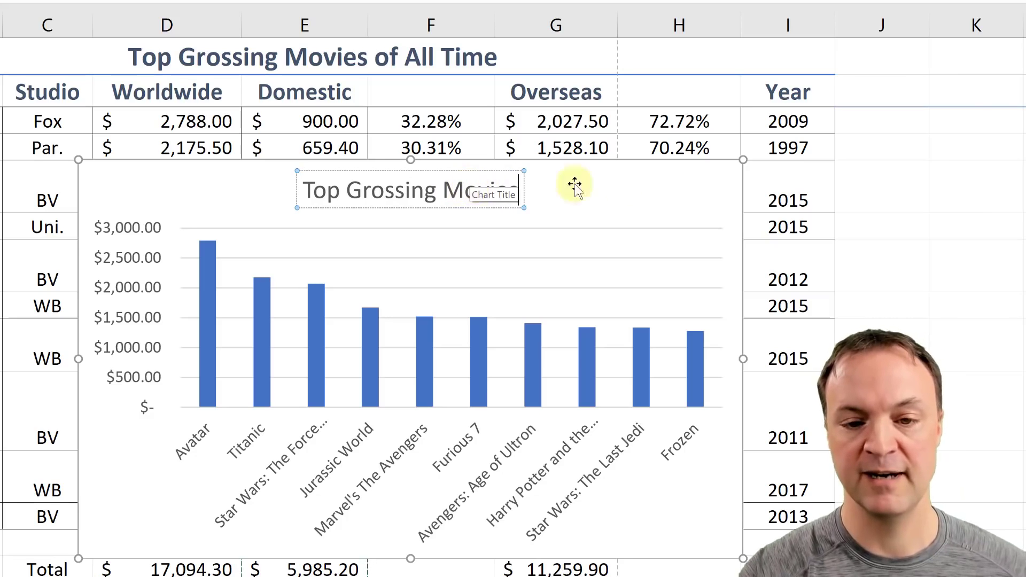
pyautogui.click(601, 195)
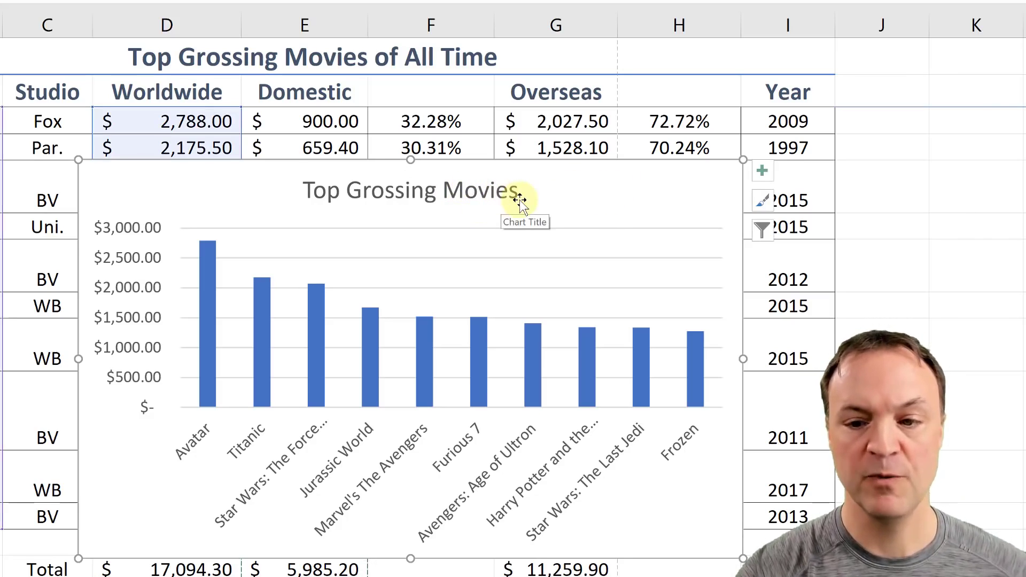
# Add axis titles to the Top Grossing Movies chart
pyautogui.click(761, 171)
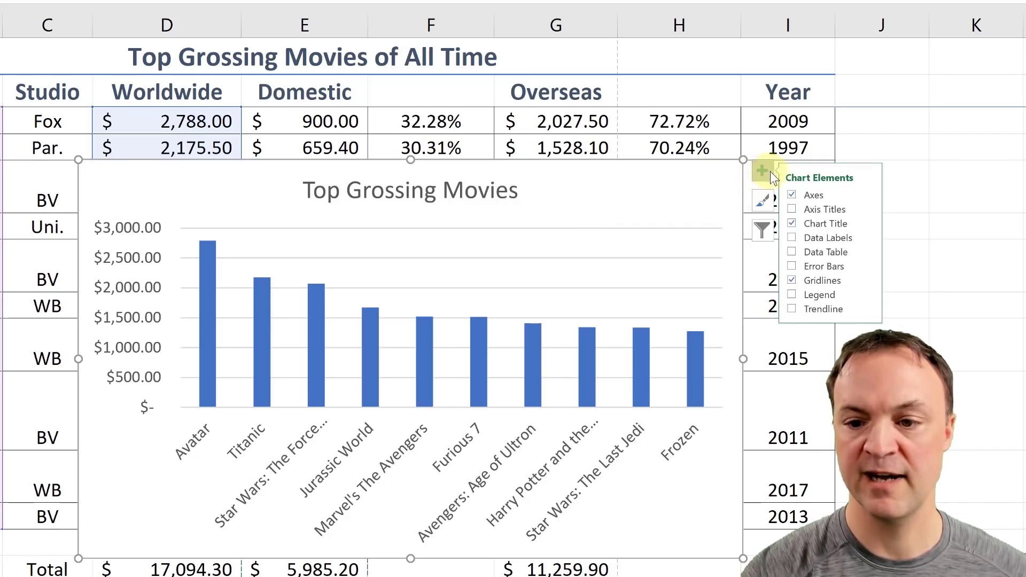
pyautogui.click(792, 210)
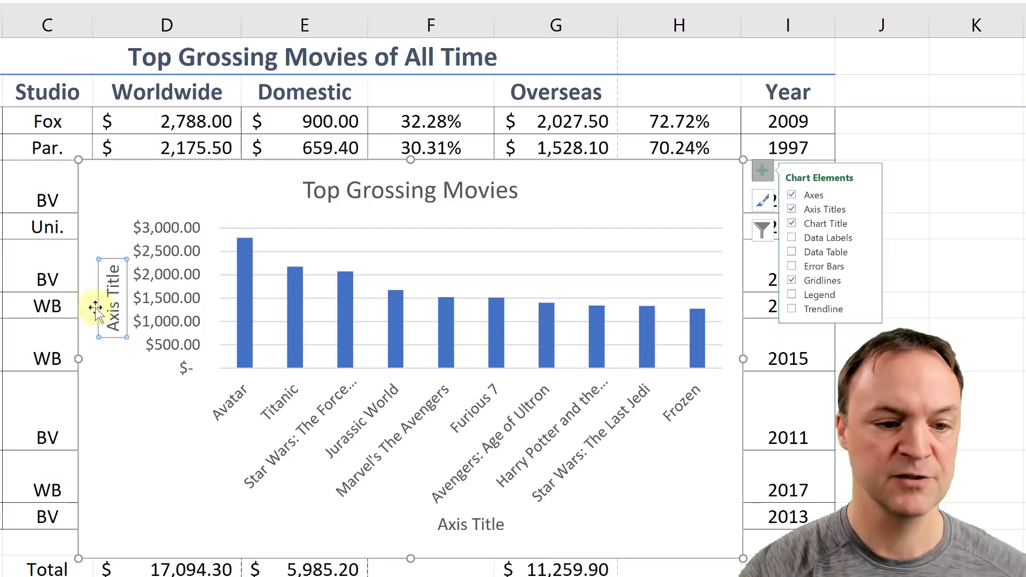
# Replace the vertical axis title's placeholder text with "$ in Bilions"
pyautogui.tripleClick(114, 315)
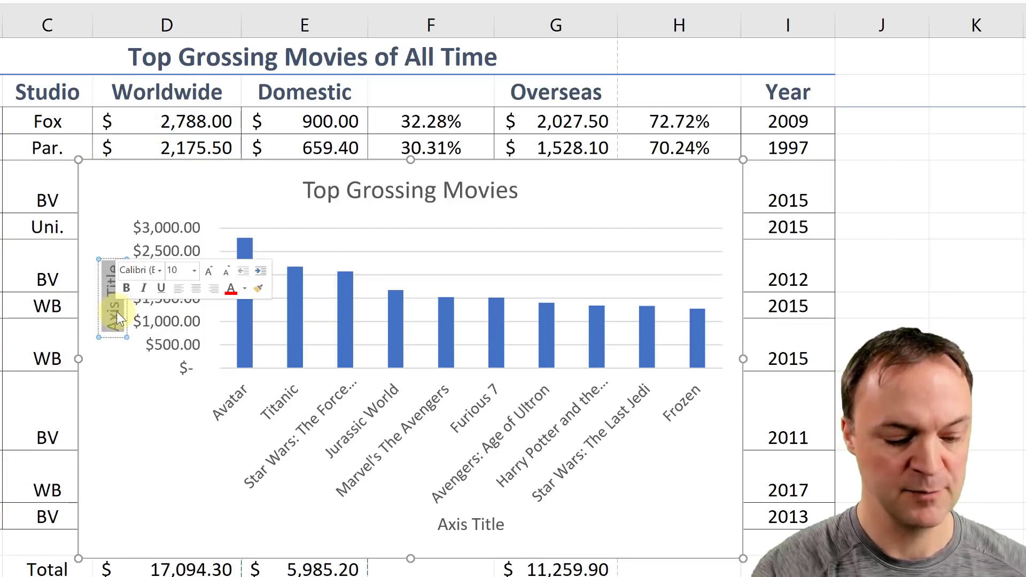
pyautogui.write('$ in Bil')
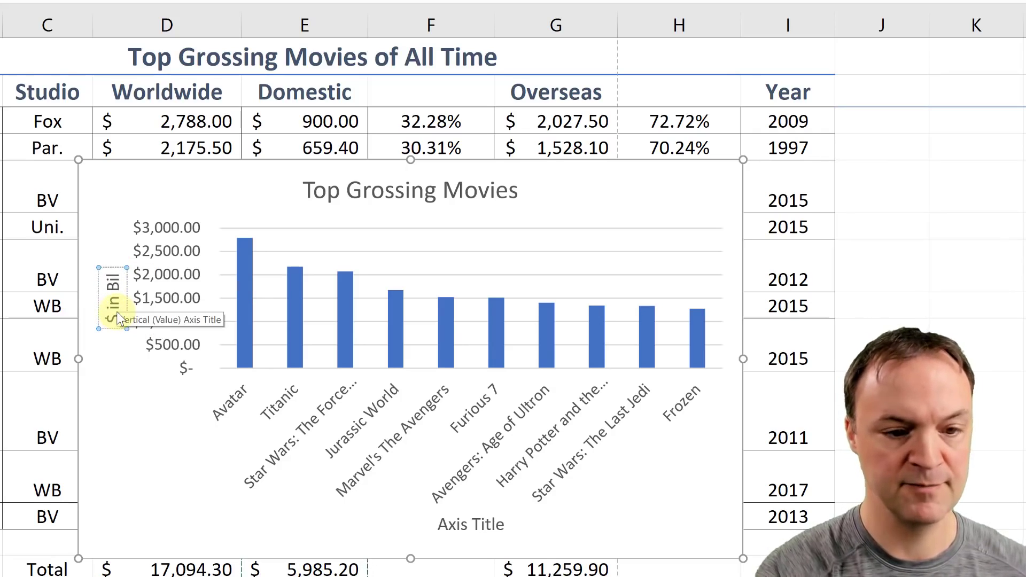
pyautogui.write('lions')
pyautogui.moveTo(115, 444); pyautogui.dragTo(118, 444)
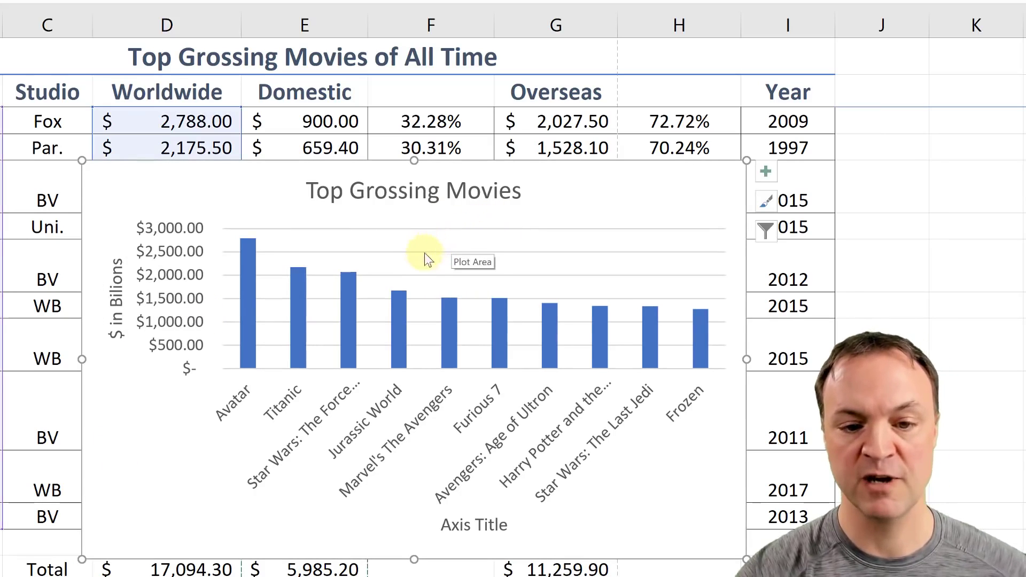
# Apply the dark Style 9 chart style to the Top Grossing Movies chart
pyautogui.click(405, 313)
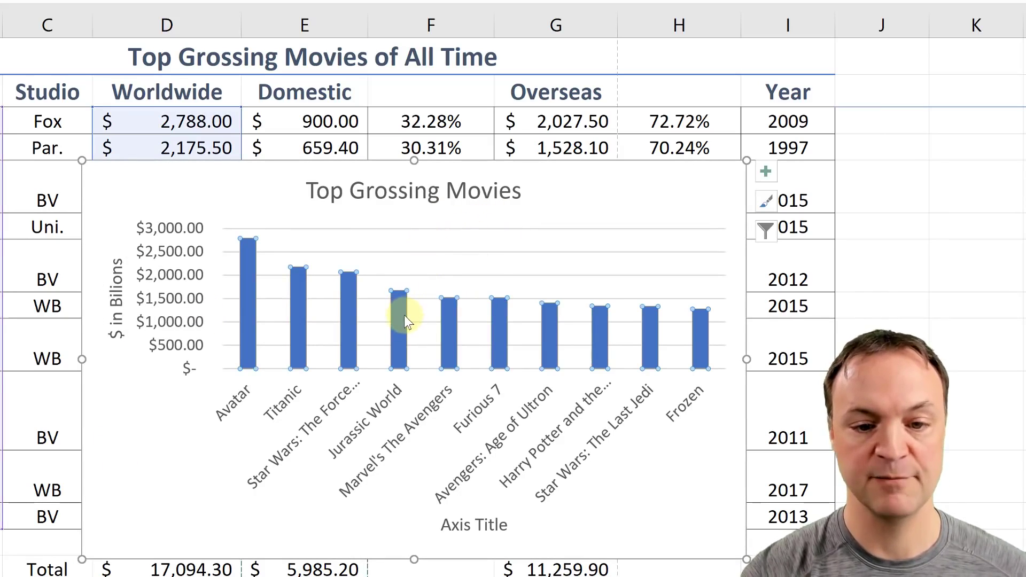
pyautogui.click(172, 450)
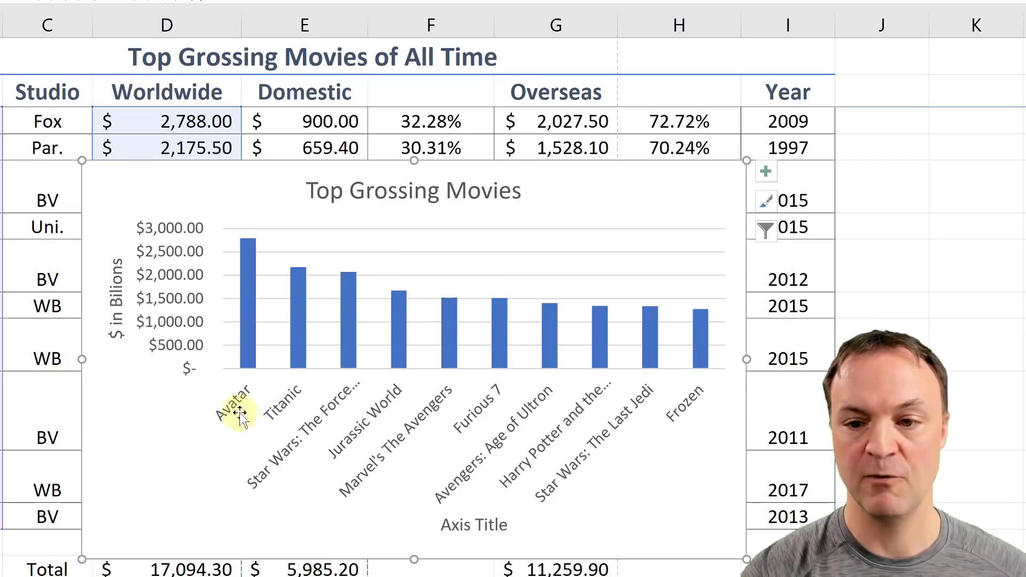
pyautogui.click(766, 205)
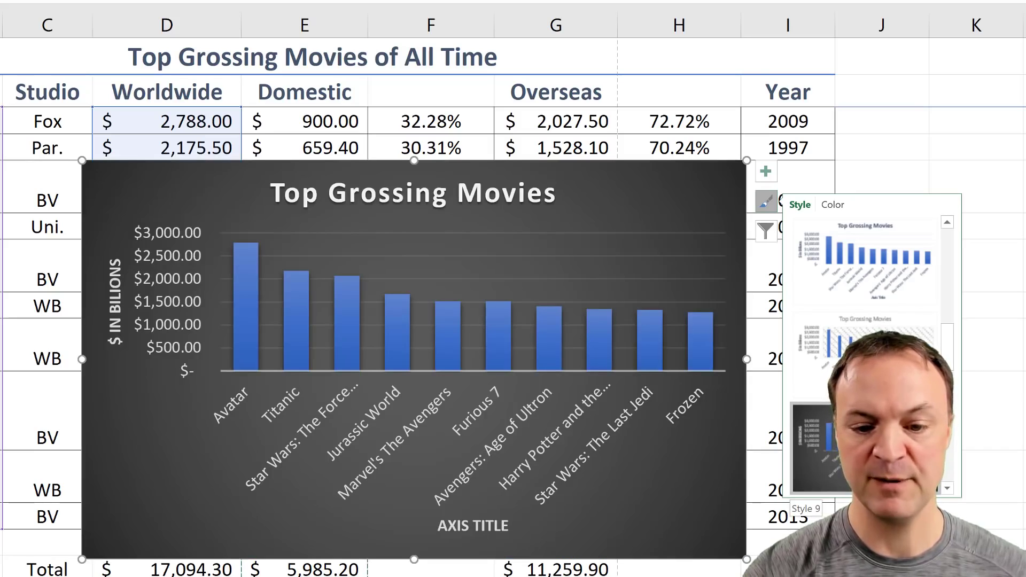
pyautogui.click(871, 448)
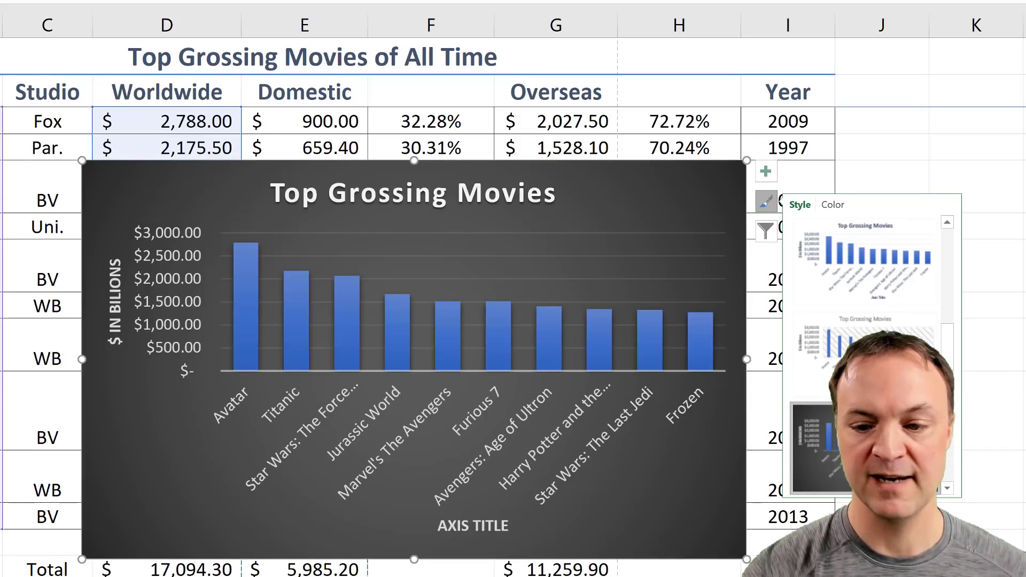
pyautogui.click(882, 541)
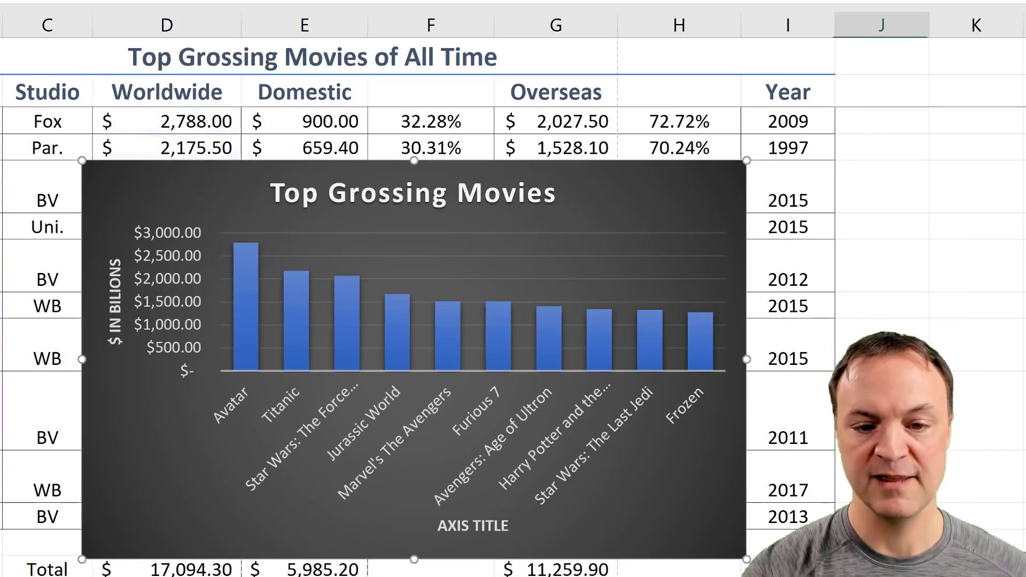
# Move the Top Grossing Movies chart below the Total and Average rows, starting at about row 17
pyautogui.click(507, 358)
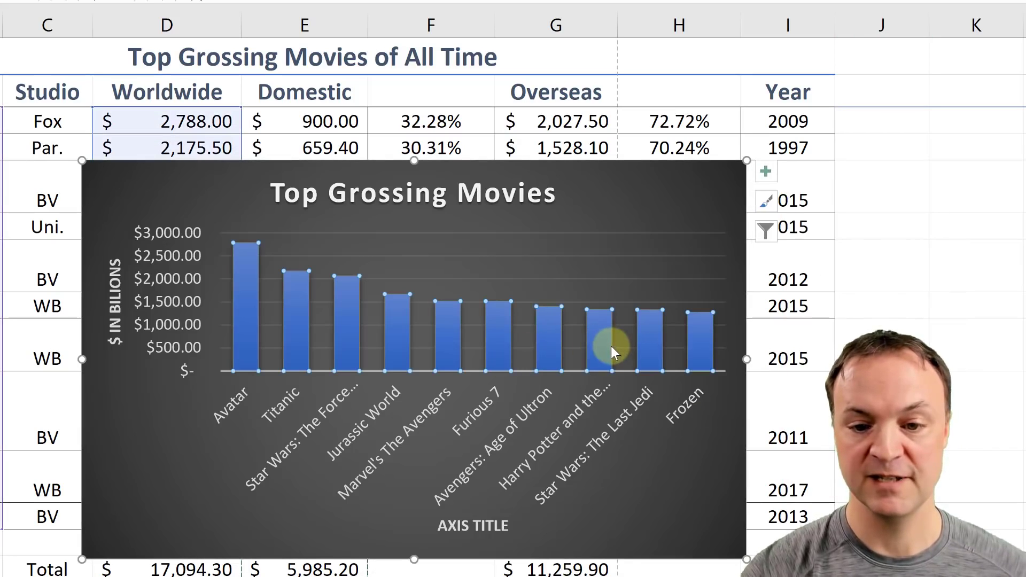
pyautogui.click(177, 506)
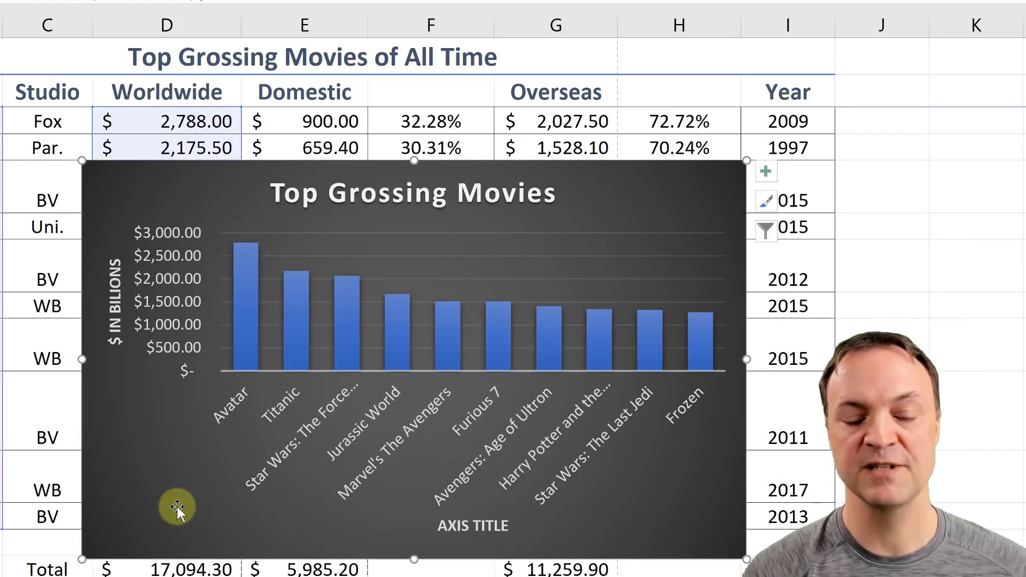
pyautogui.scroll(-5, 198, 445)
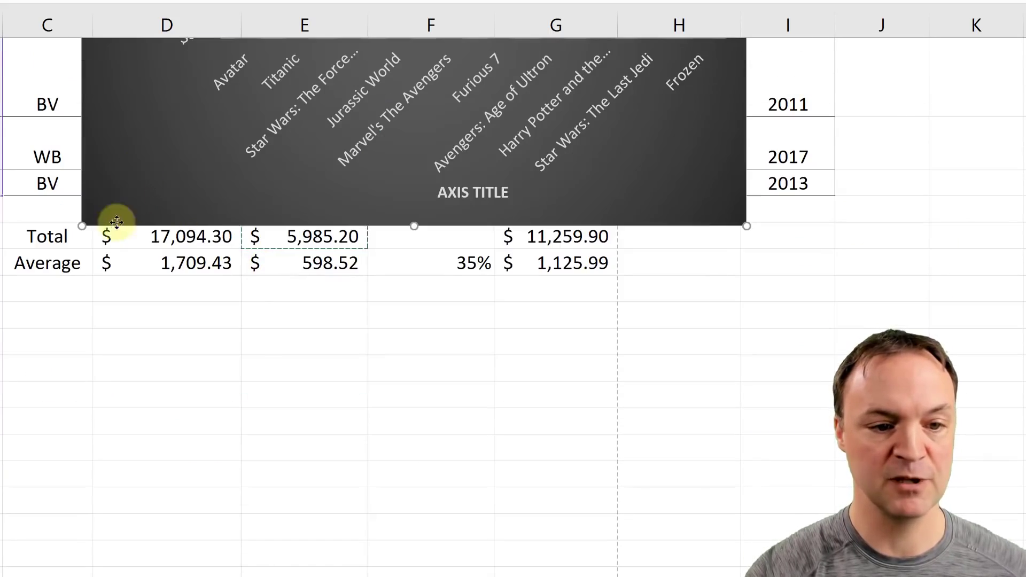
pyautogui.moveTo(117, 222); pyautogui.dragTo(0, 576)
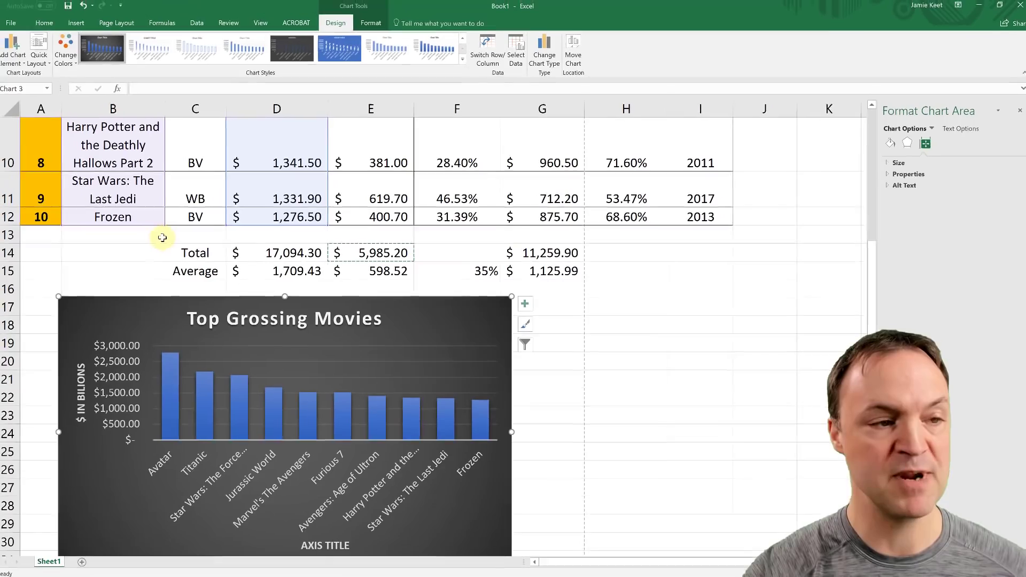
# Check the print preview with the chart selected, then return to the worksheet
pyautogui.click(11, 24)
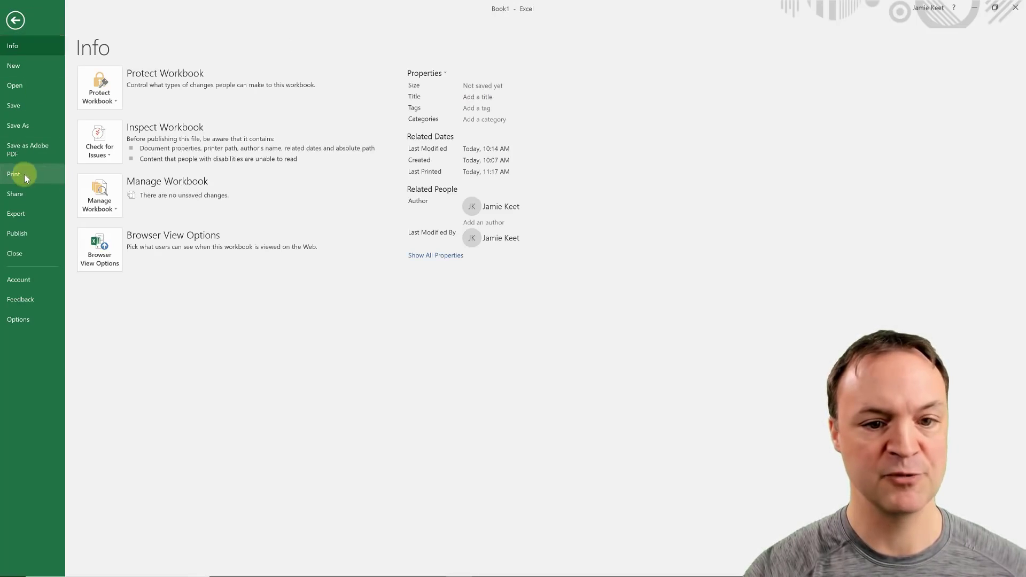
pyautogui.click(24, 174)
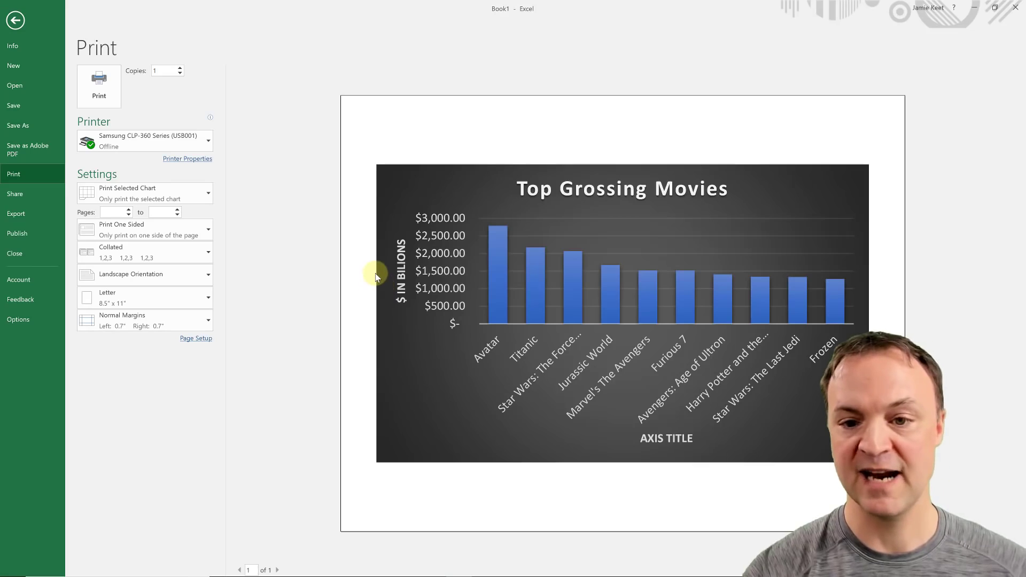
pyautogui.click(15, 21)
# Deselect the chart by selecting cell I18, and check the print preview of the active sheet with table and chart
pyautogui.click(678, 317)
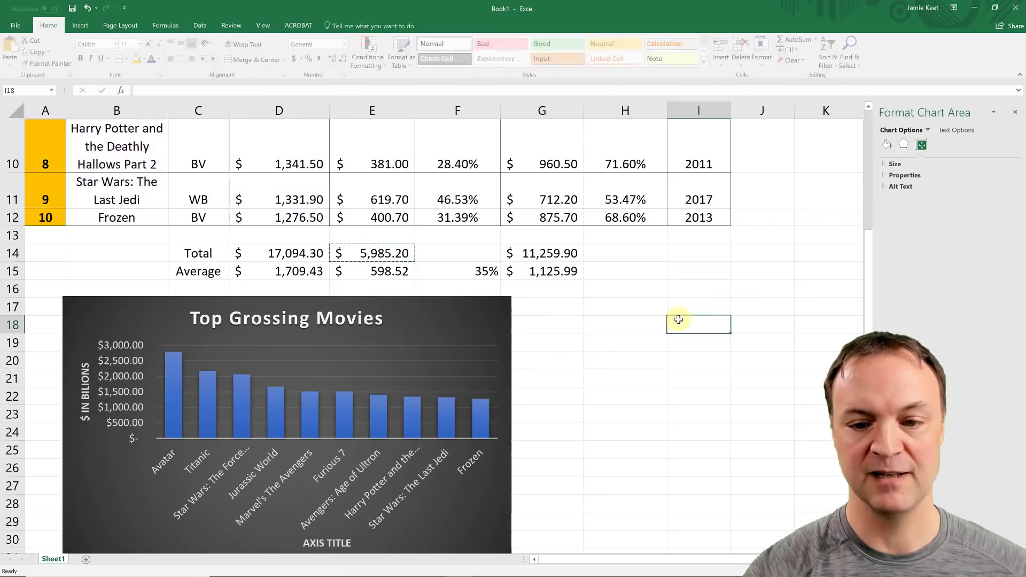
pyautogui.click(15, 25)
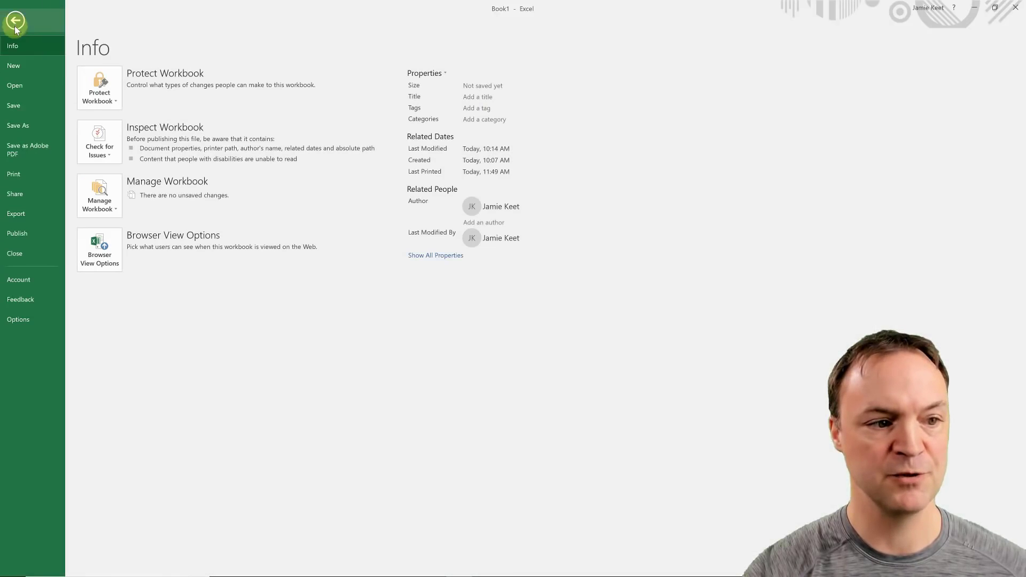
pyautogui.click(27, 174)
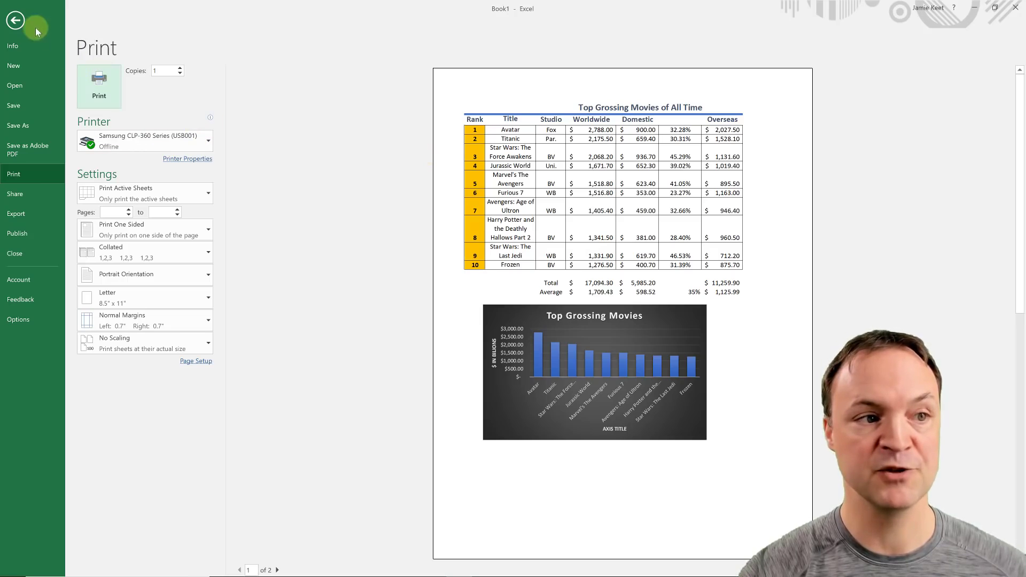
pyautogui.click(16, 21)
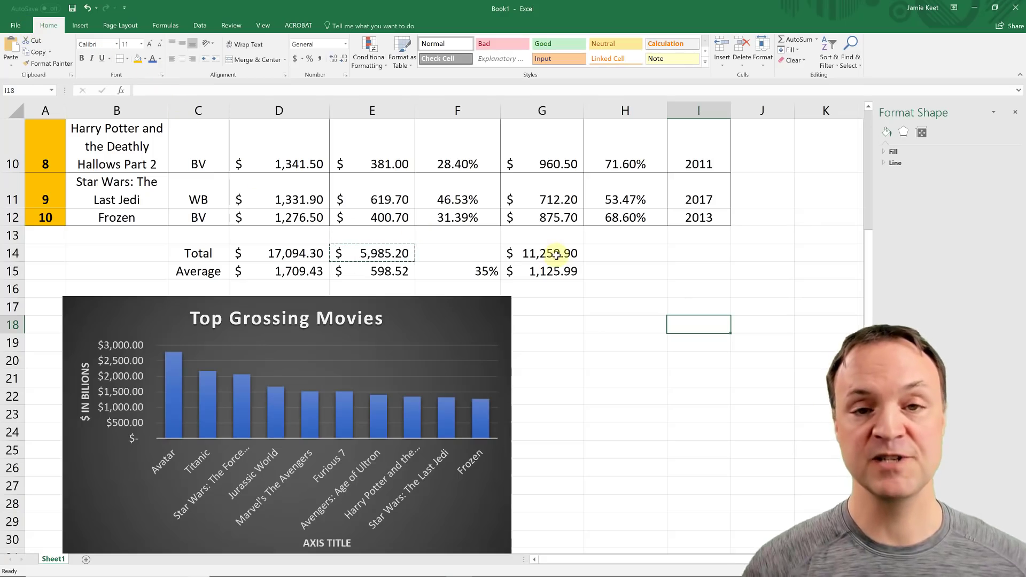